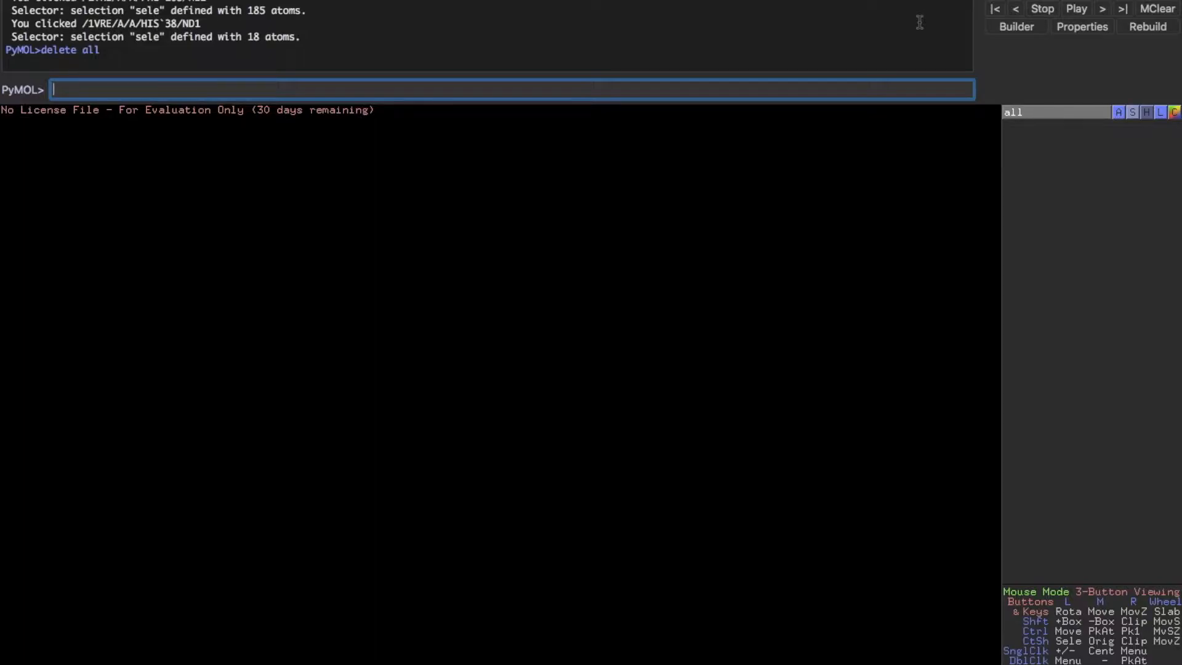
- Fetch the structure 1VRE and apply a preset that colors its cartoon in rainbow colors along the chain
{"action": "type", "text": "fetch 1VRE"}
{"action": "key", "text": "Return"}
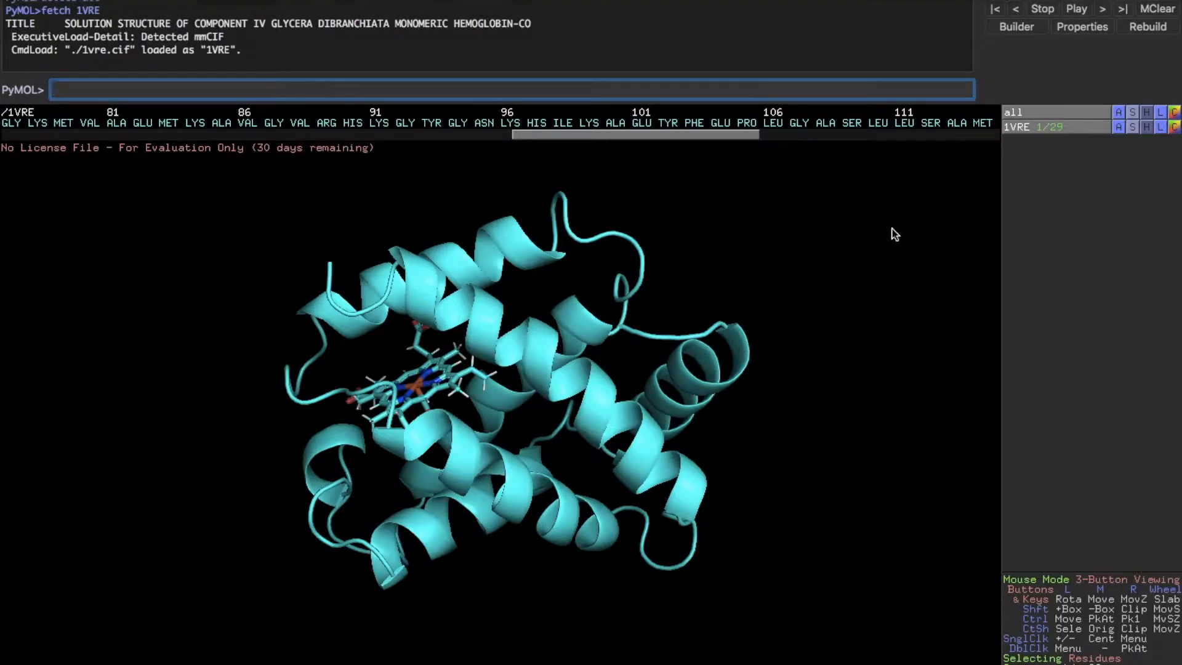
{"action": "left_click", "coordinate": [1119, 127]}
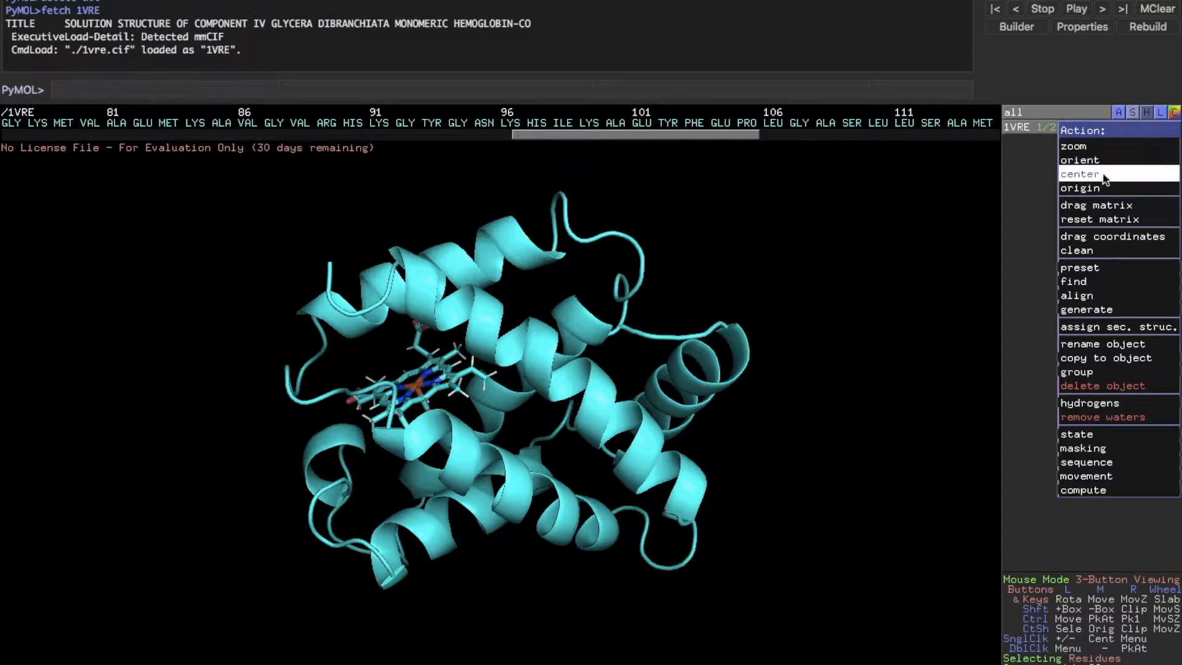
{"action": "mouse_move", "coordinate": [1077, 276]}
{"action": "left_click", "coordinate": [923, 382]}
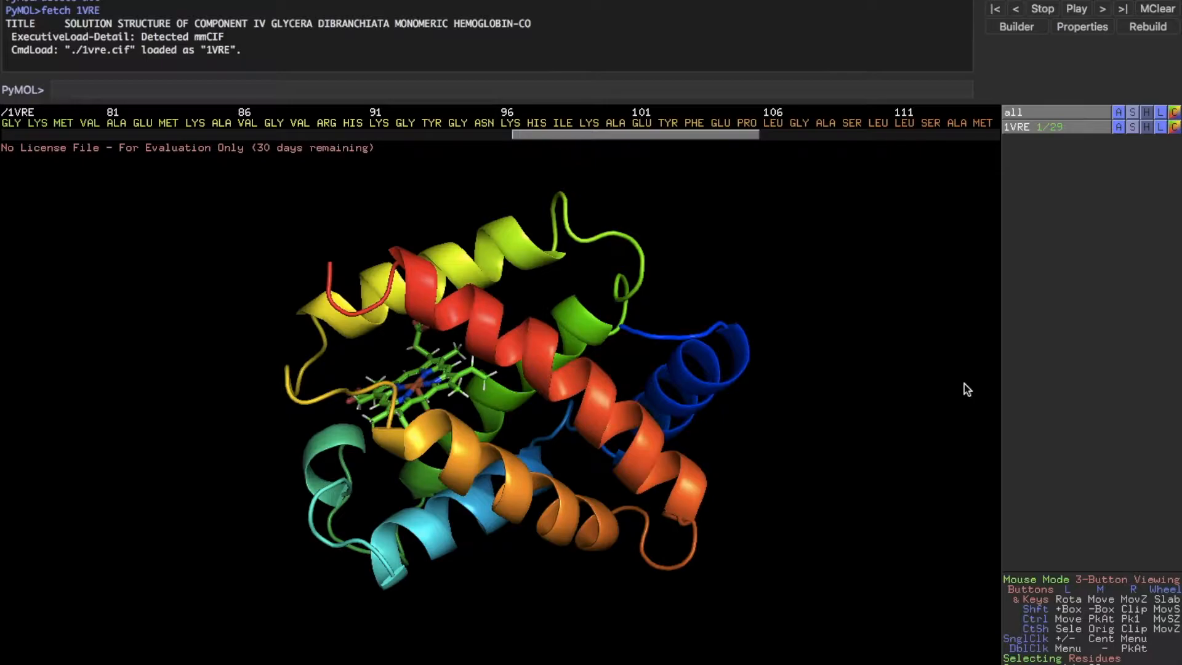
{"action": "left_click_drag", "start_coordinate": [703, 388], "coordinate": [644, 395]}
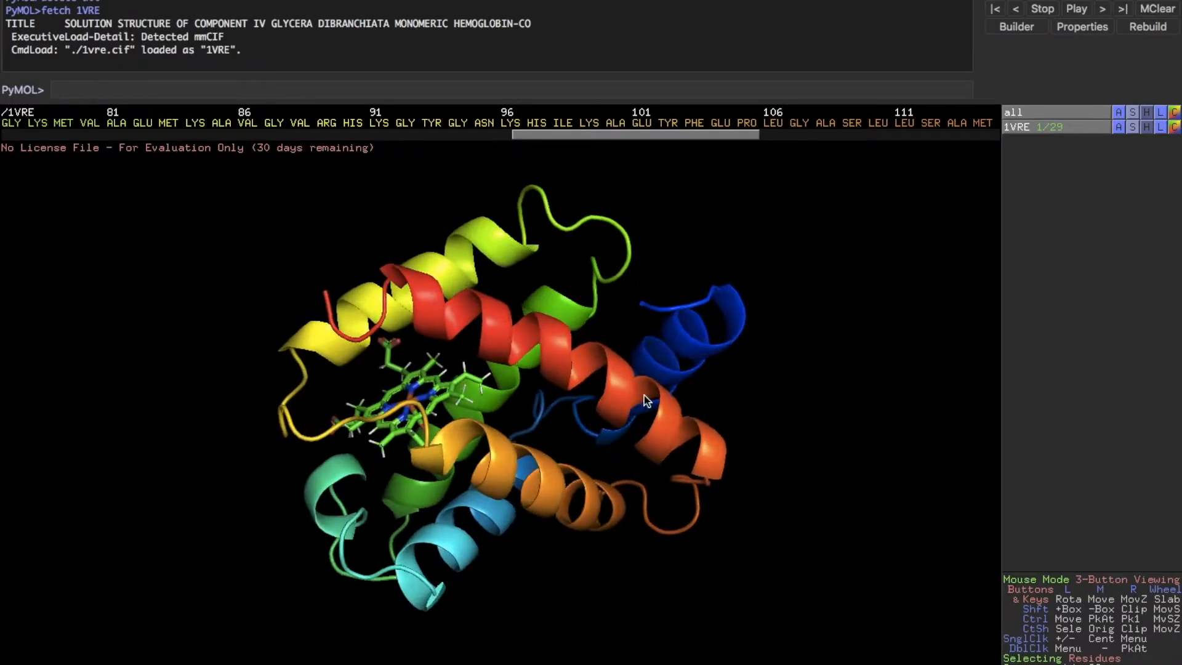
- Color everything by secondary structure with red helices, yellow sheets and green loops, and examine the helices from several sides
{"action": "left_click", "coordinate": [1174, 112]}
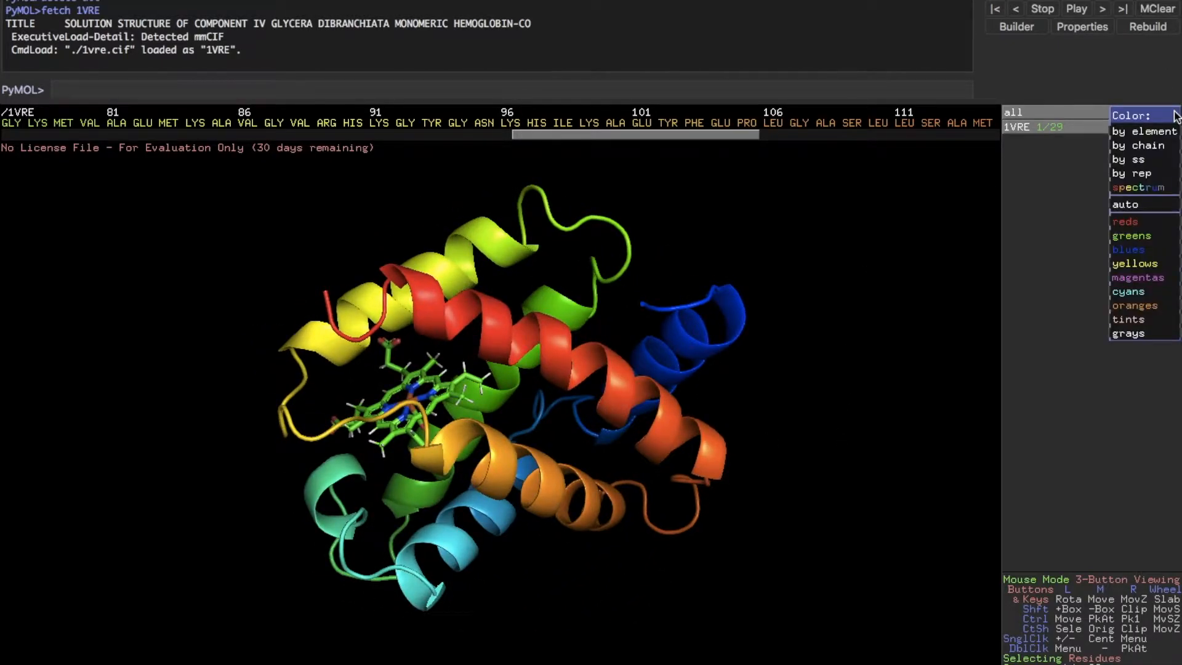
{"action": "mouse_move", "coordinate": [1164, 160]}
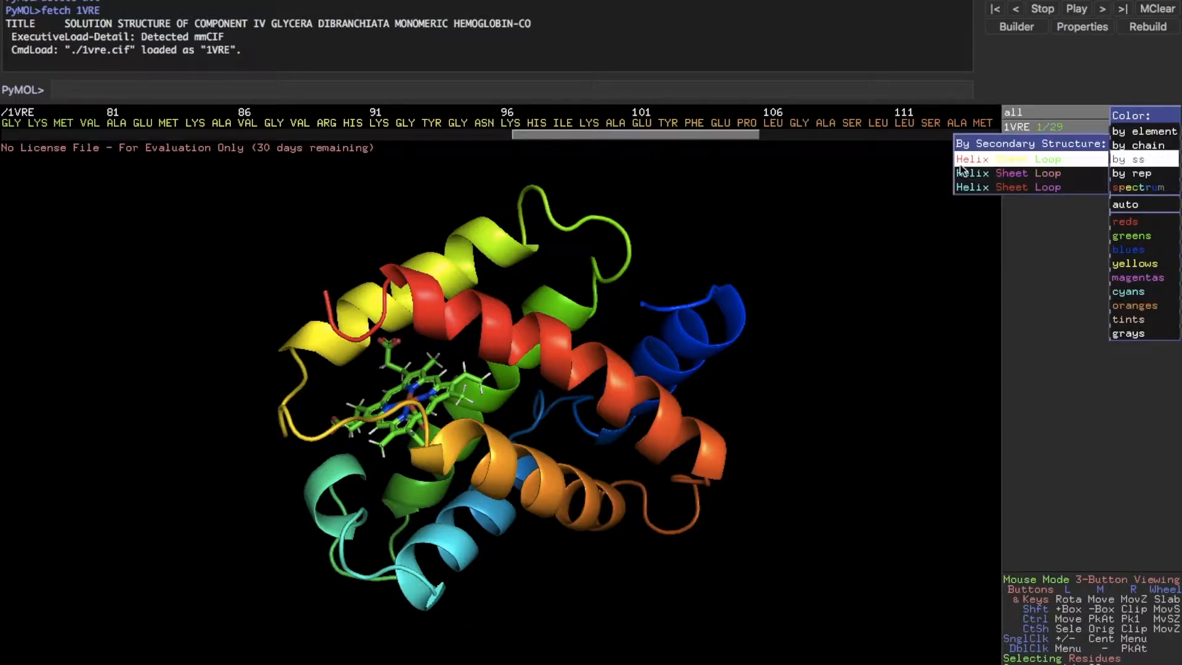
{"action": "left_click", "coordinate": [1075, 164]}
{"action": "left_click_drag", "start_coordinate": [800, 372], "coordinate": [781, 421]}
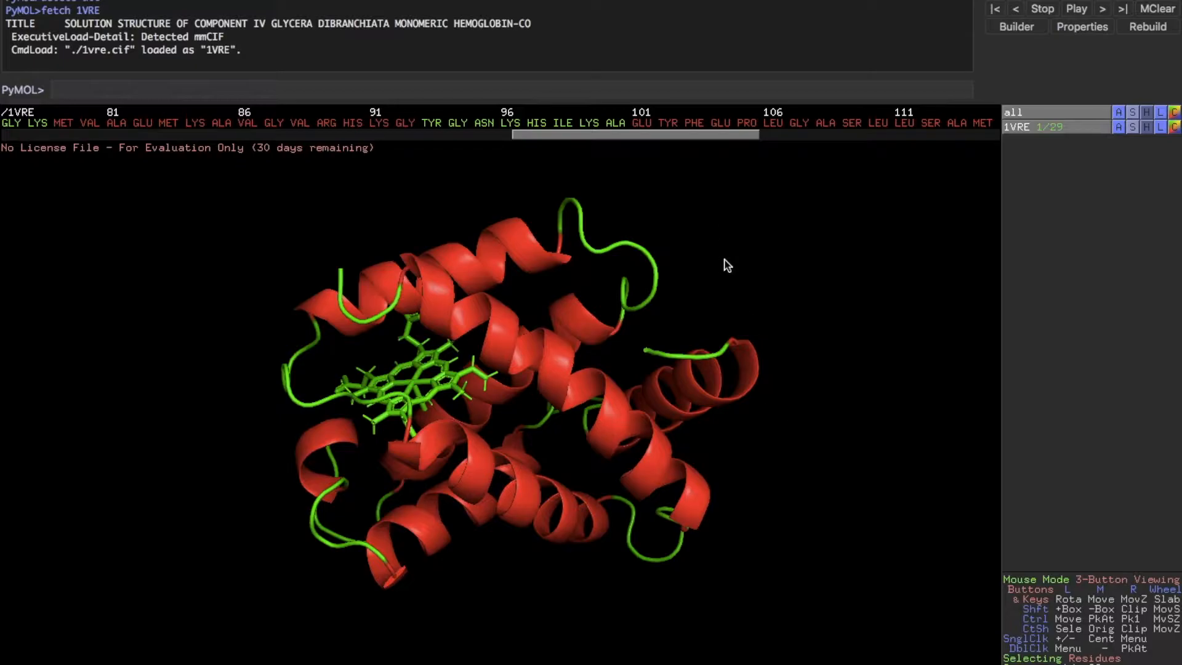
{"action": "left_click_drag", "start_coordinate": [727, 265], "coordinate": [387, 518]}
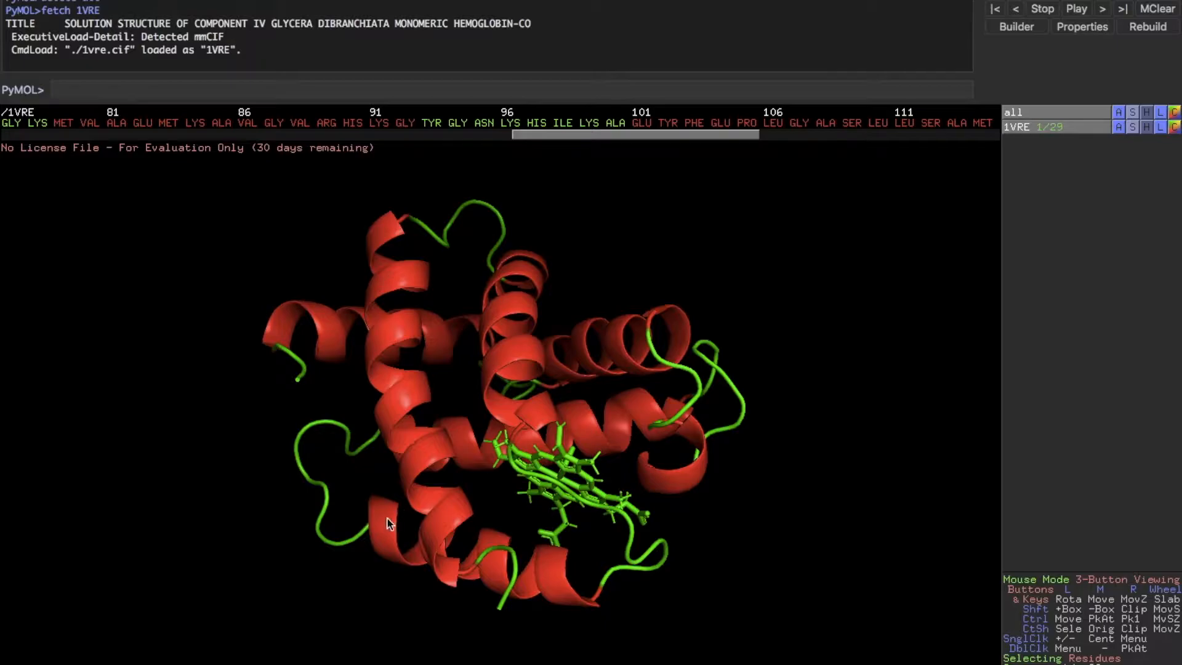
{"action": "left_click_drag", "start_coordinate": [236, 525], "coordinate": [636, 504]}
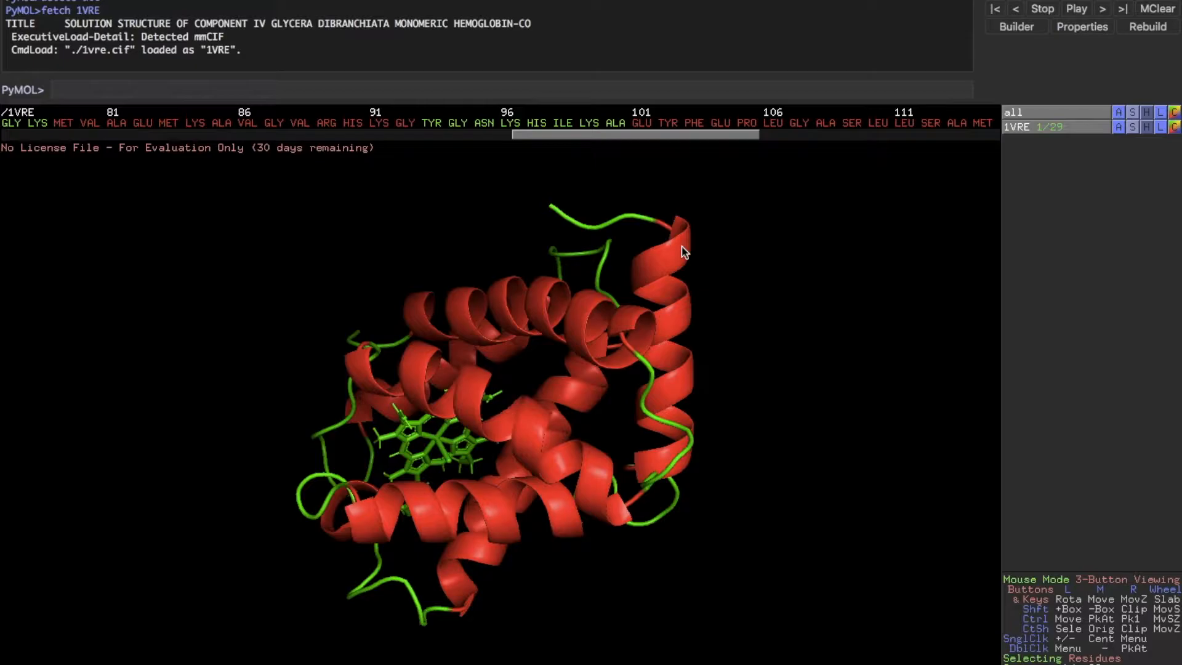
{"action": "left_click_drag", "start_coordinate": [726, 258], "coordinate": [392, 343]}
- Delete all loaded objects with the delete all command
{"action": "left_click", "coordinate": [352, 90]}
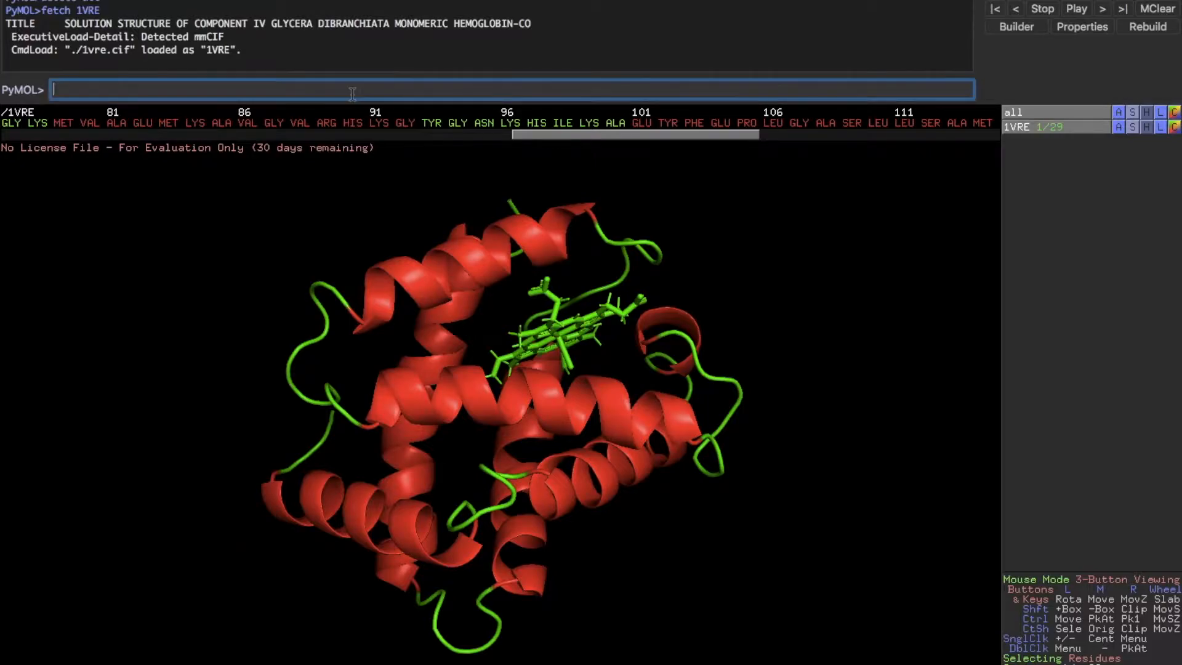
{"action": "type", "text": "delete all"}
{"action": "key", "text": "Return"}
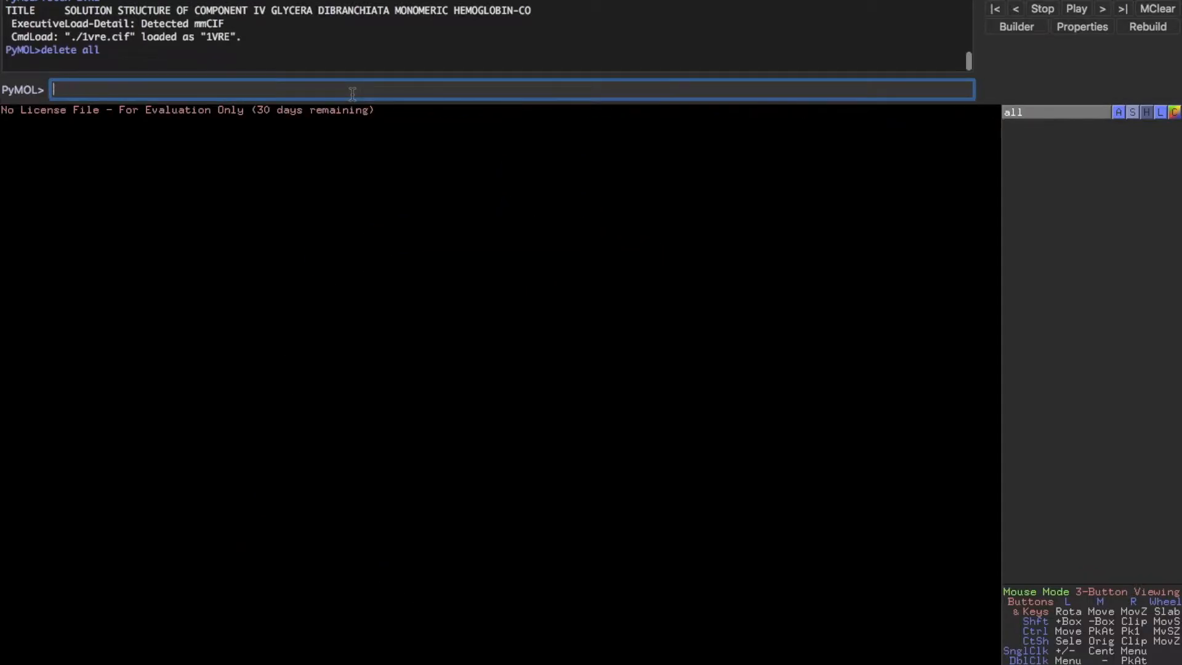
- Fetch the structure 1BFP from the Protein Data Bank
{"action": "type", "text": "betch"}
{"action": "key", "text": "BackSpace"}
{"action": "key", "text": "BackSpace"}
{"action": "key", "text": "BackSpace"}
{"action": "key", "text": "BackSpace"}
{"action": "key", "text": "BackSpace"}
{"action": "type", "text": "fetch"}
{"action": "type", "text": "1BB"}
{"action": "key", "text": "BackSpace"}
{"action": "type", "text": "FP"}
{"action": "key", "text": "Return"}
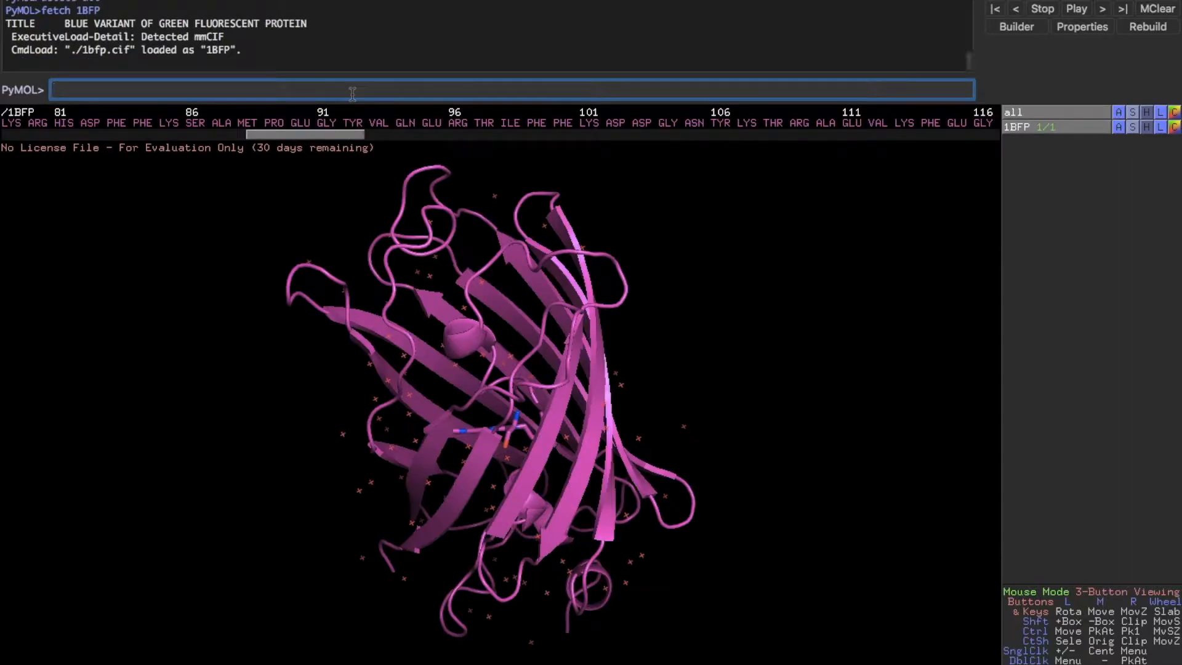
- Apply a preset to 1BFP that hides the waters and colors the cartoon in rainbow colors along the chain
{"action": "left_click", "coordinate": [636, 228]}
{"action": "left_click_drag", "start_coordinate": [636, 229], "coordinate": [814, 404]}
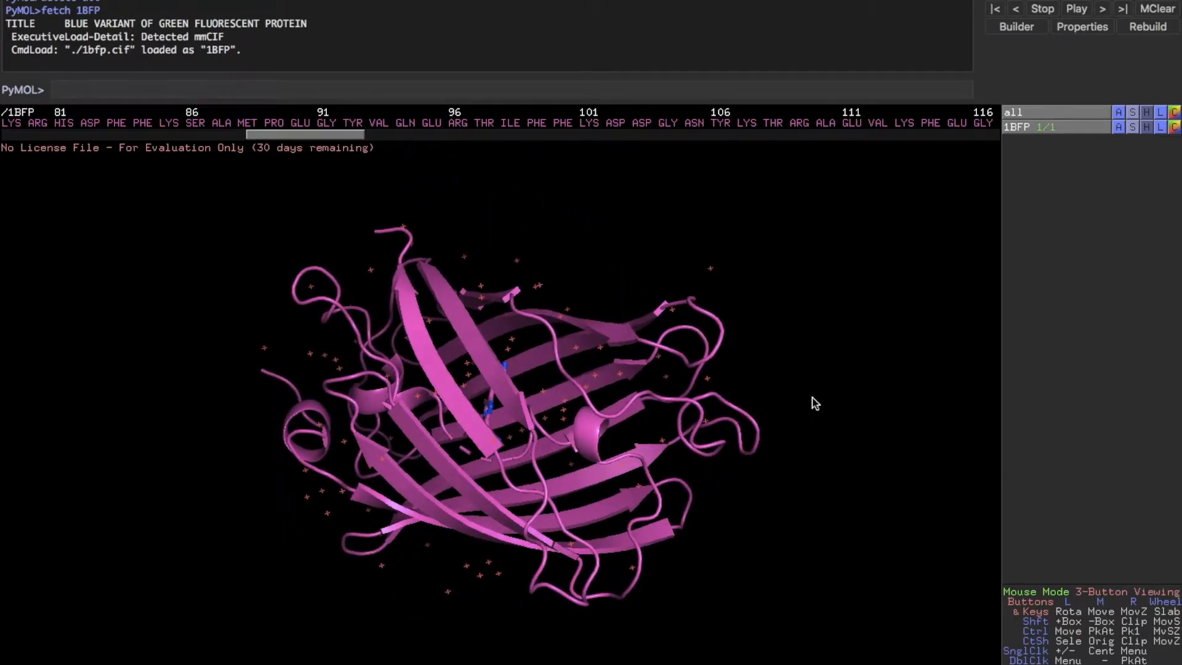
{"action": "left_click", "coordinate": [1117, 127]}
{"action": "mouse_move", "coordinate": [1105, 191]}
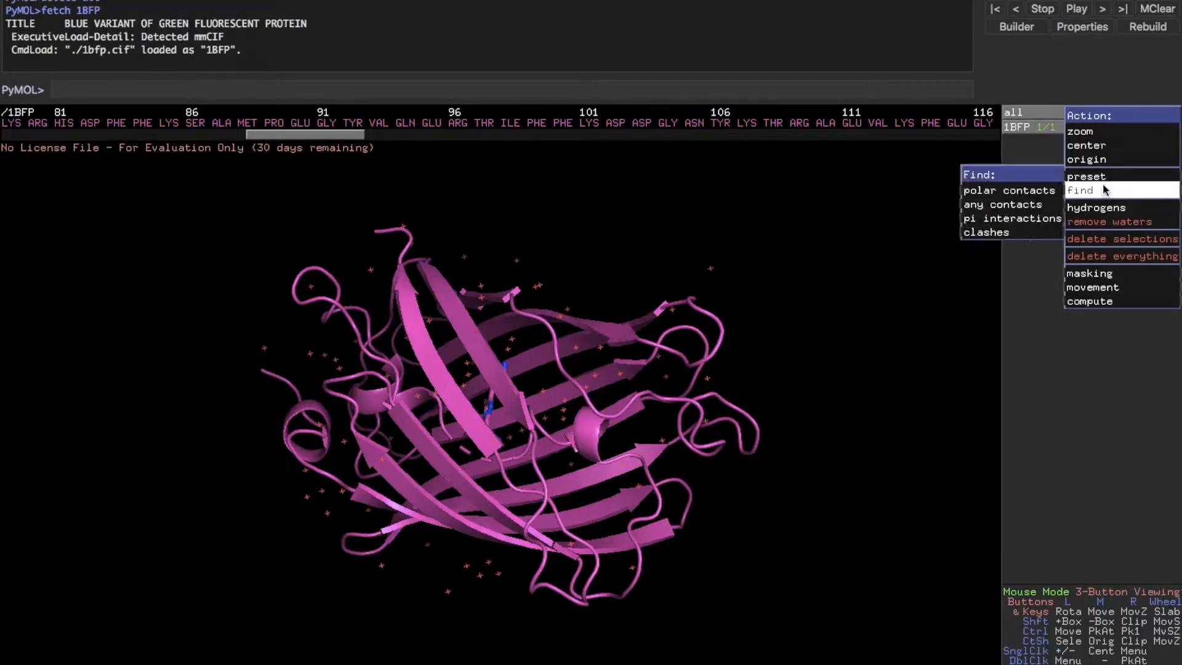
{"action": "left_click", "coordinate": [982, 293]}
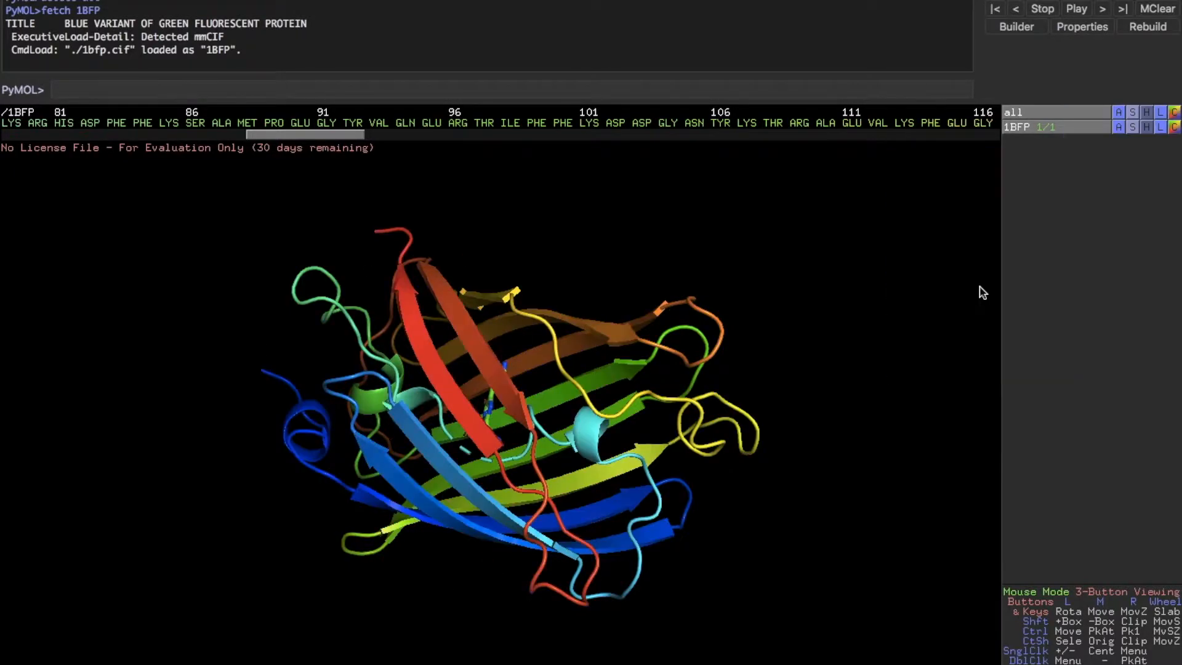
- Color the 1BFP barrel by secondary structure with red helices, yellow sheets and green loops, and examine it from several sides
{"action": "left_click", "coordinate": [1175, 113]}
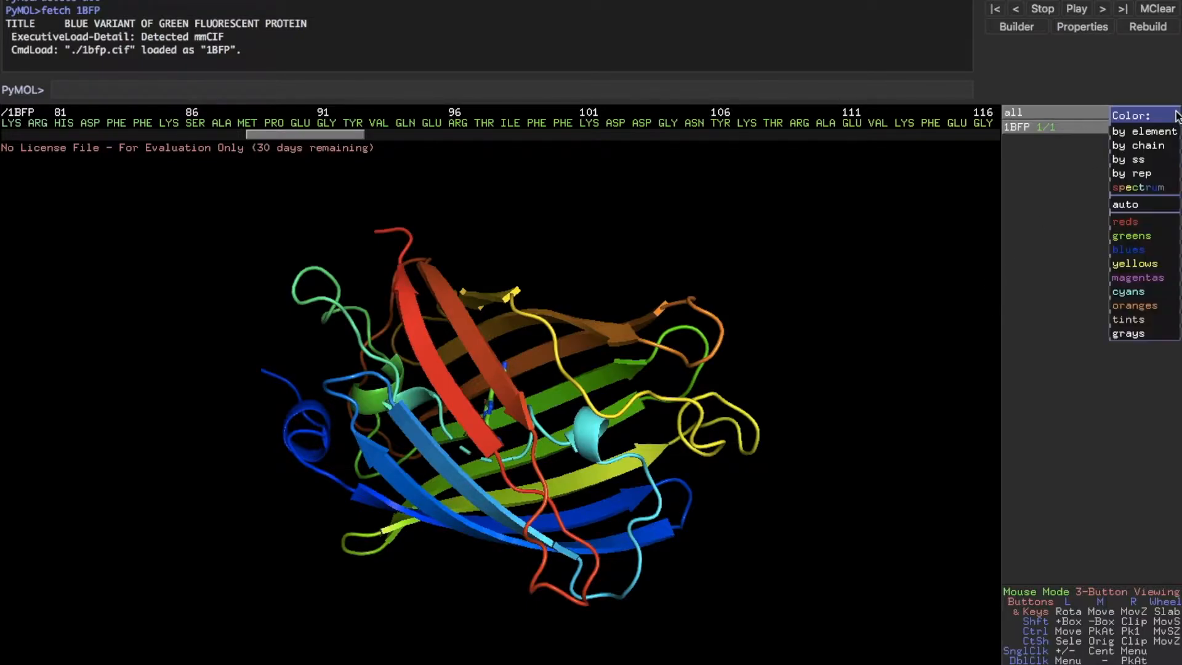
{"action": "mouse_move", "coordinate": [1159, 160]}
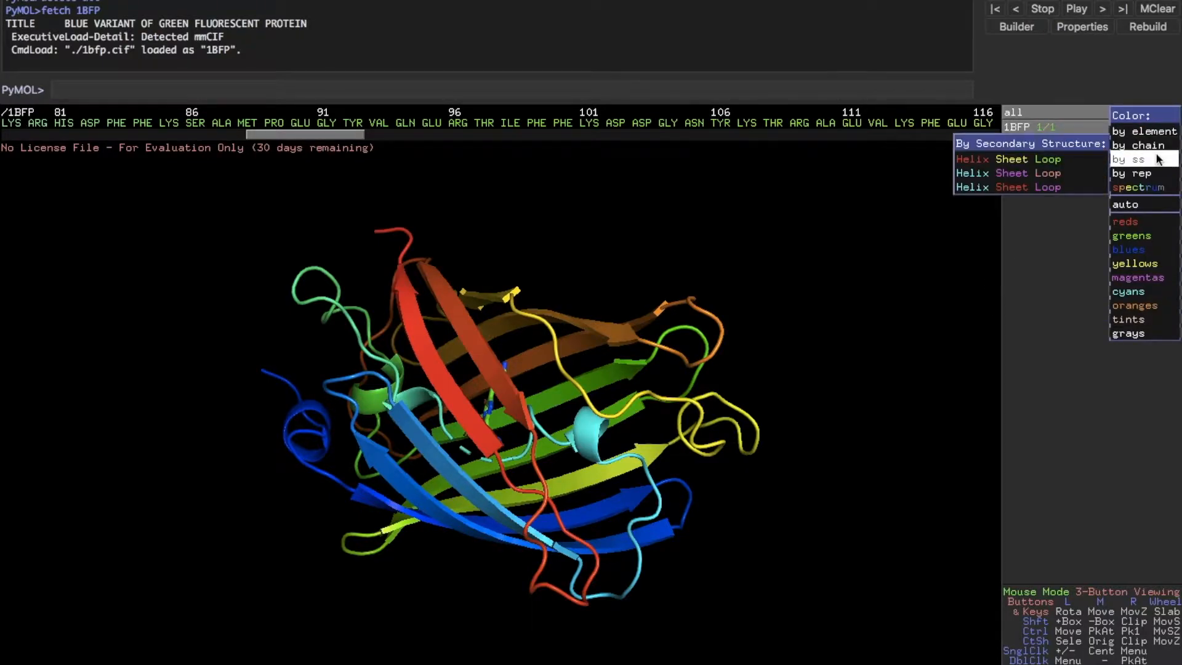
{"action": "left_click", "coordinate": [1075, 160]}
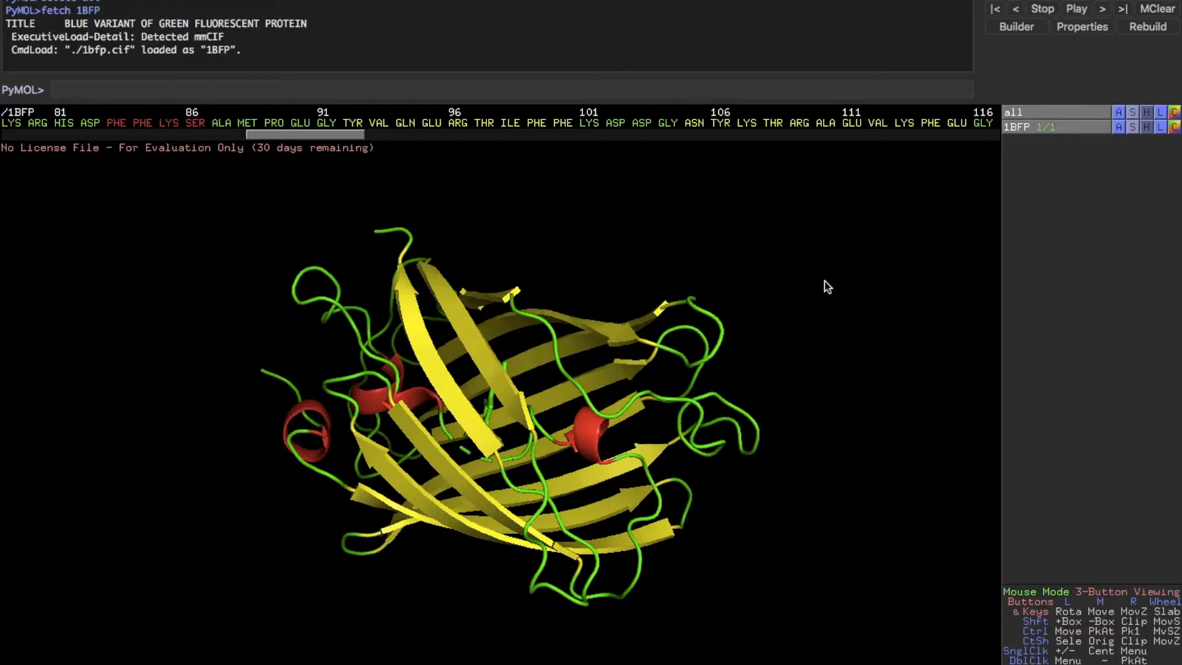
{"action": "left_click_drag", "start_coordinate": [823, 285], "coordinate": [740, 590]}
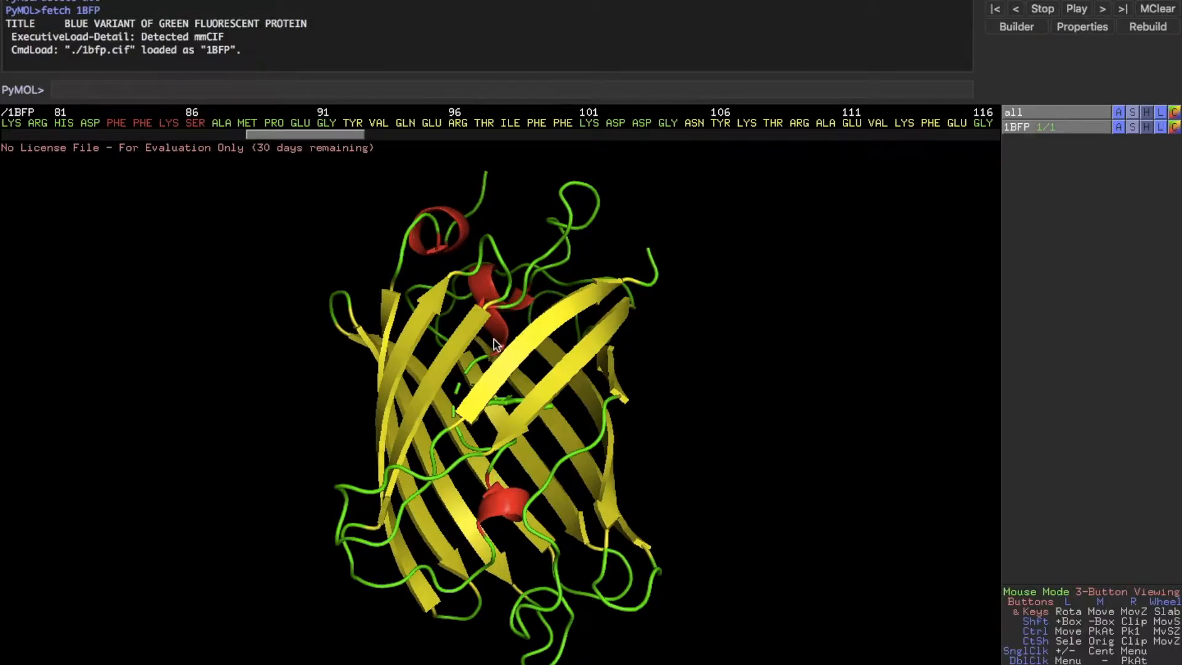
{"action": "left_click_drag", "start_coordinate": [585, 264], "coordinate": [573, 333]}
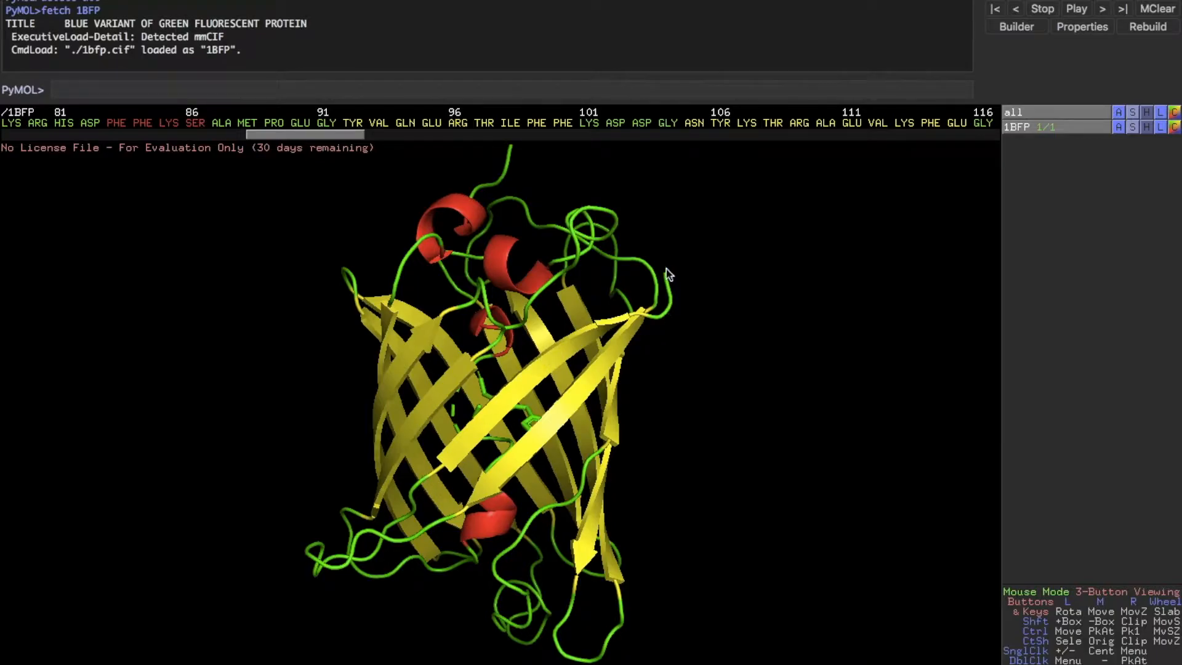
{"action": "left_click_drag", "start_coordinate": [708, 369], "coordinate": [424, 400]}
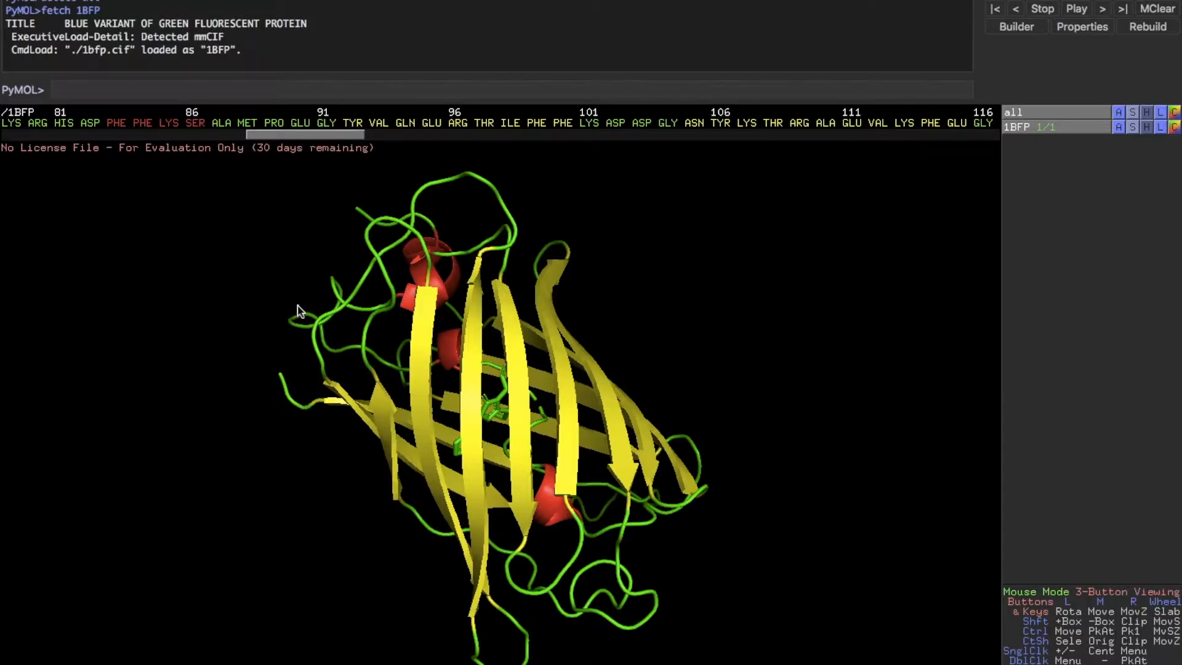
- Select the two chain ends, residue ILE 229 in the model and the first residue MET in the sequence, and locate ILE 229 there
{"action": "left_click", "coordinate": [283, 379]}
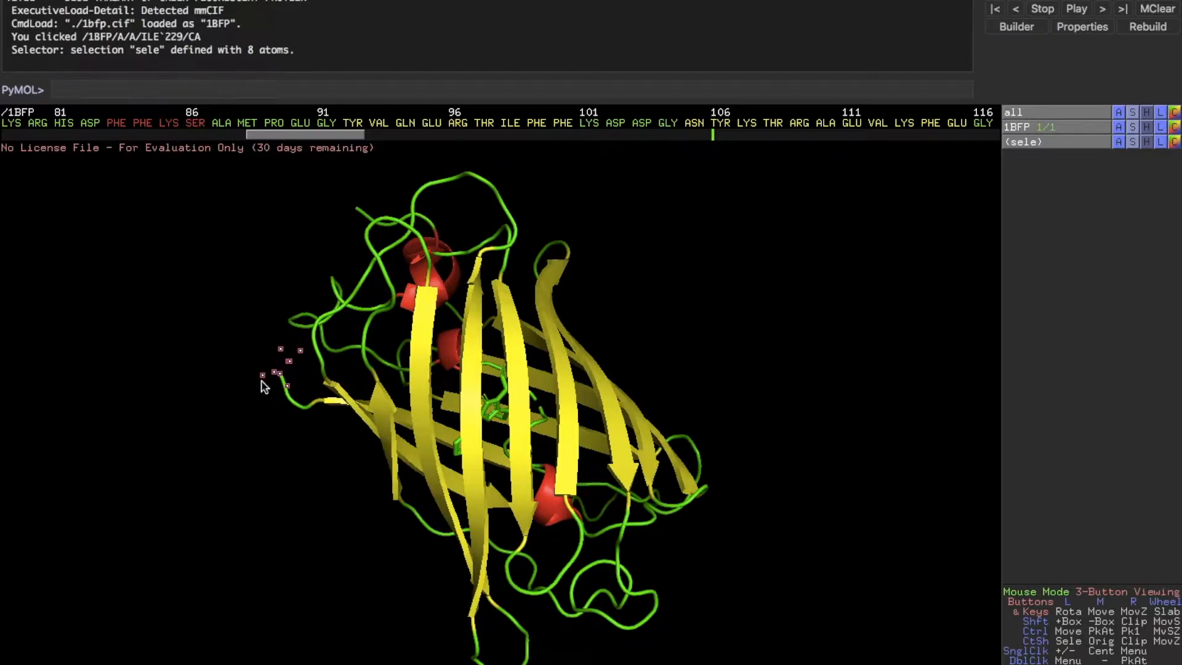
{"action": "left_click_drag", "start_coordinate": [307, 141], "coordinate": [48, 154]}
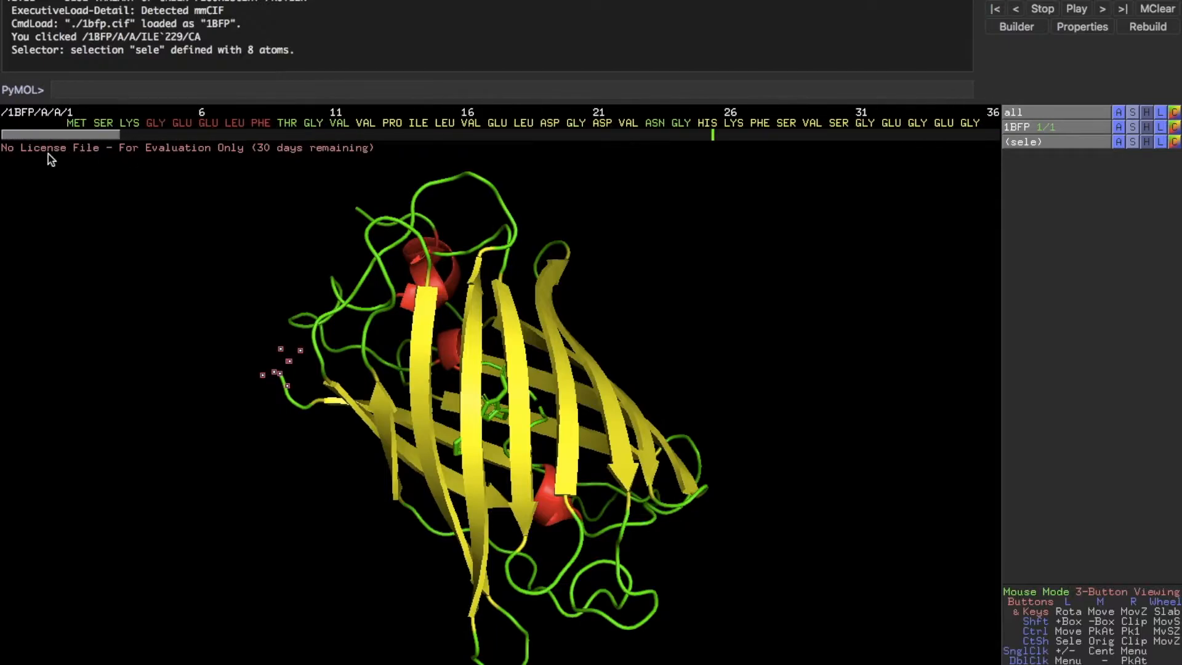
{"action": "left_click", "coordinate": [79, 123]}
{"action": "left_click_drag", "start_coordinate": [99, 135], "coordinate": [735, 139]}
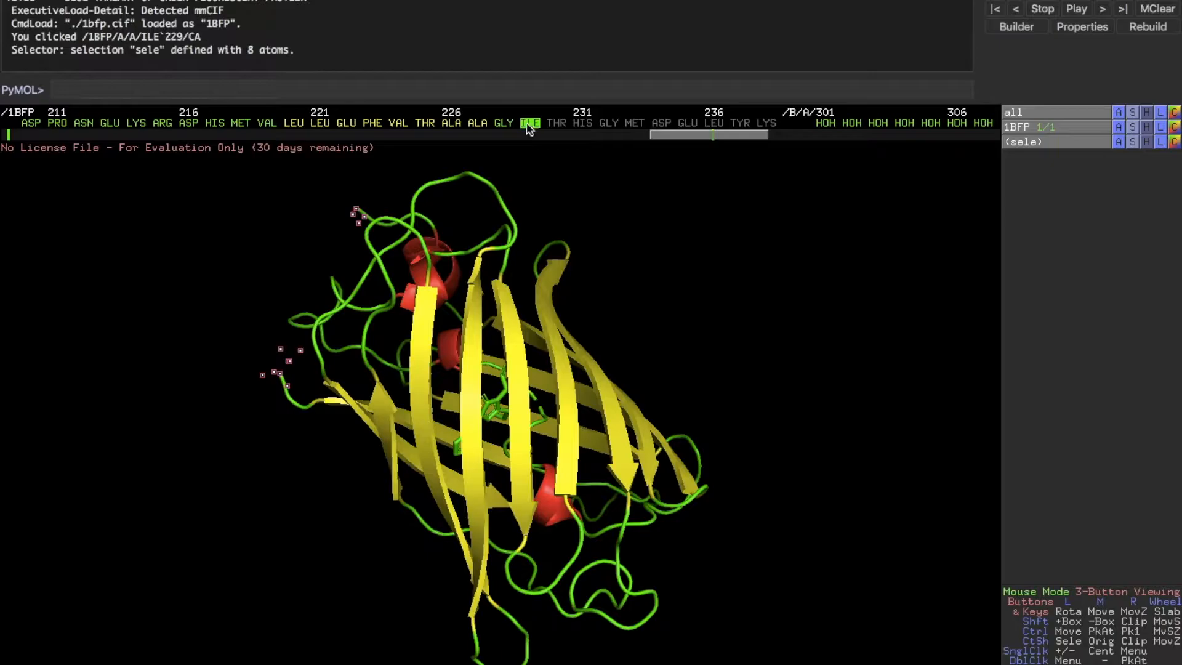
- Add residues TYR 92 and PHE 100, at the two ends of one front beta strand, to the selection and compare their sequence positions
{"action": "left_click_drag", "start_coordinate": [240, 230], "coordinate": [608, 375]}
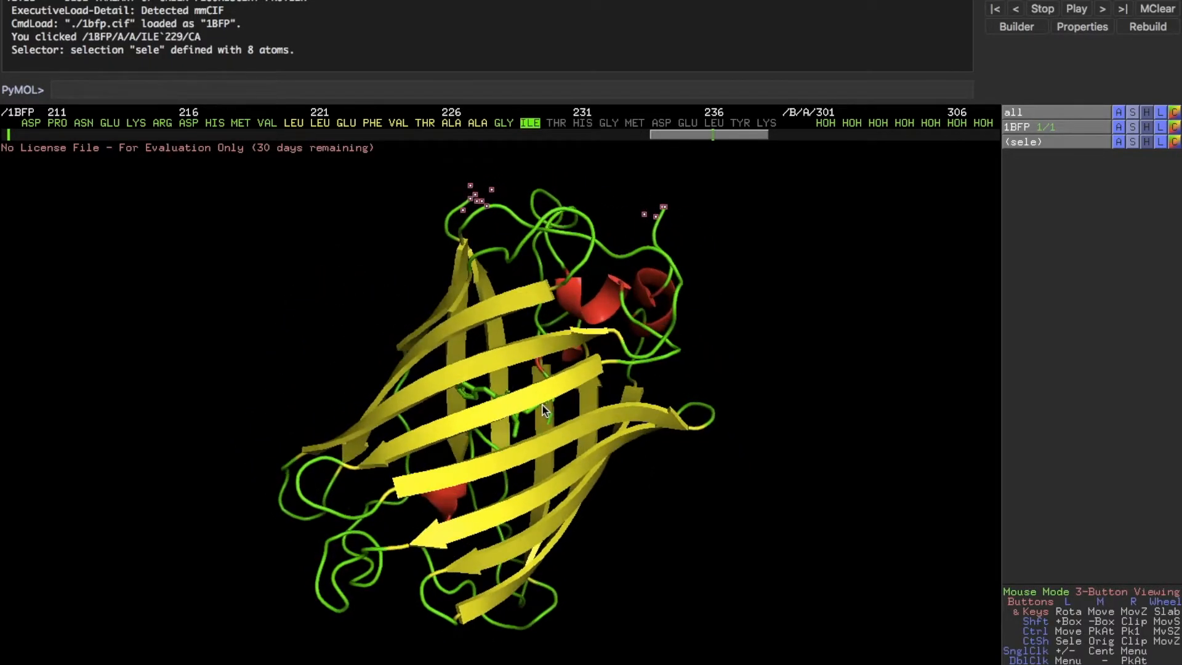
{"action": "left_click", "coordinate": [603, 367]}
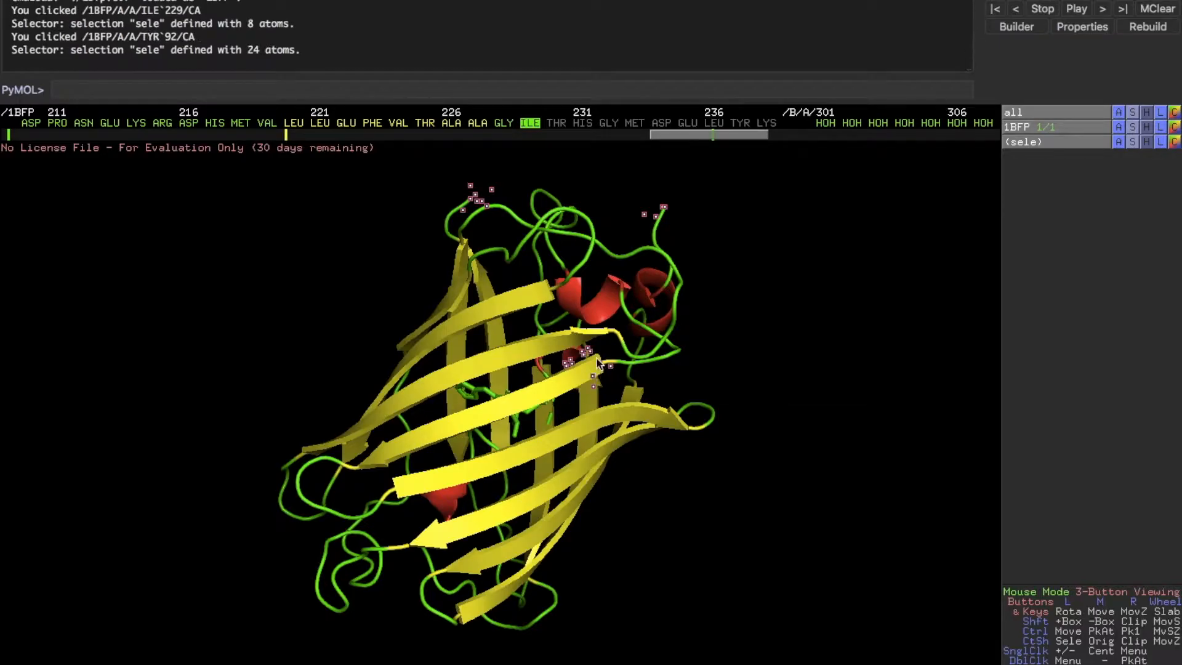
{"action": "left_click_drag", "start_coordinate": [674, 136], "coordinate": [279, 153]}
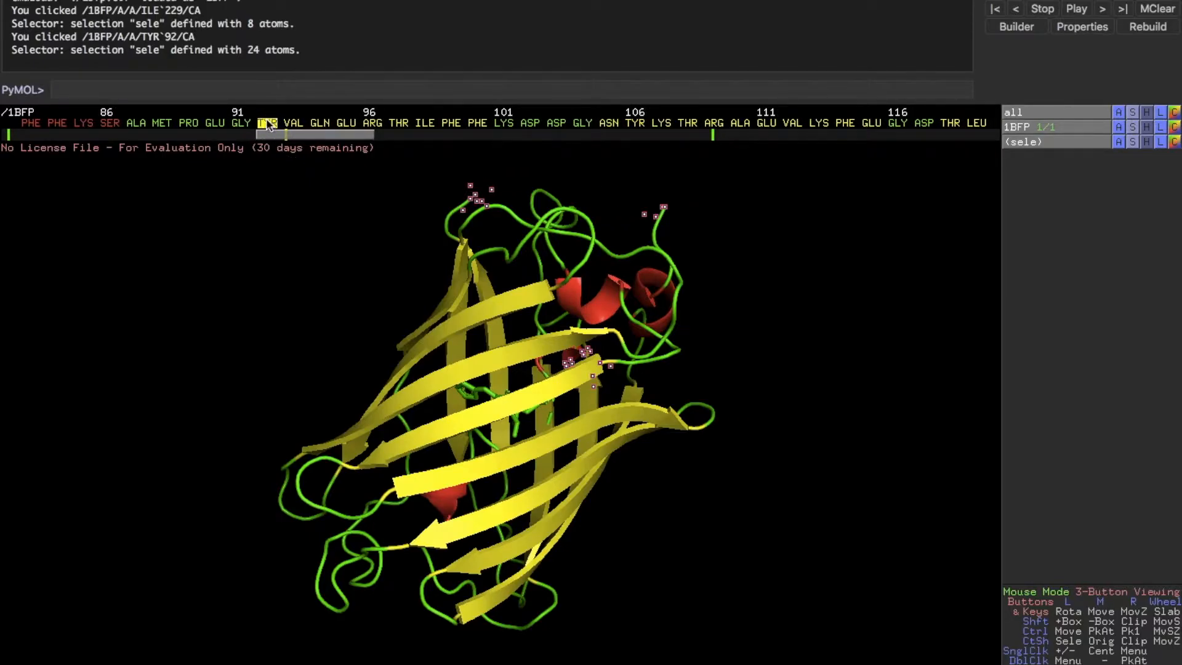
{"action": "left_click", "coordinate": [358, 467]}
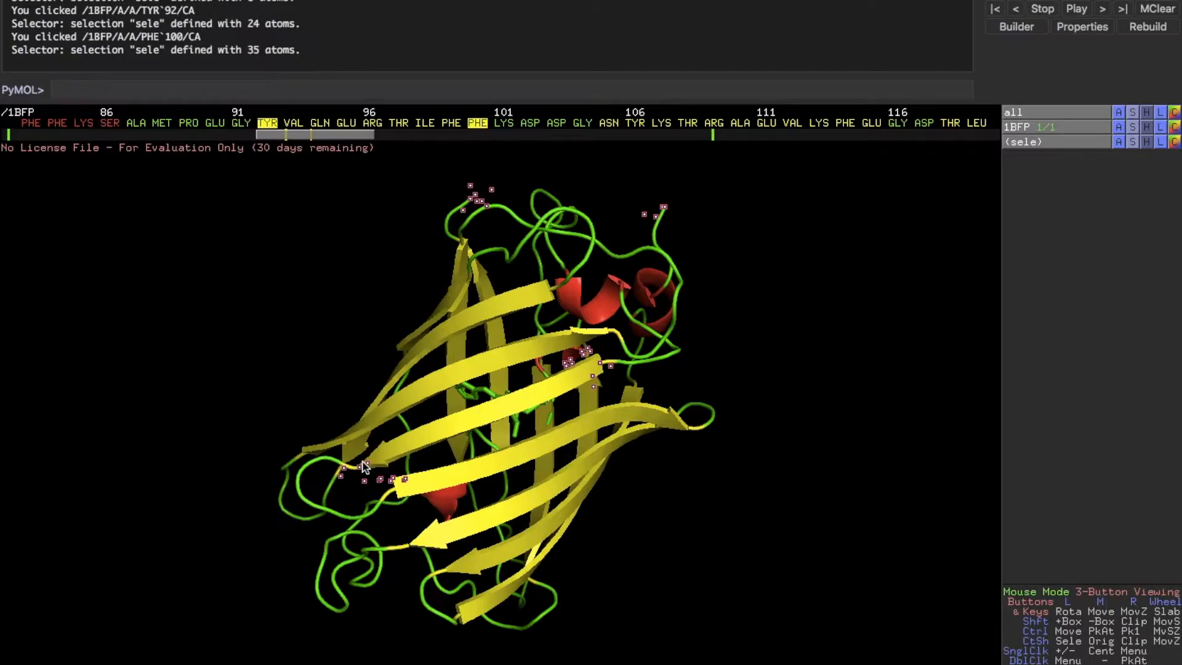
{"action": "left_click_drag", "start_coordinate": [296, 256], "coordinate": [477, 360]}
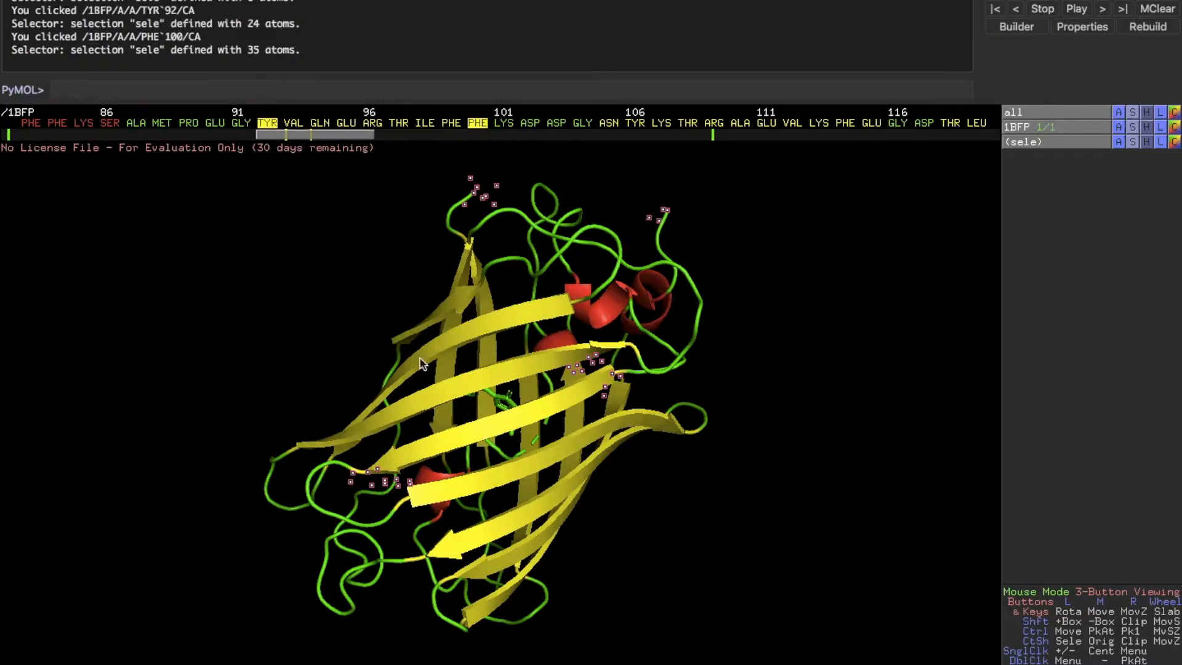
- Delete 1BFP and the residue selection with the delete all command
{"action": "type", "text": "de"}
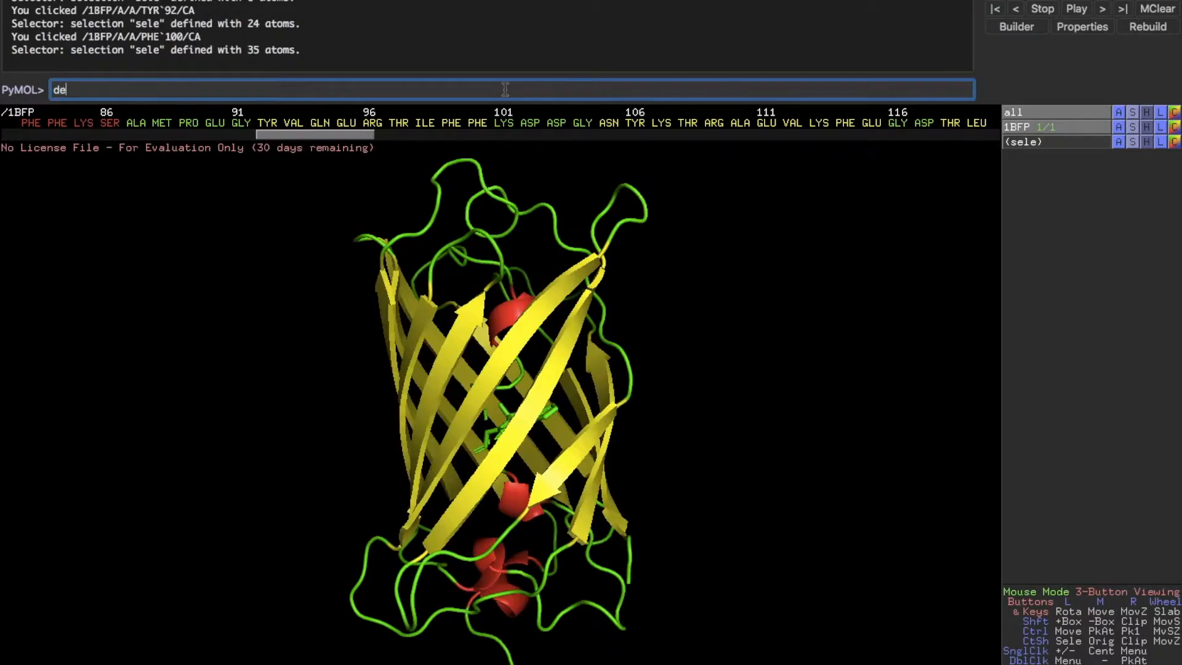
{"action": "type", "text": "lete all"}
{"action": "key", "text": "Return"}
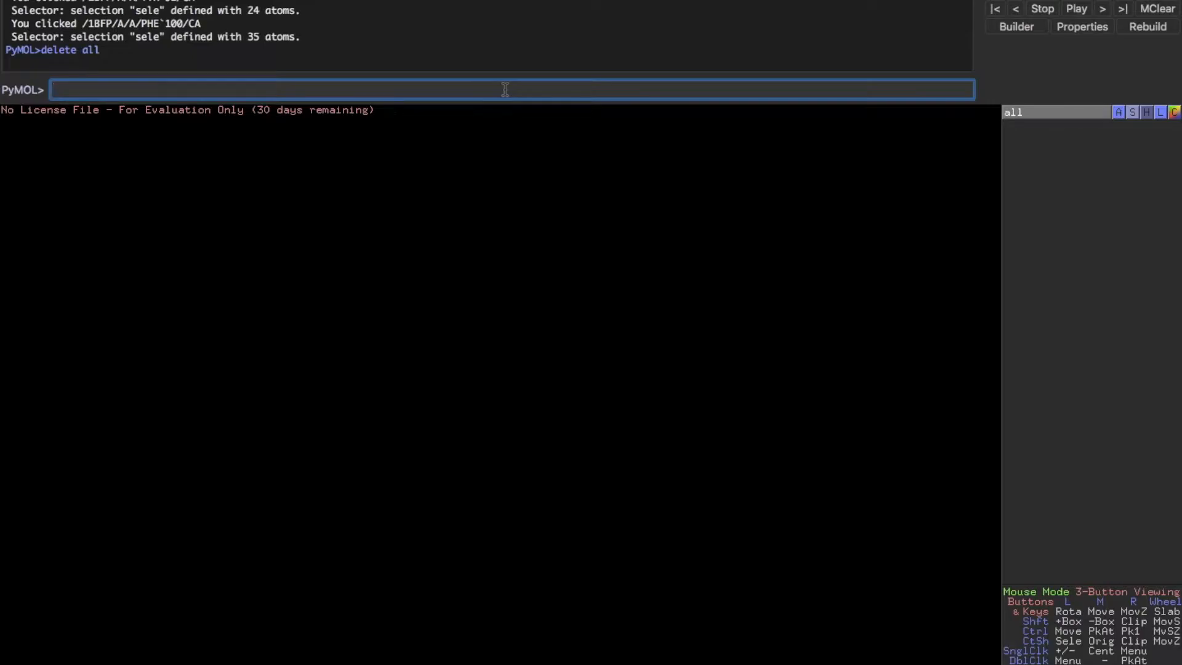
- Fetch the structure 1VRE again into the empty session
{"action": "type", "text": "feetch"}
{"action": "key", "text": "BackSpace"}
{"action": "key", "text": "BackSpace"}
{"action": "key", "text": "BackSpace"}
{"action": "key", "text": "BackSpace"}
{"action": "type", "text": "tch 1VRE"}
{"action": "key", "text": "Return"}
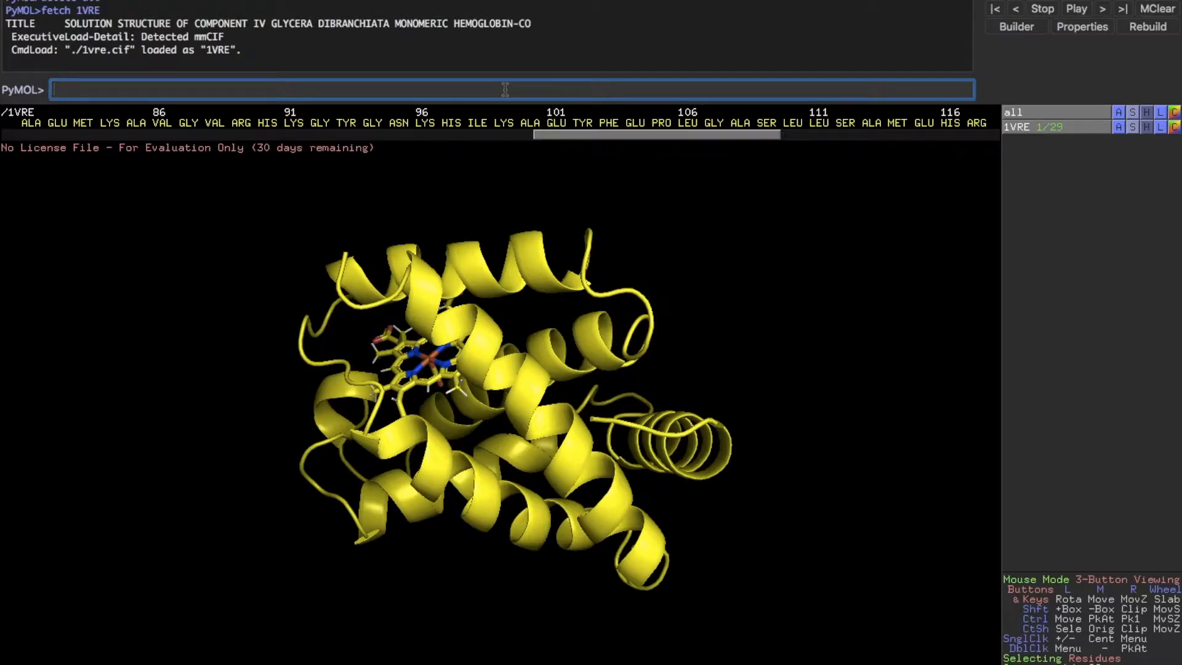
- Show 1VRE as spheres only and bring the start of its sequence into view
{"action": "left_click", "coordinate": [1135, 130]}
{"action": "mouse_move", "coordinate": [1130, 148]}
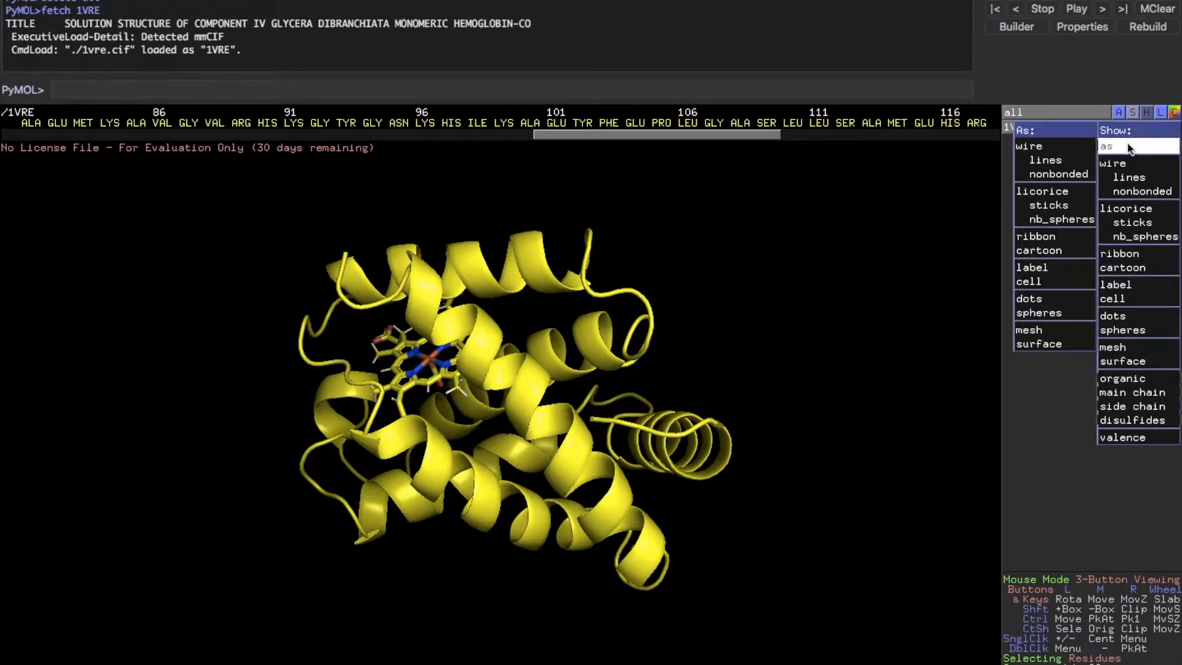
{"action": "left_click", "coordinate": [1051, 314]}
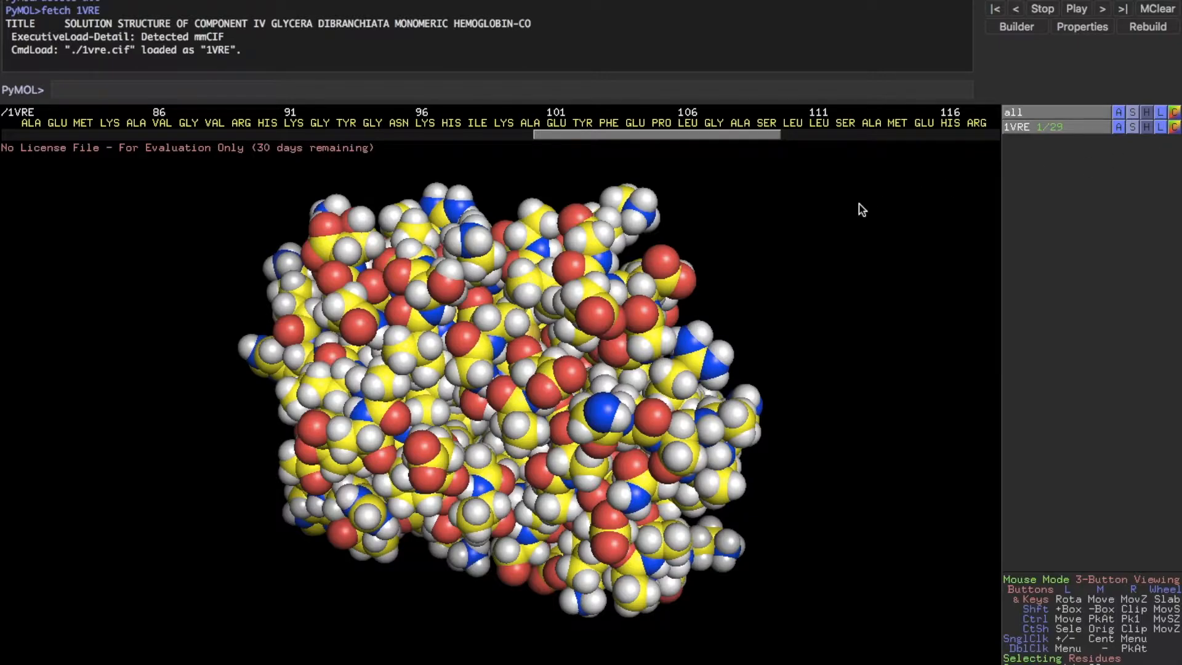
{"action": "left_click_drag", "start_coordinate": [640, 137], "coordinate": [98, 139]}
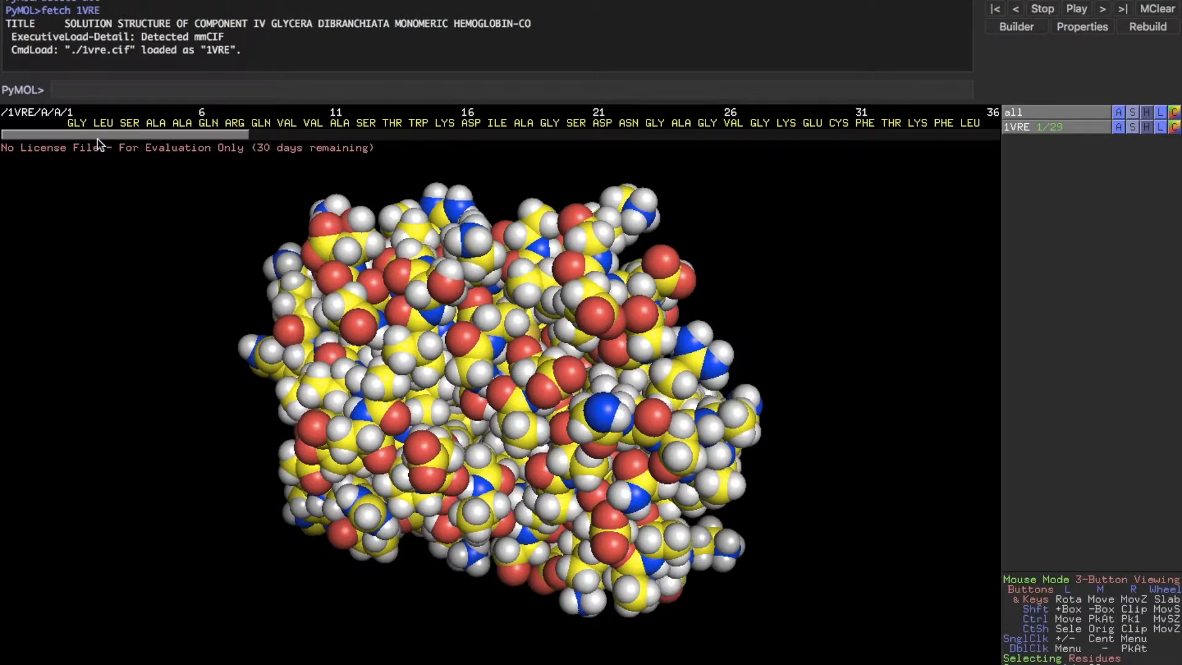
- Create a selection named smalls containing all glycine, alanine and valine residues (resn gly+ala+val)
{"action": "left_click", "coordinate": [116, 89]}
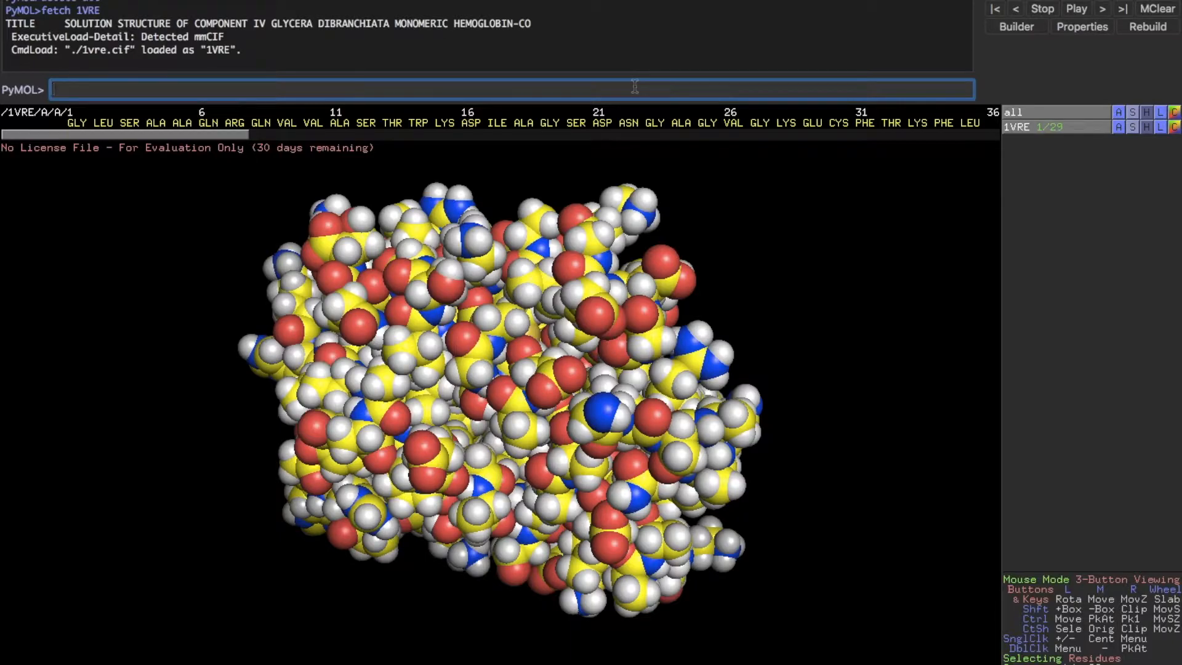
{"action": "type", "text": "select smalls, (resn gl"}
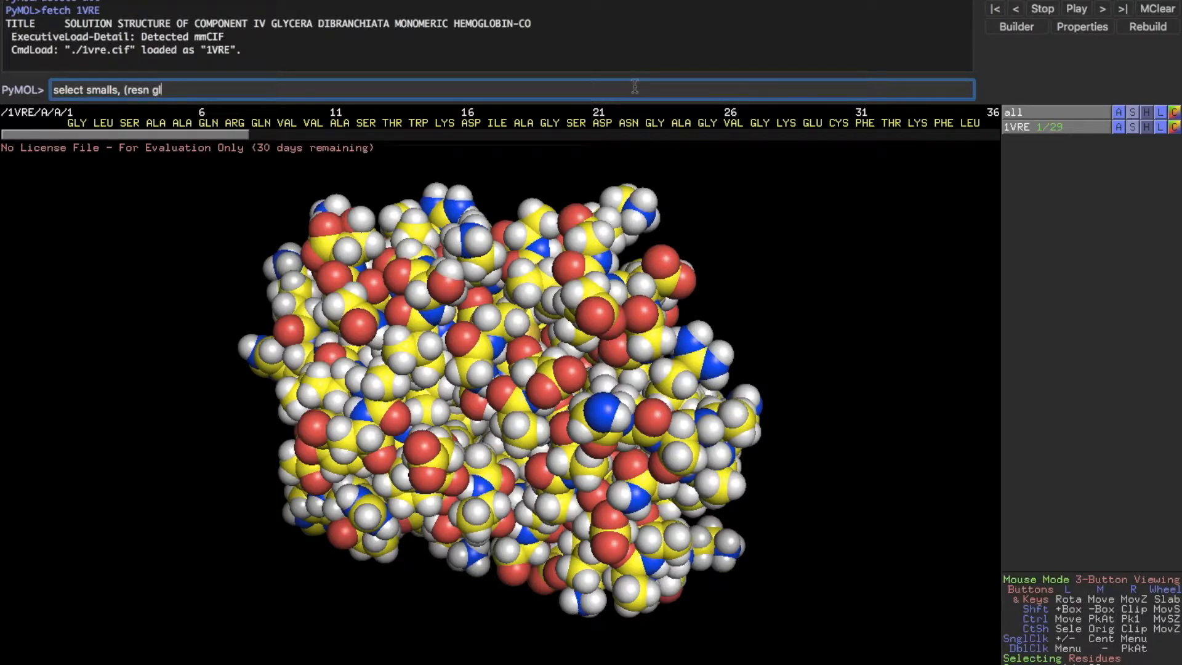
{"action": "type", "text": "y+ala+val)"}
{"action": "key", "text": "Return"}
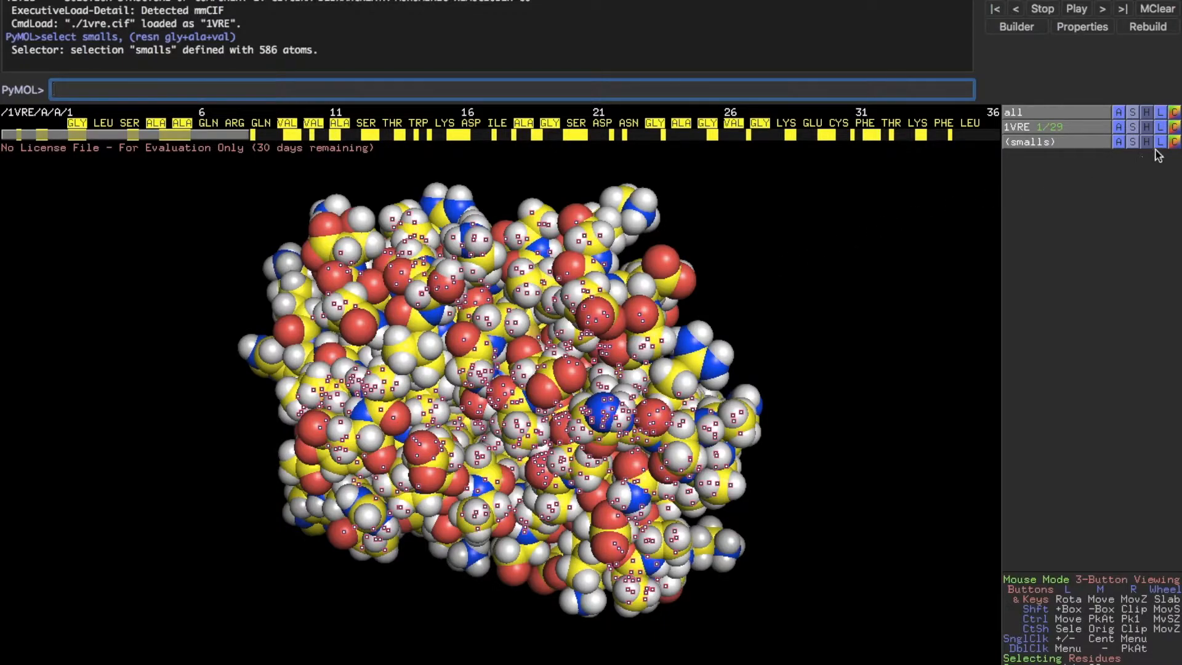
- Color the smalls selection green, inspect it from several sides and turn off its selection markers
{"action": "left_click", "coordinate": [1174, 142]}
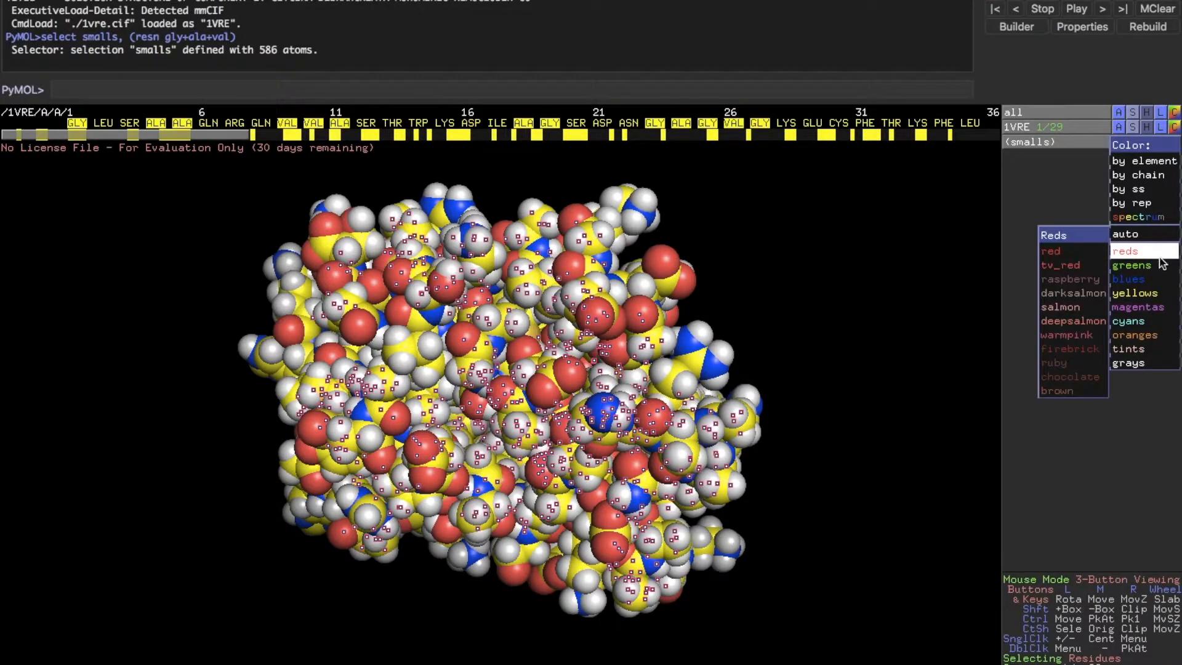
{"action": "mouse_move", "coordinate": [1115, 266]}
{"action": "left_click", "coordinate": [1066, 275]}
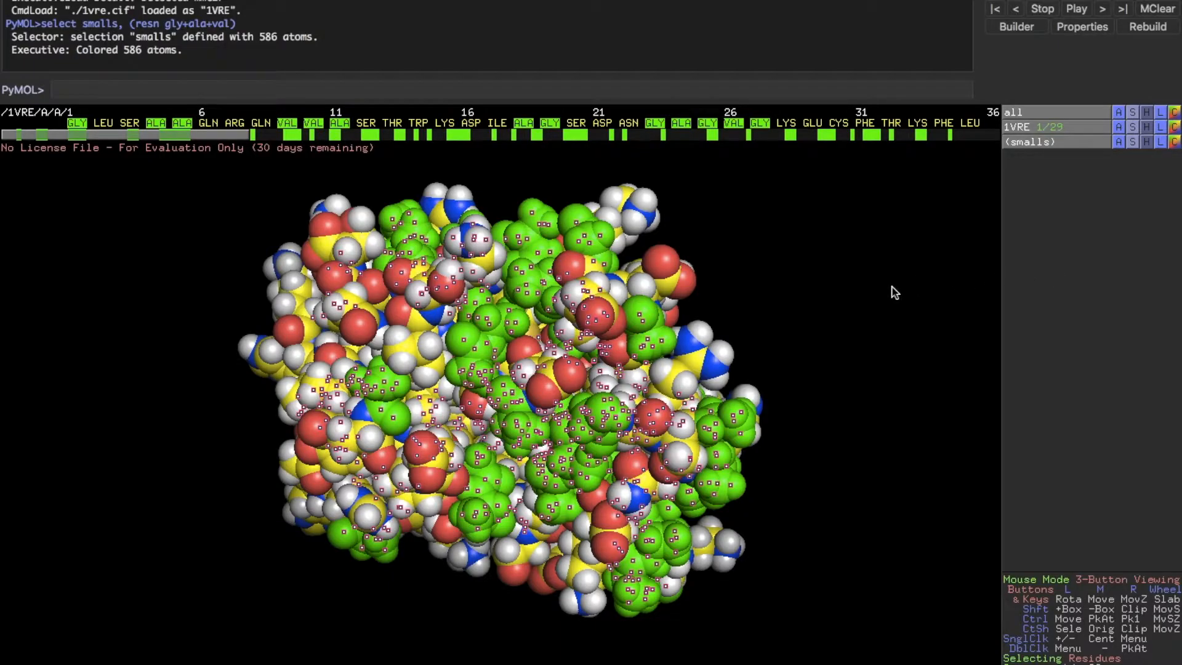
{"action": "left_click_drag", "start_coordinate": [894, 293], "coordinate": [524, 389]}
{"action": "left_click_drag", "start_coordinate": [600, 454], "coordinate": [542, 654]}
{"action": "left_click", "coordinate": [810, 337]}
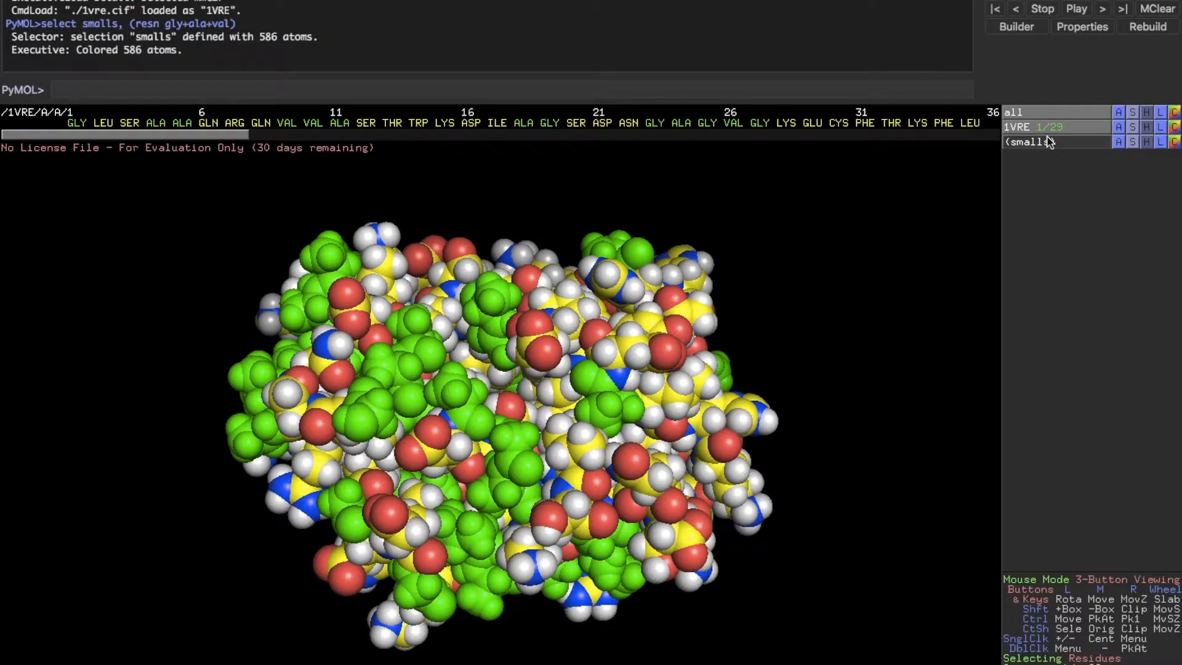
- Create a selection named nonpolar with the residues gly+ala+val+leu+trp+pro+met+cys+phe+ile
{"action": "left_click", "coordinate": [325, 90]}
{"action": "type", "text": "select "}
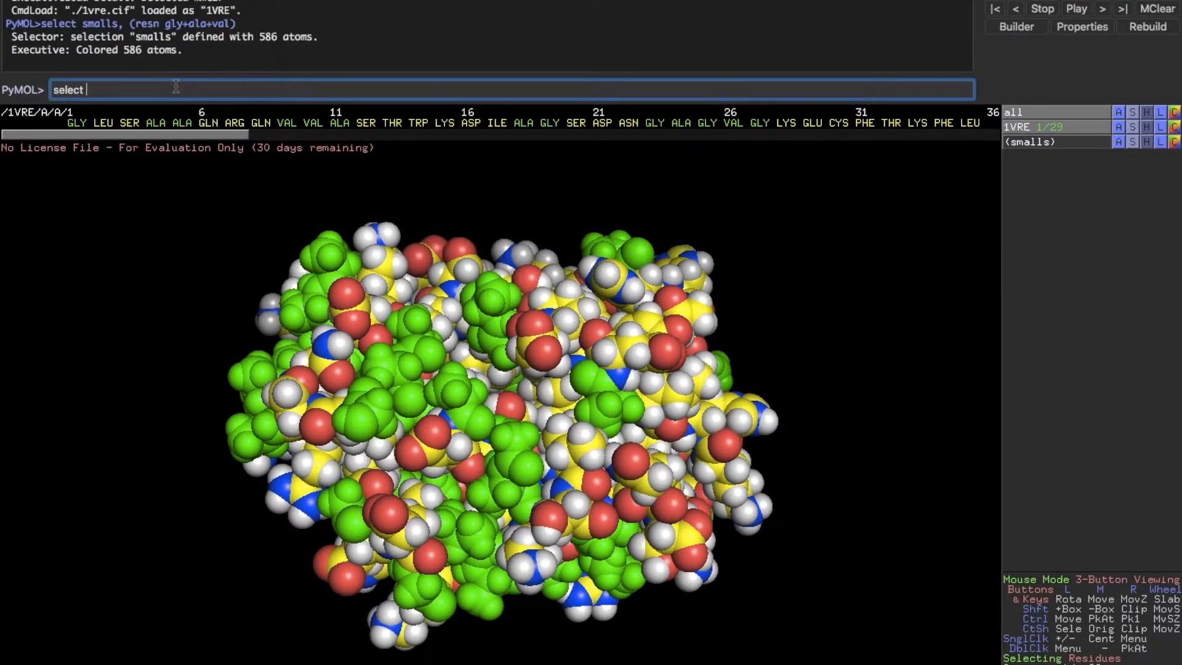
{"action": "type", "text": "nonpolar, (resn"}
{"action": "type", "text": "gly+ala+val+leu+"}
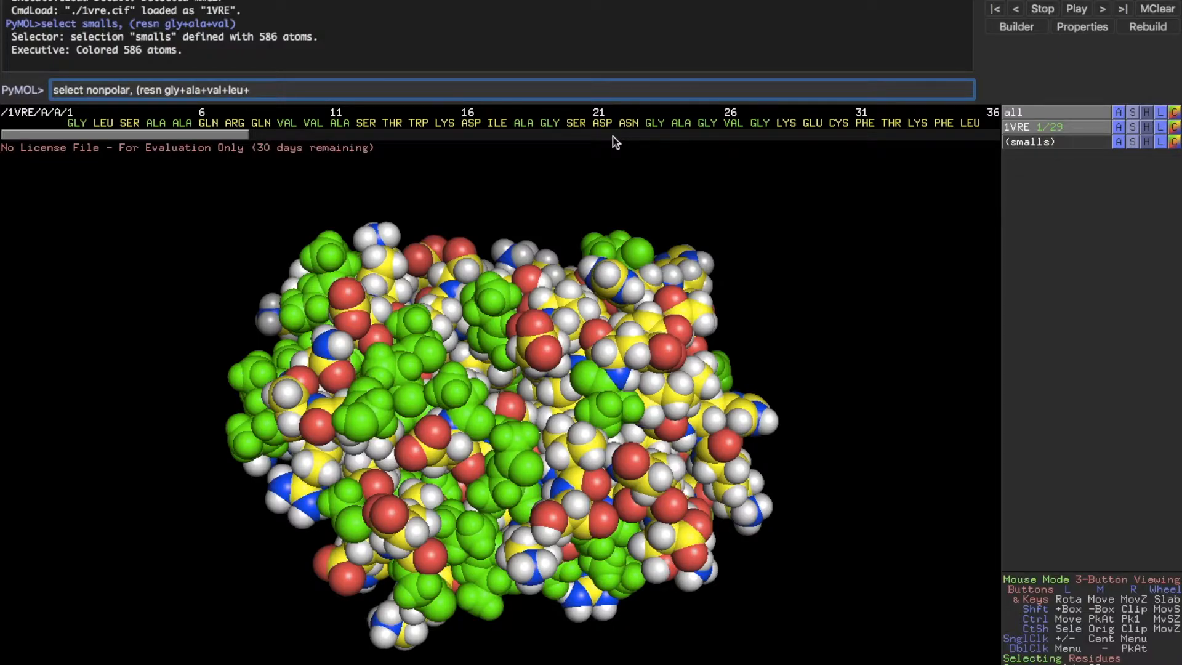
{"action": "type", "text": "trp+pro+met+cys+phe"}
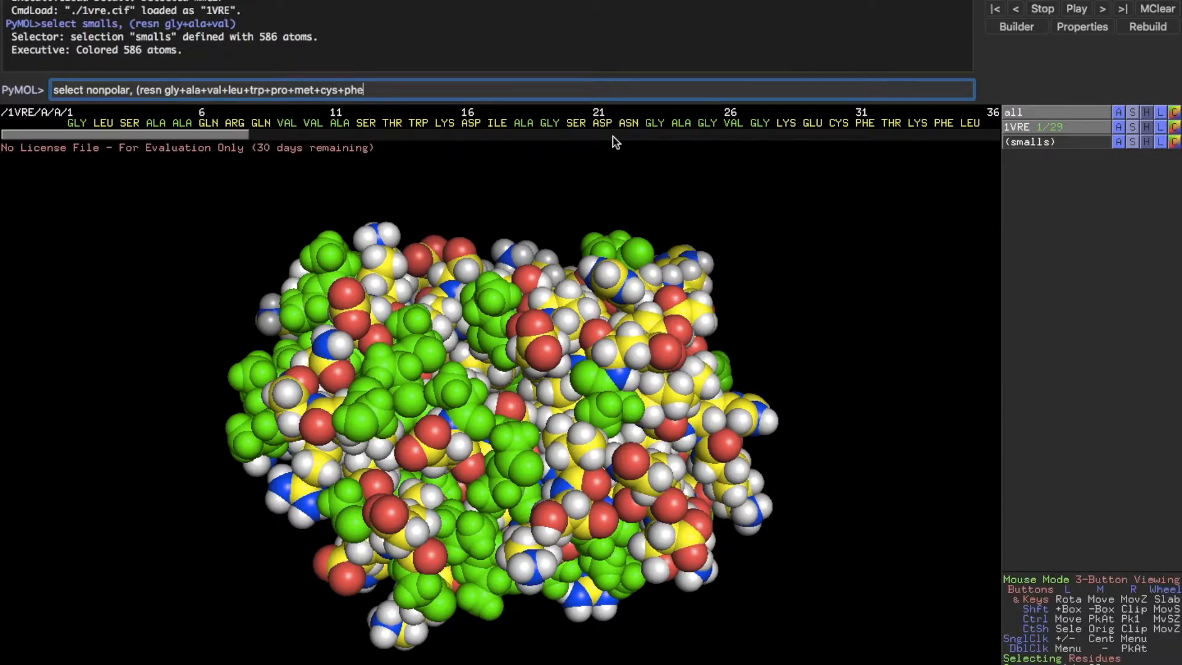
{"action": "type", "text": "+ile)"}
{"action": "key", "text": "Return"}
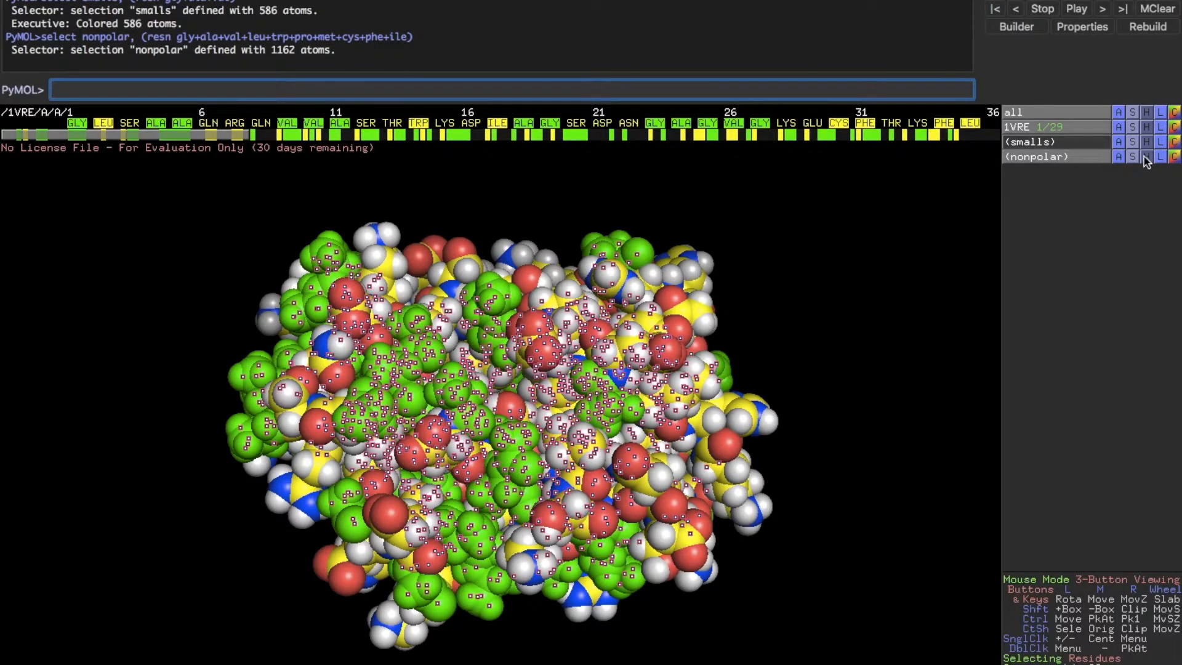
- Color the nonpolar selection yellow and turn off the selection markers
{"action": "left_click", "coordinate": [1175, 157]}
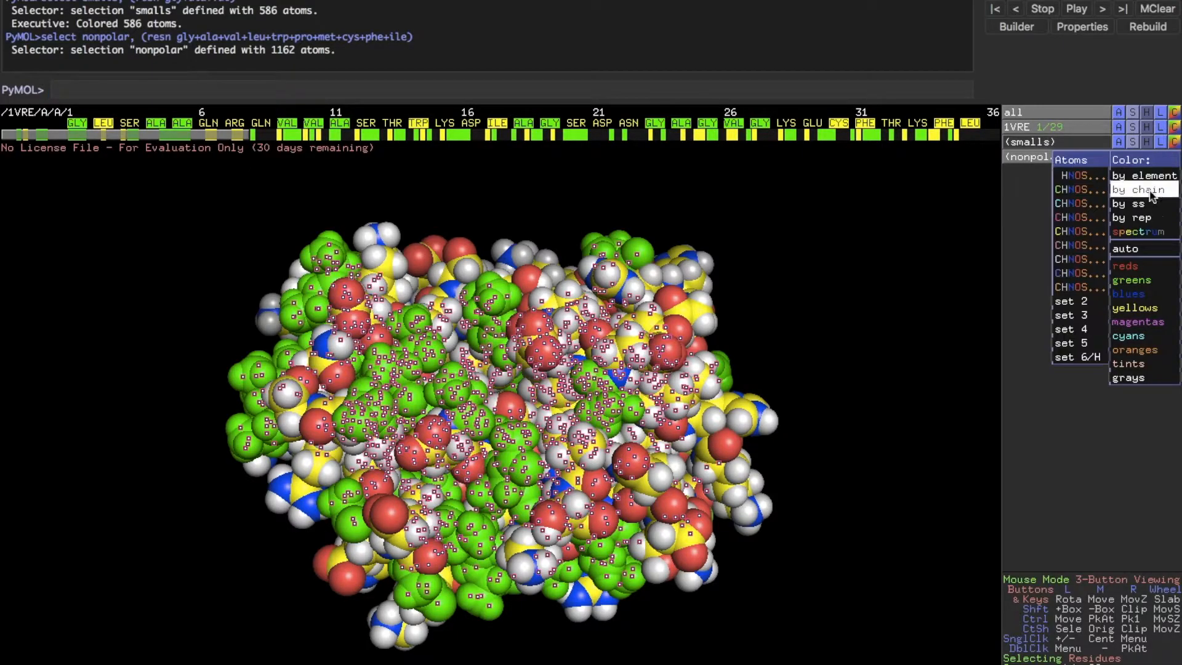
{"action": "mouse_move", "coordinate": [1115, 308]}
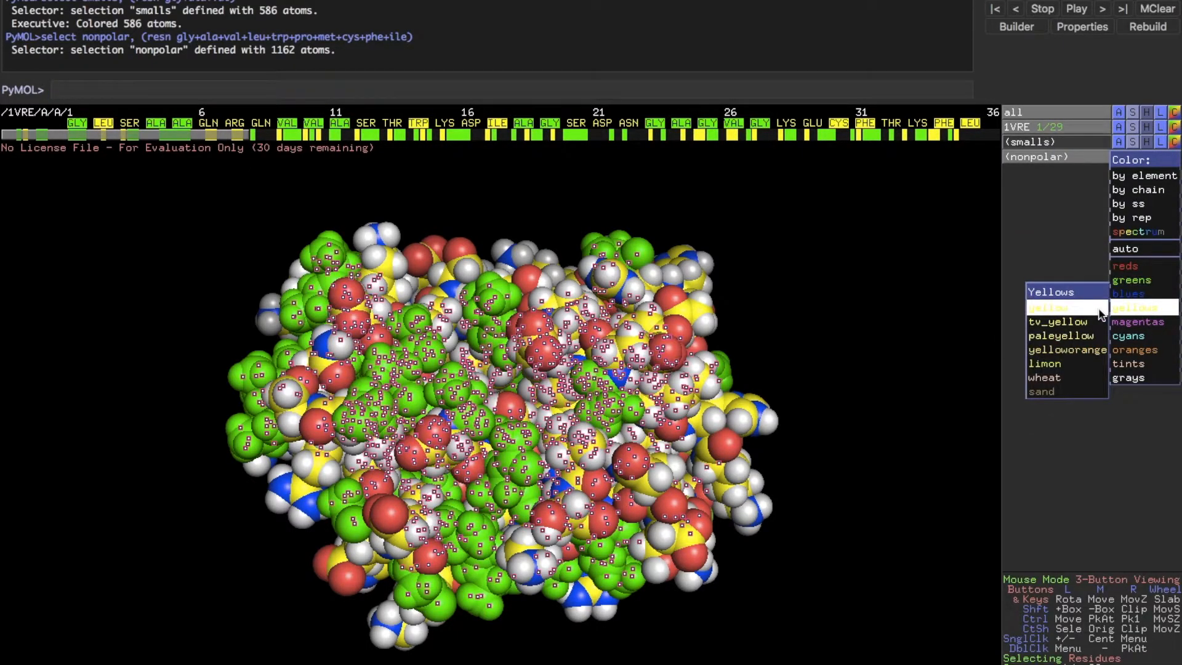
{"action": "left_click", "coordinate": [1065, 307]}
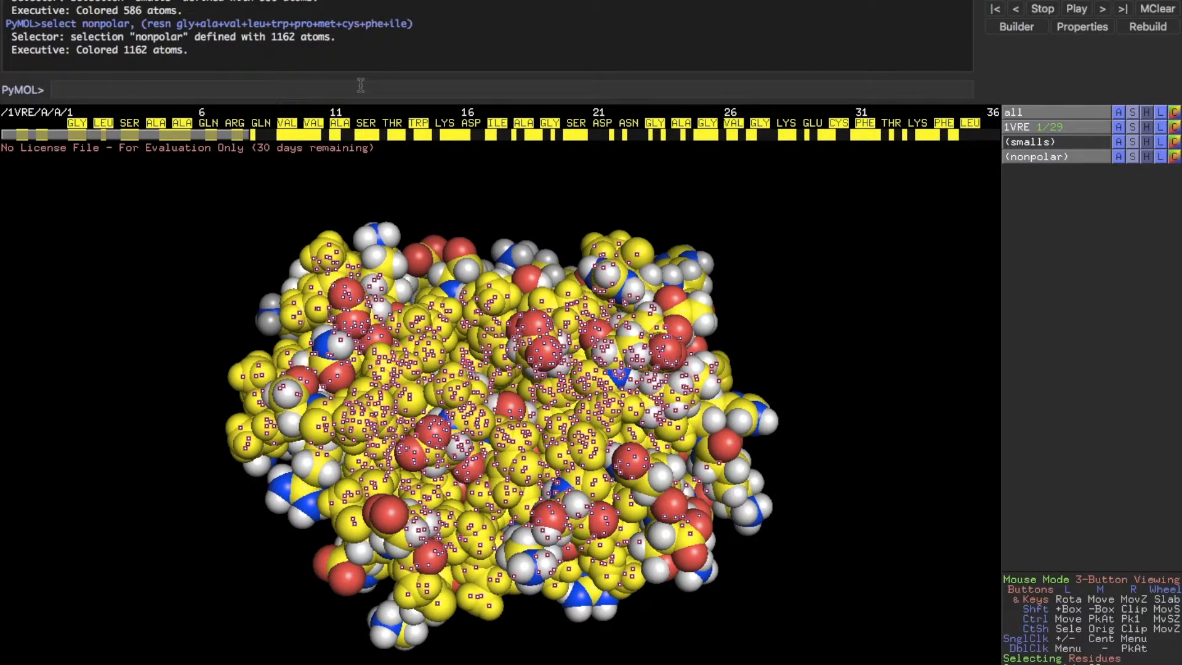
{"action": "left_click_drag", "start_coordinate": [799, 316], "coordinate": [585, 274]}
{"action": "left_click", "coordinate": [1041, 143]}
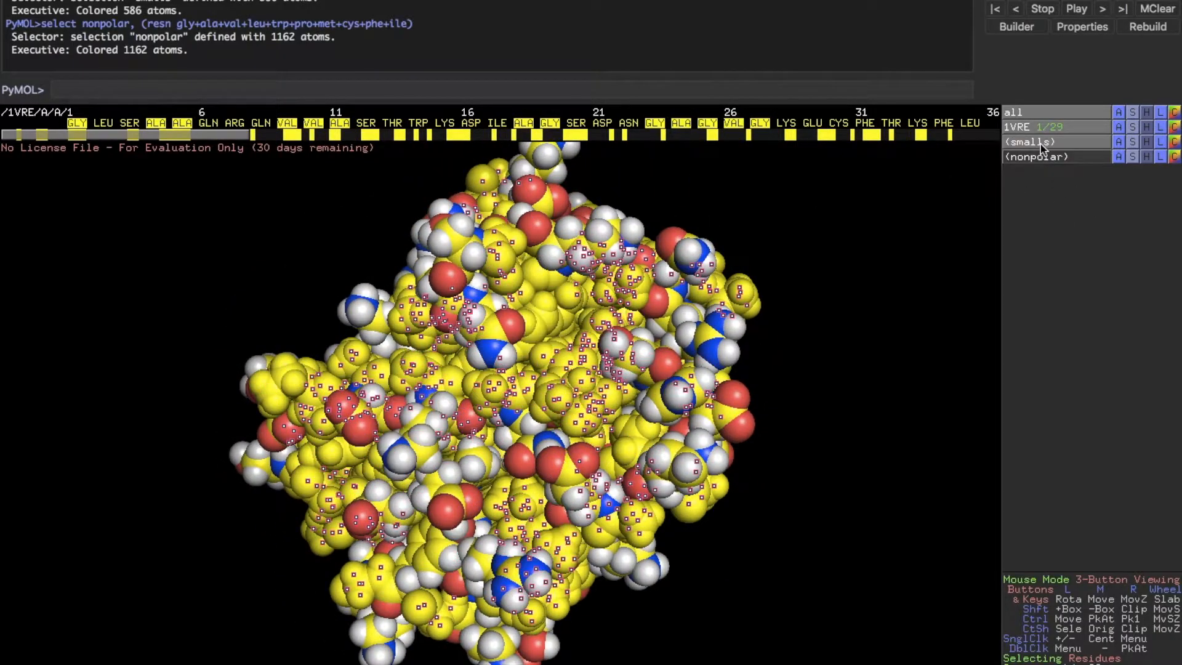
{"action": "left_click", "coordinate": [1040, 143]}
- Create a selection named hydrophilic with the residues lys+arg+his+asp+glu+asn+gln+ser+thr+tyr
{"action": "left_click", "coordinate": [552, 82]}
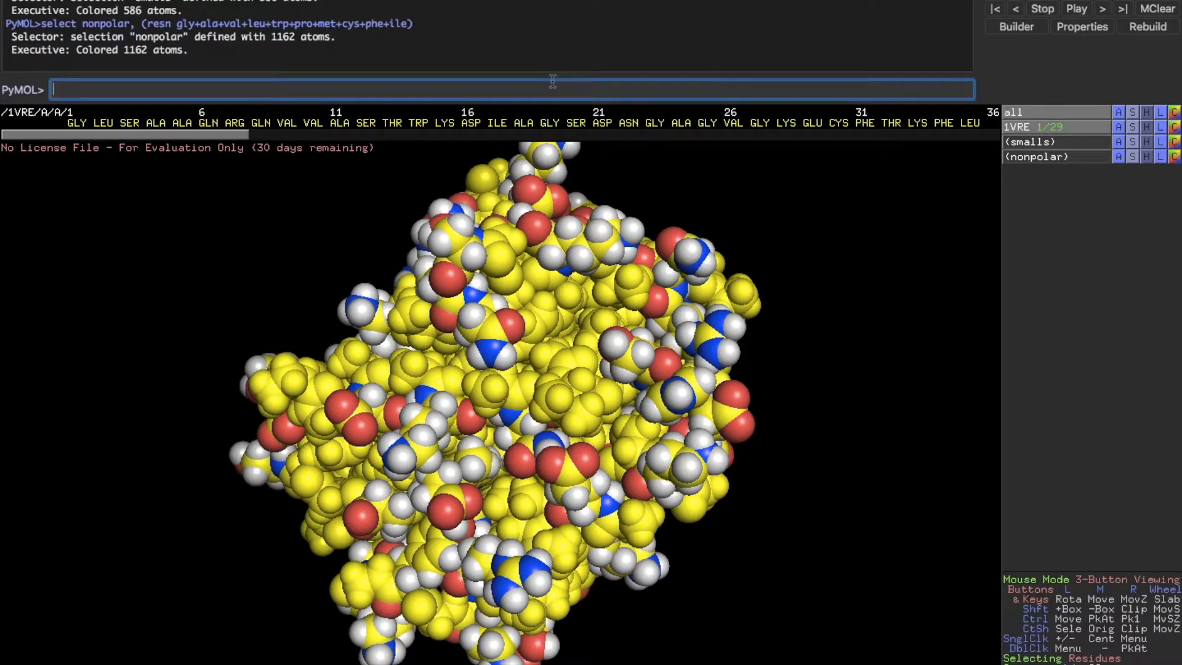
{"action": "type", "text": "select hydrophilic, (rsn"}
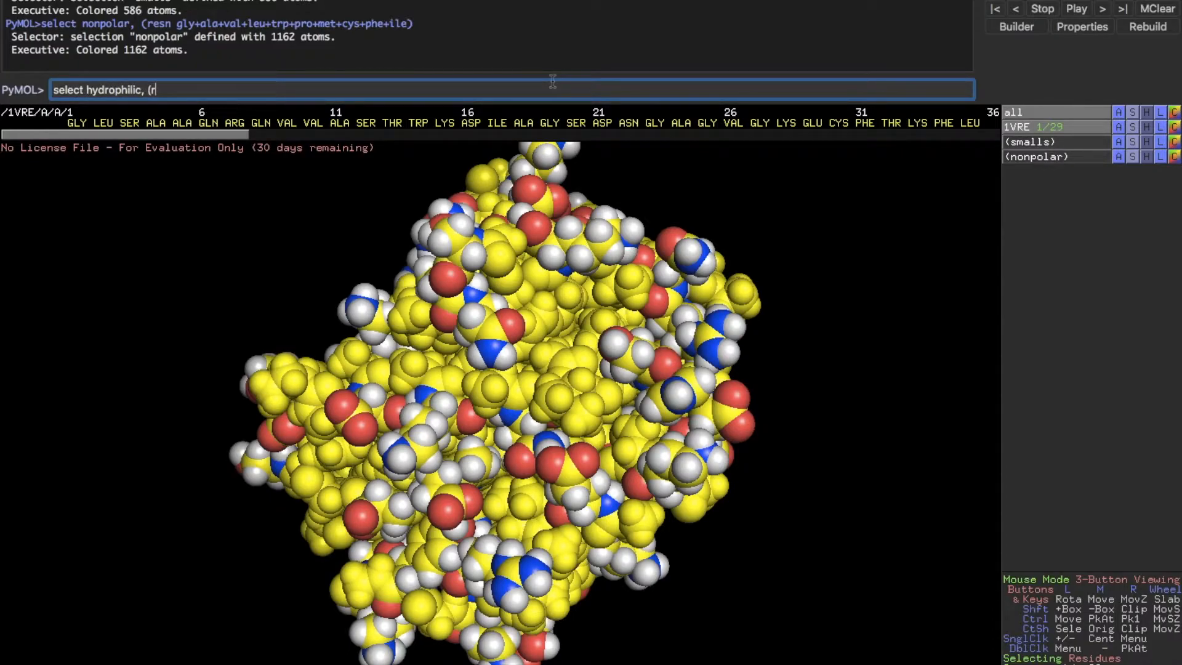
{"action": "key", "text": "BackSpace"}
{"action": "key", "text": "BackSpace"}
{"action": "type", "text": "esn"}
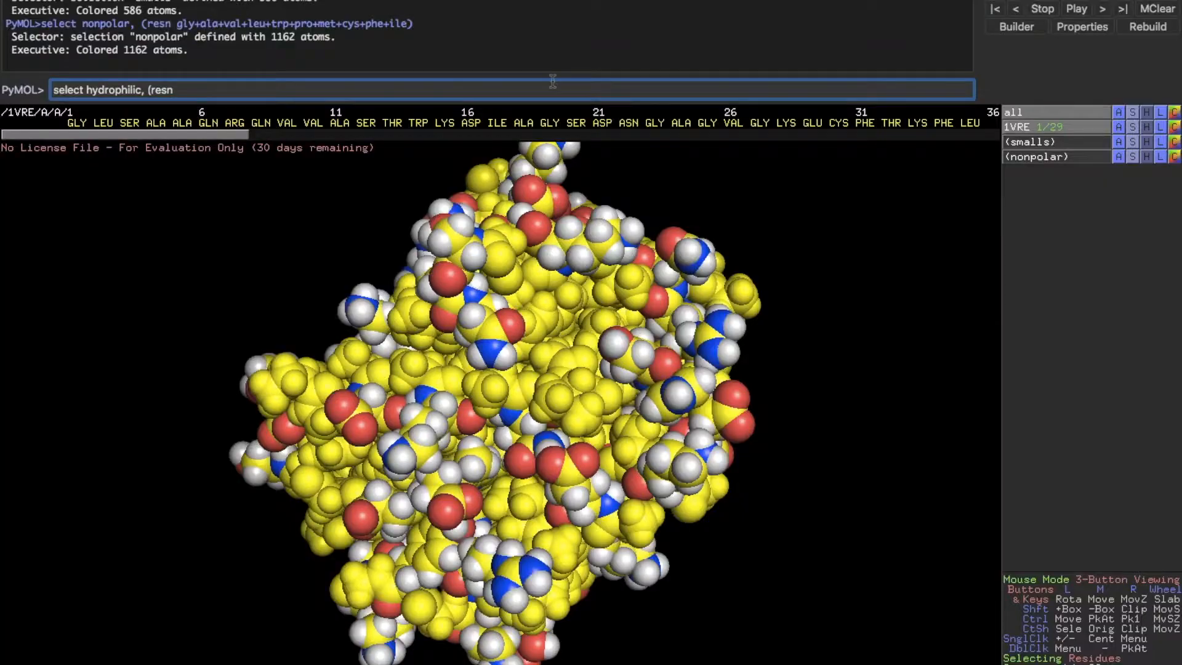
{"action": "type", "text": "lys+arg+his+asp+glu+asn+gln+"}
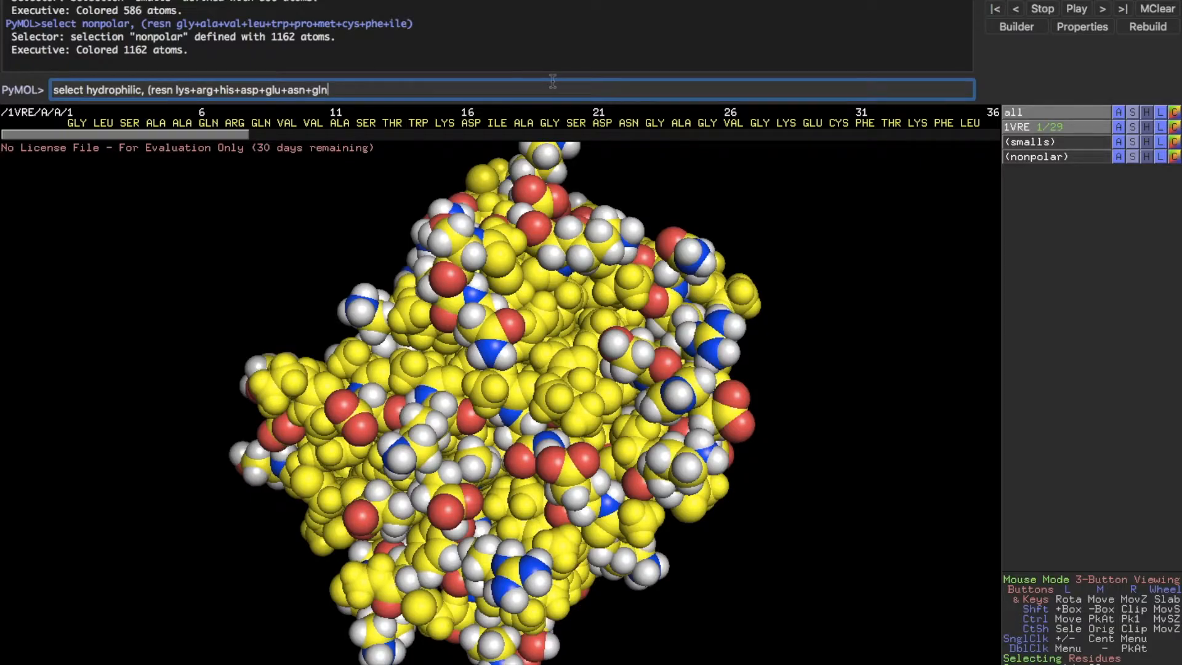
{"action": "type", "text": "ser+thr+tyr)"}
{"action": "key", "text": "Return"}
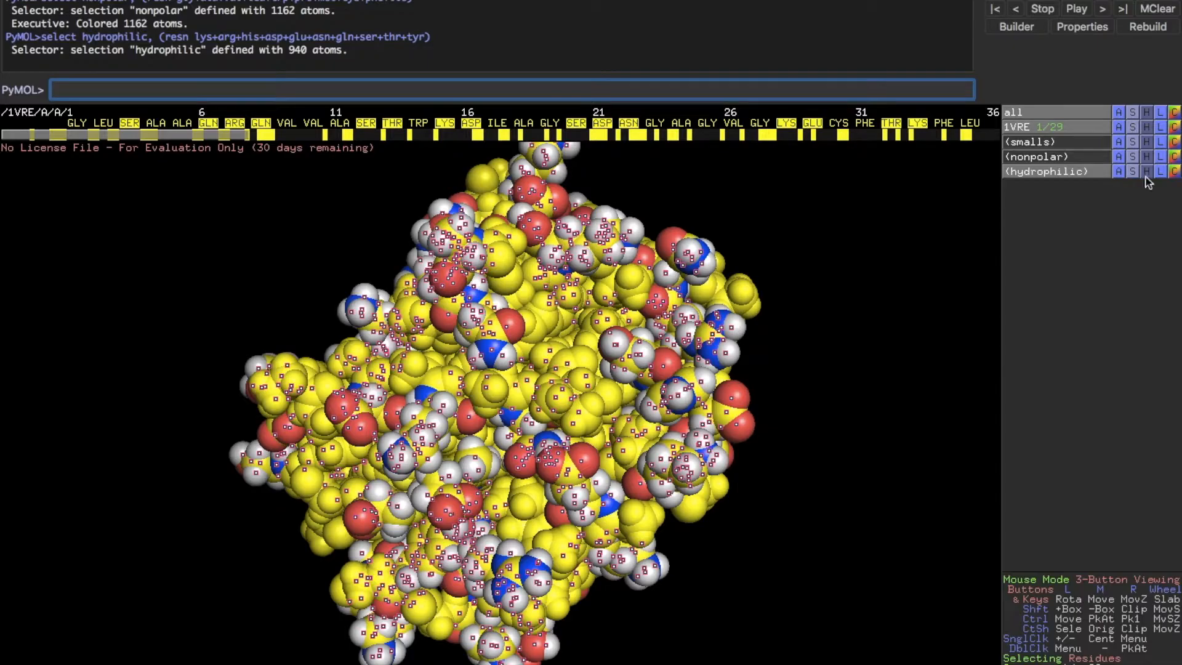
- Color the hydrophilic selection magenta, inspect the protein from several sides and turn off the selection markers
{"action": "left_click", "coordinate": [1175, 173]}
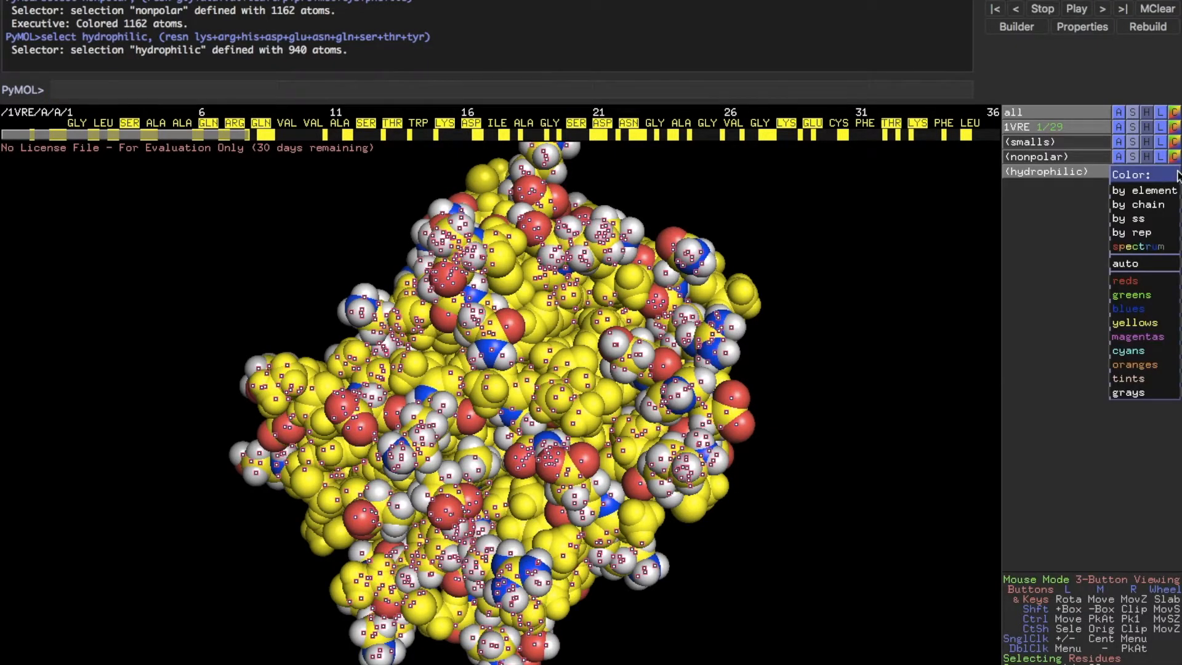
{"action": "mouse_move", "coordinate": [1126, 337]}
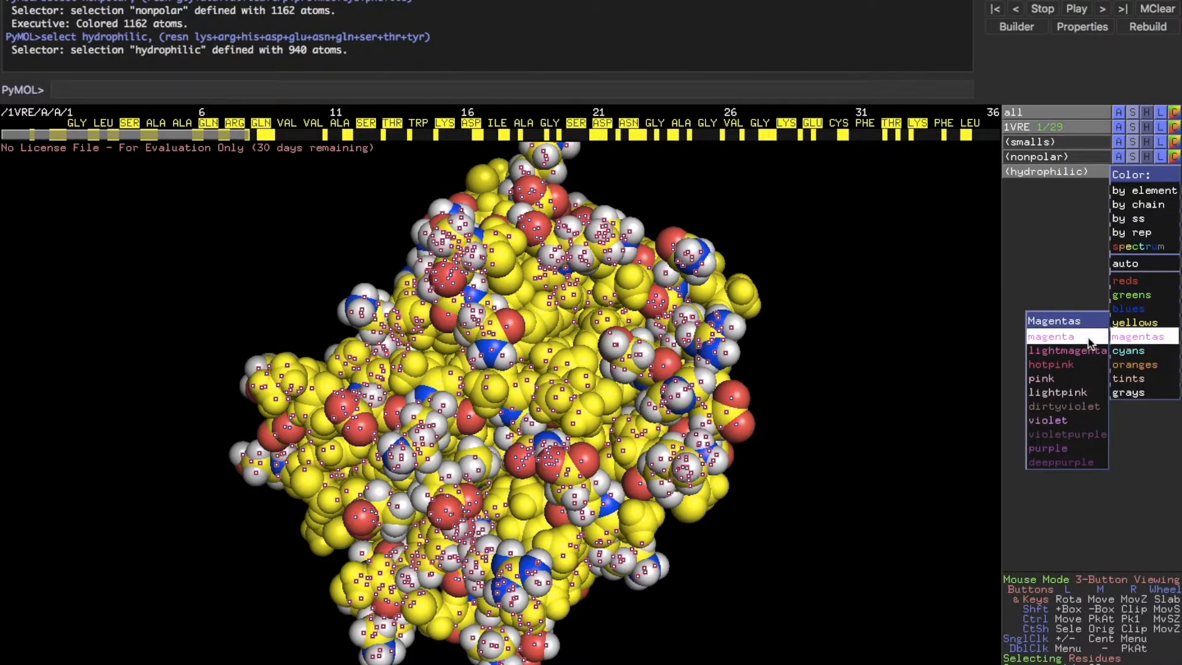
{"action": "left_click", "coordinate": [1090, 342]}
{"action": "left_click_drag", "start_coordinate": [868, 319], "coordinate": [638, 506]}
{"action": "left_click_drag", "start_coordinate": [731, 508], "coordinate": [566, 585]}
{"action": "left_click_drag", "start_coordinate": [487, 211], "coordinate": [538, 546]}
{"action": "scroll", "coordinate": [538, 546], "scroll_direction": "down", "scroll_amount": 5}
{"action": "scroll", "coordinate": [538, 546], "scroll_direction": "up", "scroll_amount": 5}
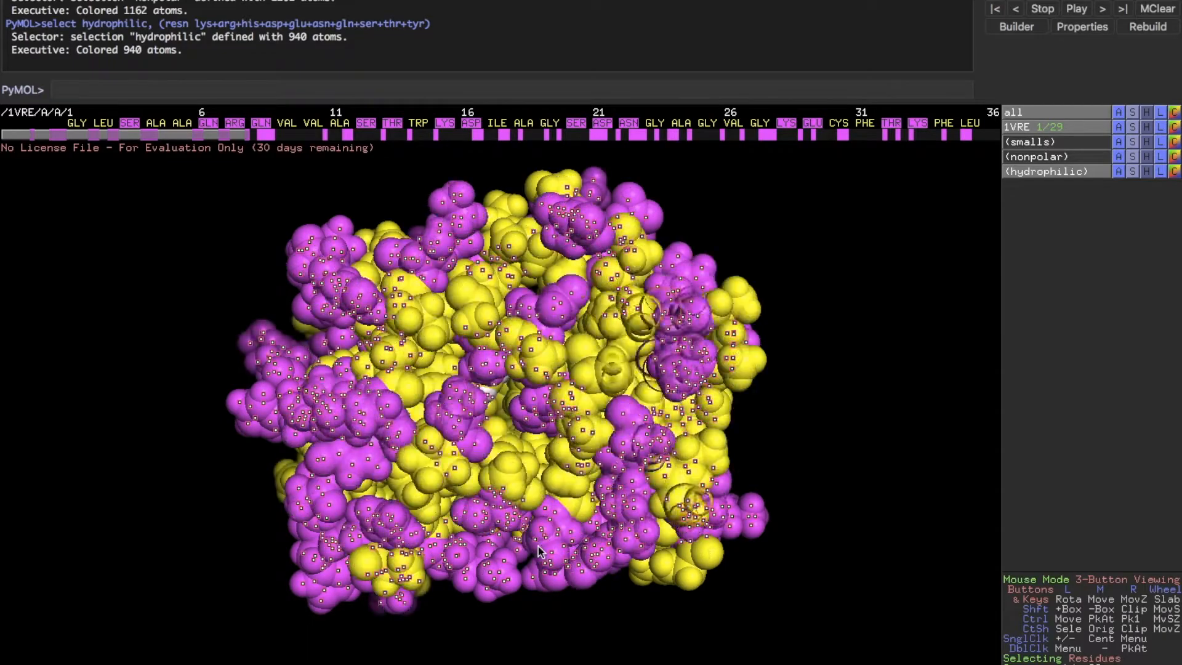
{"action": "left_click", "coordinate": [1058, 175]}
- Clip through the protein and back to examine how yellow and magenta residues are distributed between interior and surface
{"action": "scroll", "coordinate": [869, 340], "scroll_direction": "down", "scroll_amount": 6}
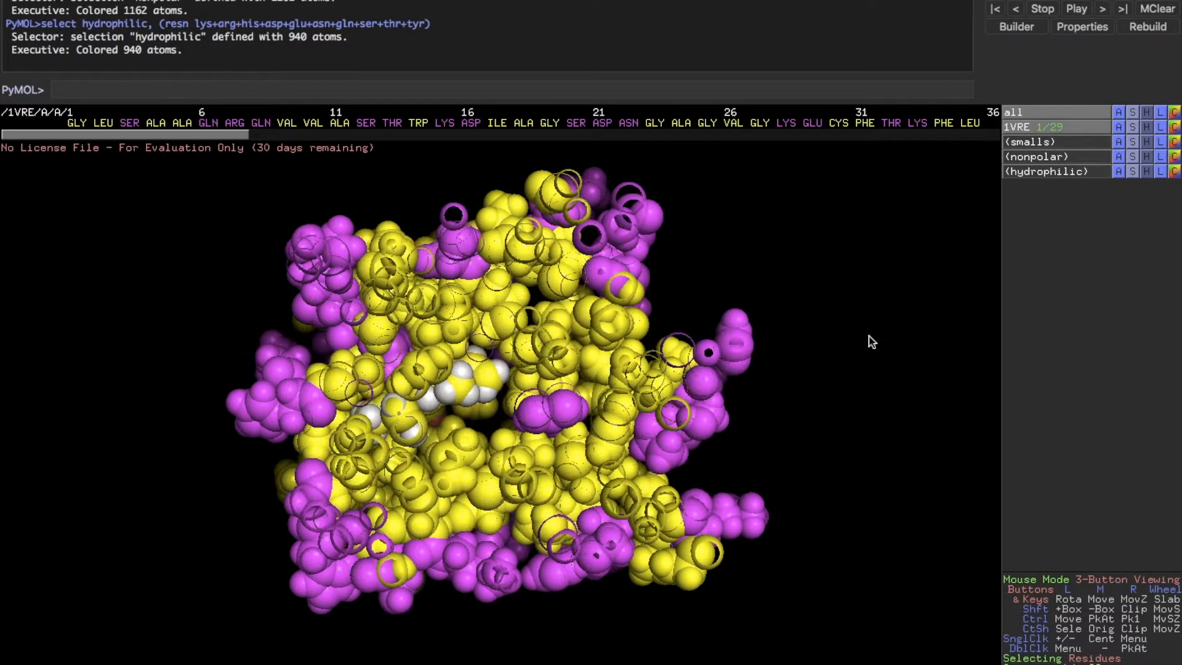
{"action": "scroll", "coordinate": [870, 340], "scroll_direction": "up", "scroll_amount": 3}
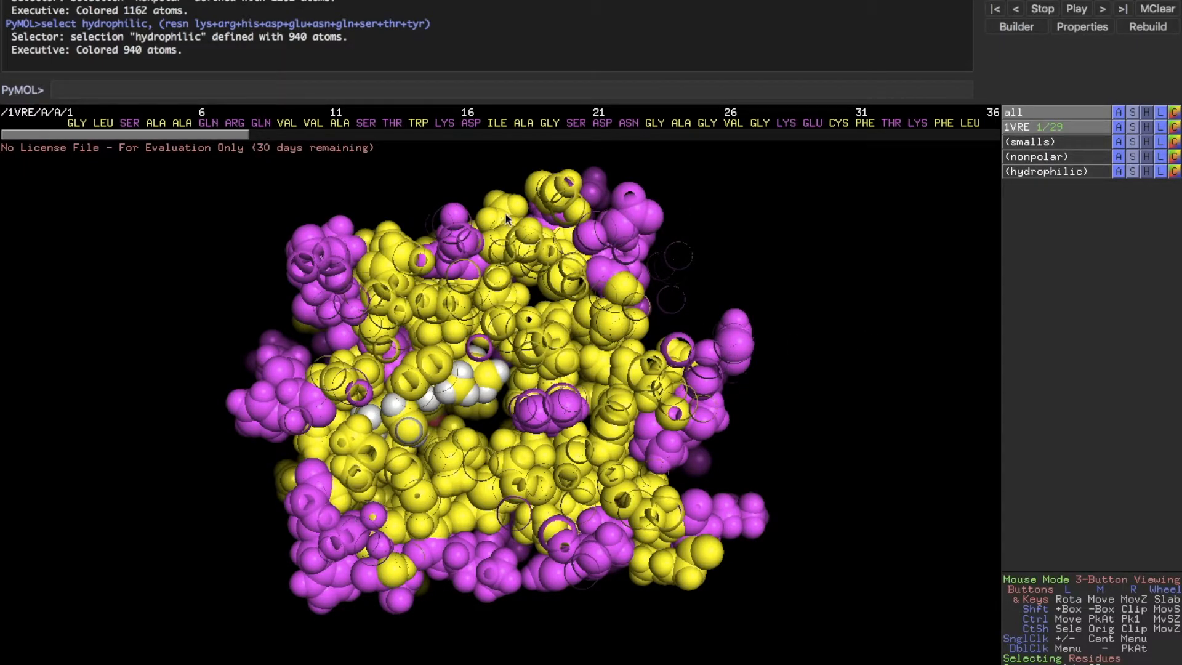
{"action": "scroll", "coordinate": [547, 437], "scroll_direction": "down", "scroll_amount": 4}
{"action": "scroll", "coordinate": [547, 437], "scroll_direction": "up", "scroll_amount": 8}
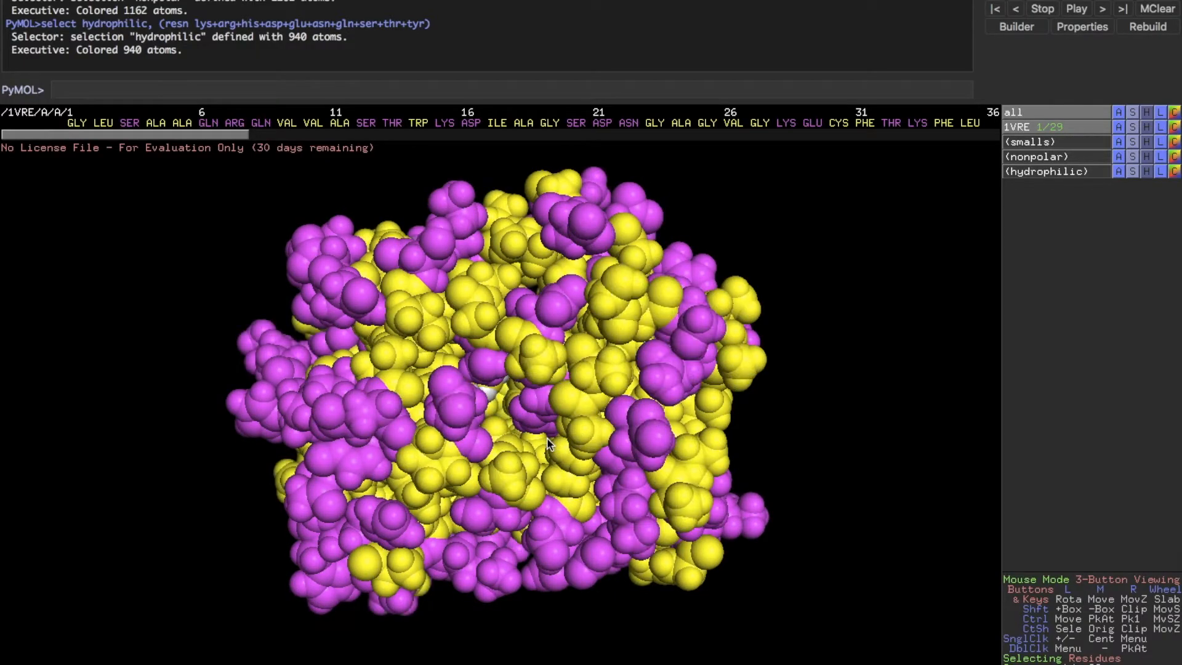
{"action": "scroll", "coordinate": [547, 437], "scroll_direction": "down", "scroll_amount": 4}
{"action": "scroll", "coordinate": [546, 437], "scroll_direction": "up", "scroll_amount": 4}
- Apply the simple preset to the 1VRE object
{"action": "left_click", "coordinate": [532, 91]}
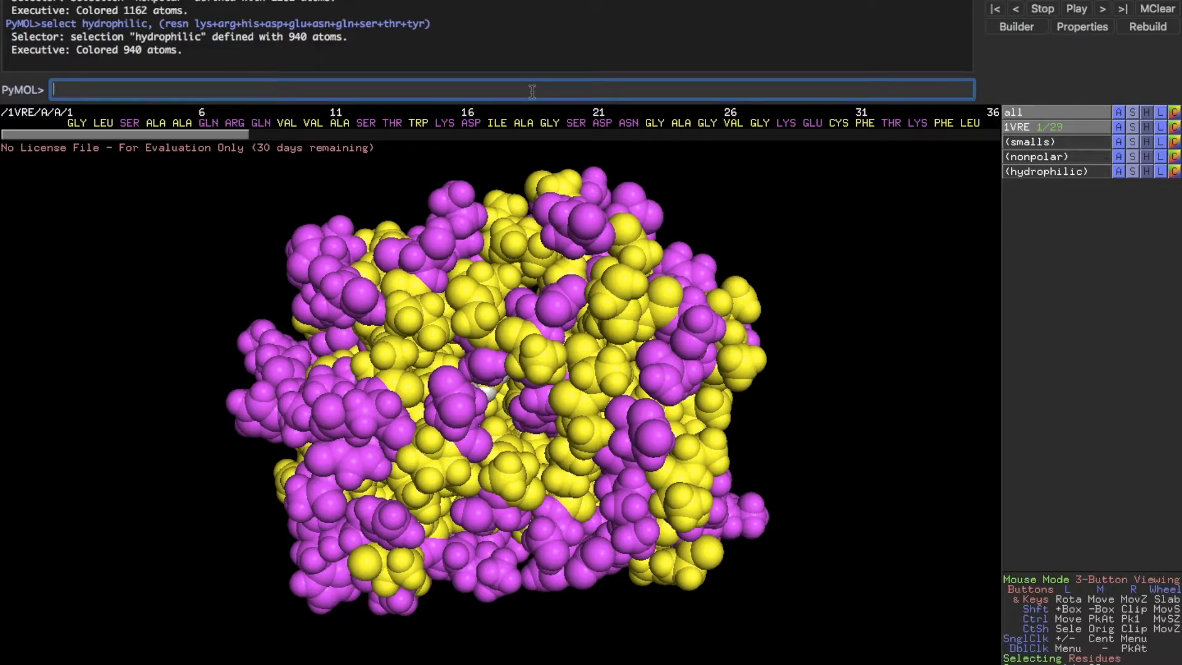
{"action": "left_click", "coordinate": [1119, 127]}
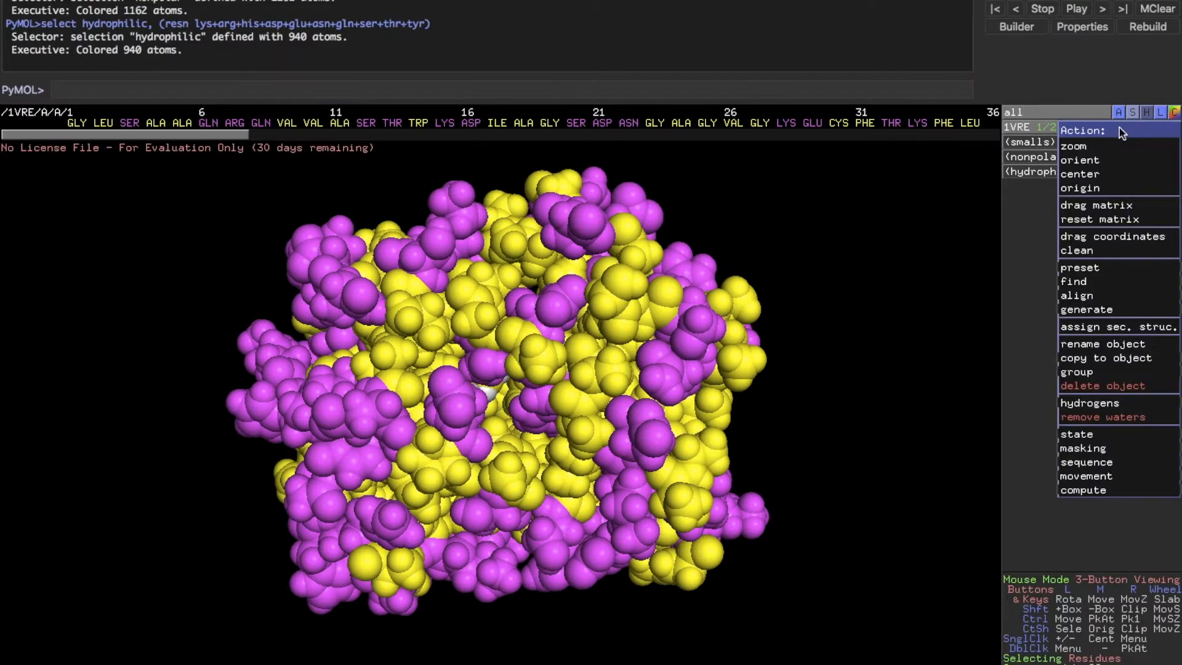
{"action": "mouse_move", "coordinate": [1096, 268]}
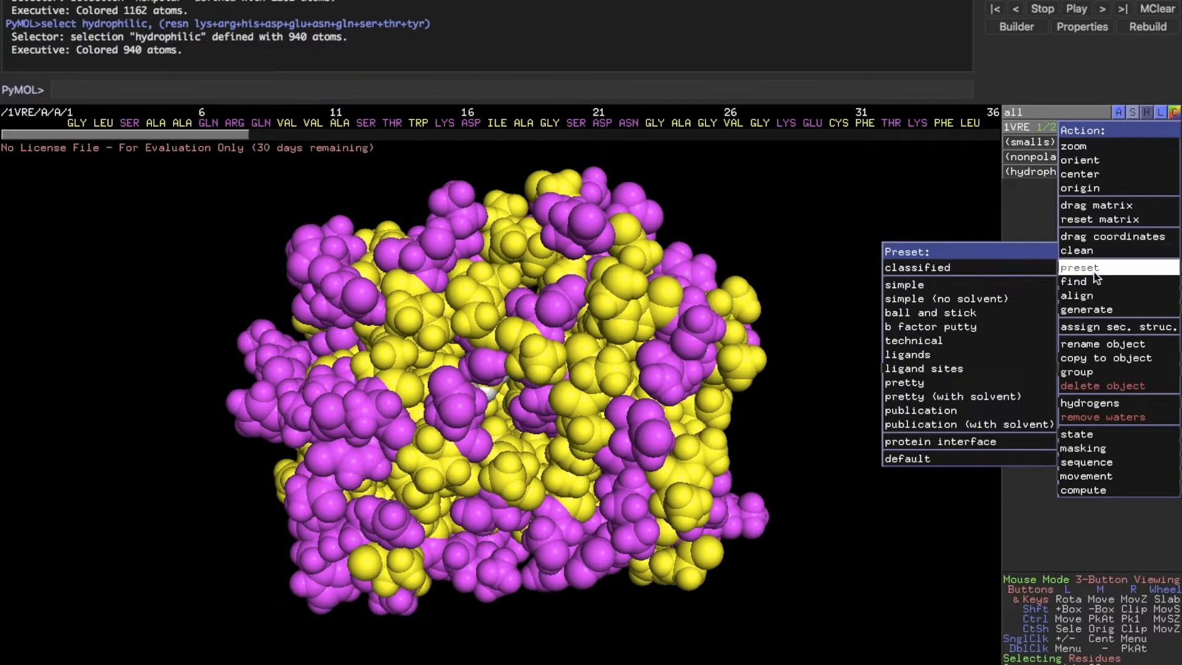
{"action": "left_click", "coordinate": [1003, 288]}
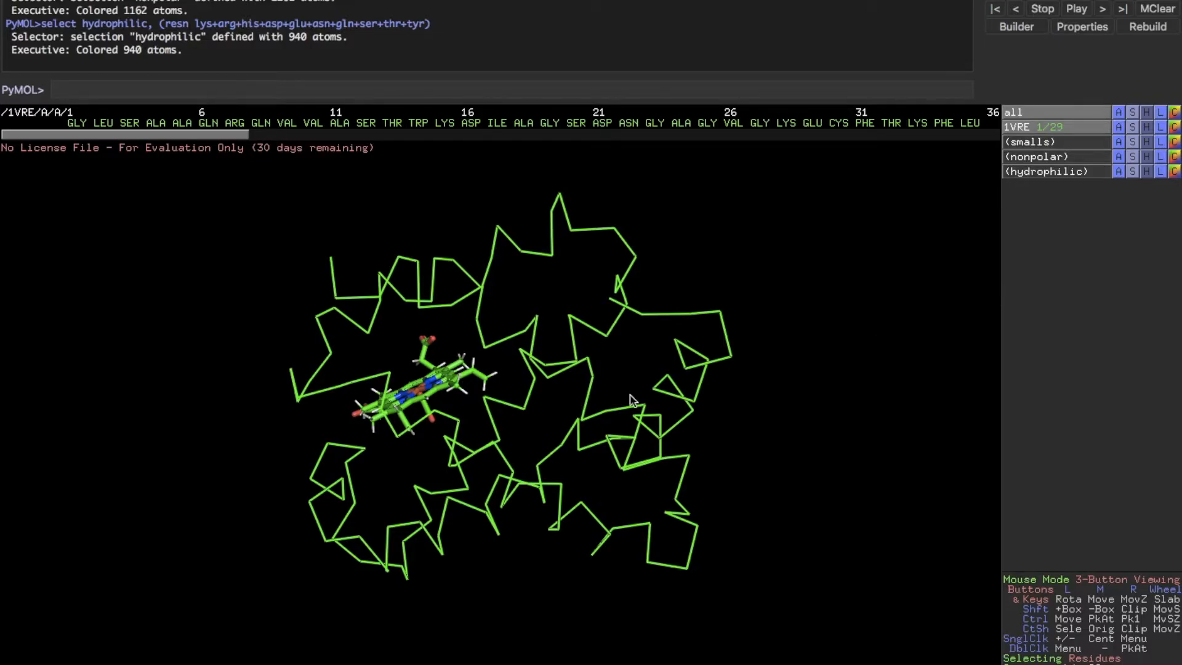
- Create a selection named acidic containing all aspartate and glutamate residues (resn asp+glu)
{"action": "left_click", "coordinate": [437, 85]}
{"action": "type", "text": "sel"}
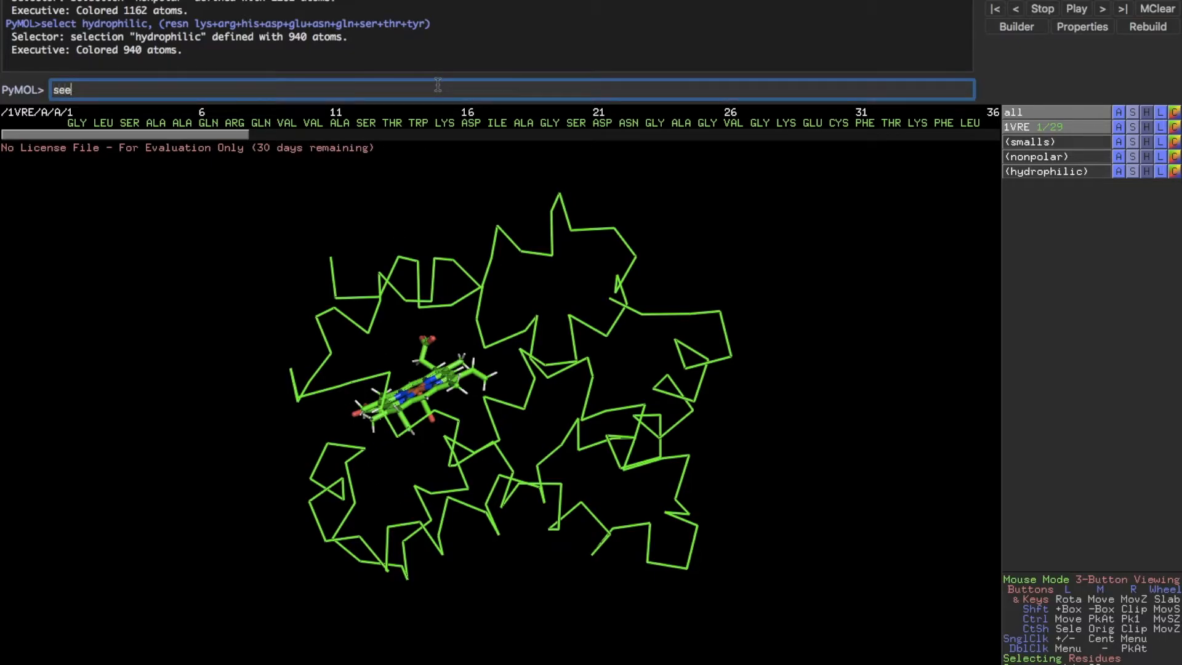
{"action": "type", "text": "ect acidic, )"}
{"action": "key", "text": "BackSpace"}
{"action": "type", "text": "(resn"}
{"action": "type", "text": "asp+glu)"}
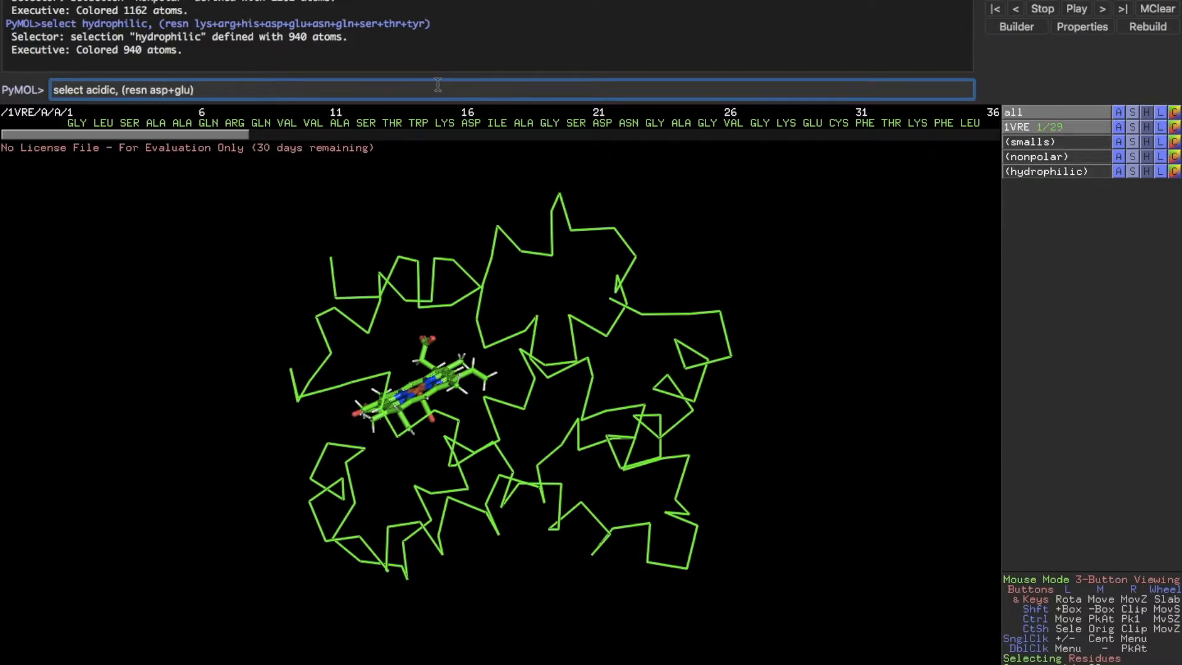
{"action": "key", "text": "Return"}
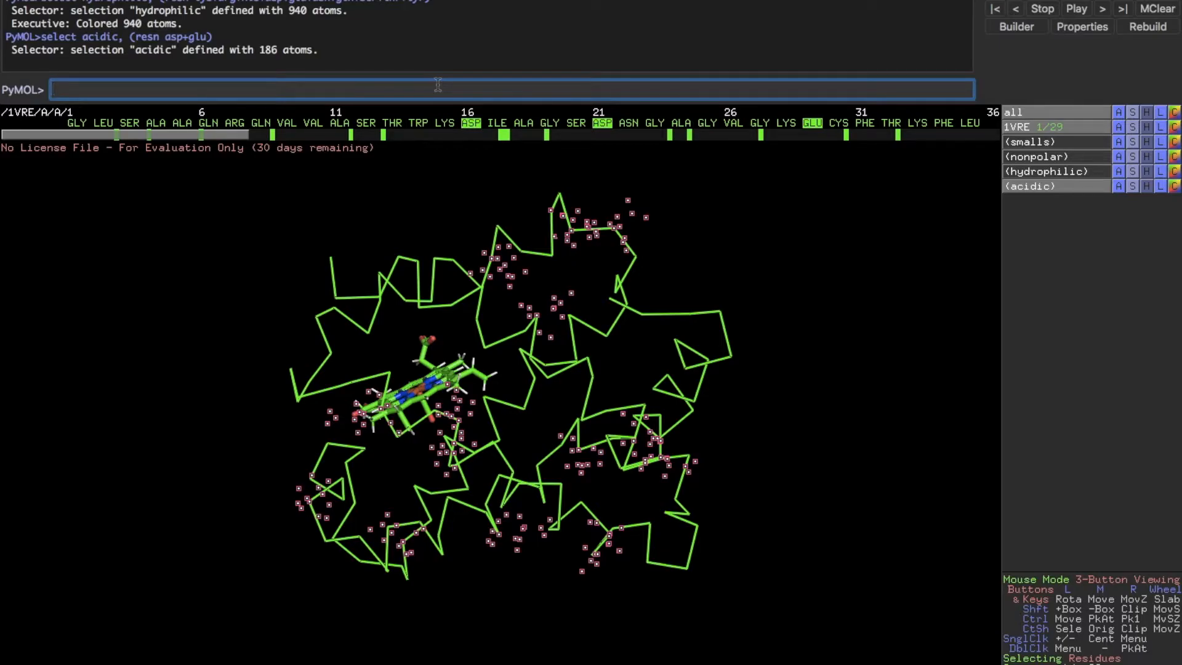
- Show the acidic selection as spheres
{"action": "left_click", "coordinate": [1174, 186]}
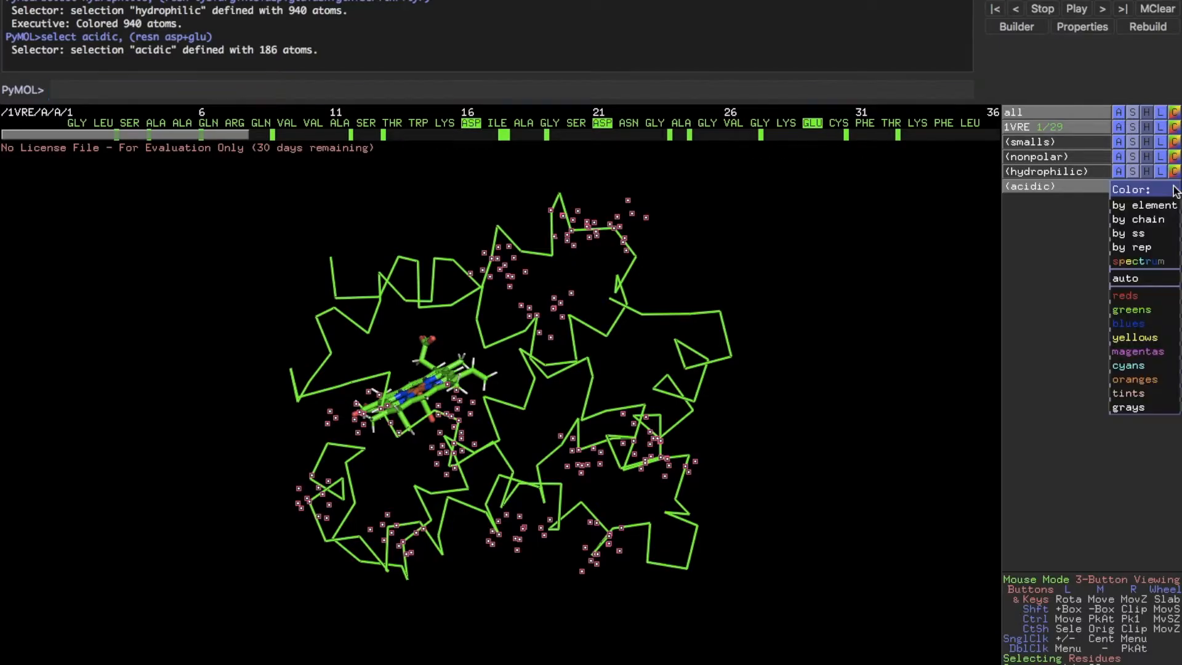
{"action": "left_click", "coordinate": [1057, 220]}
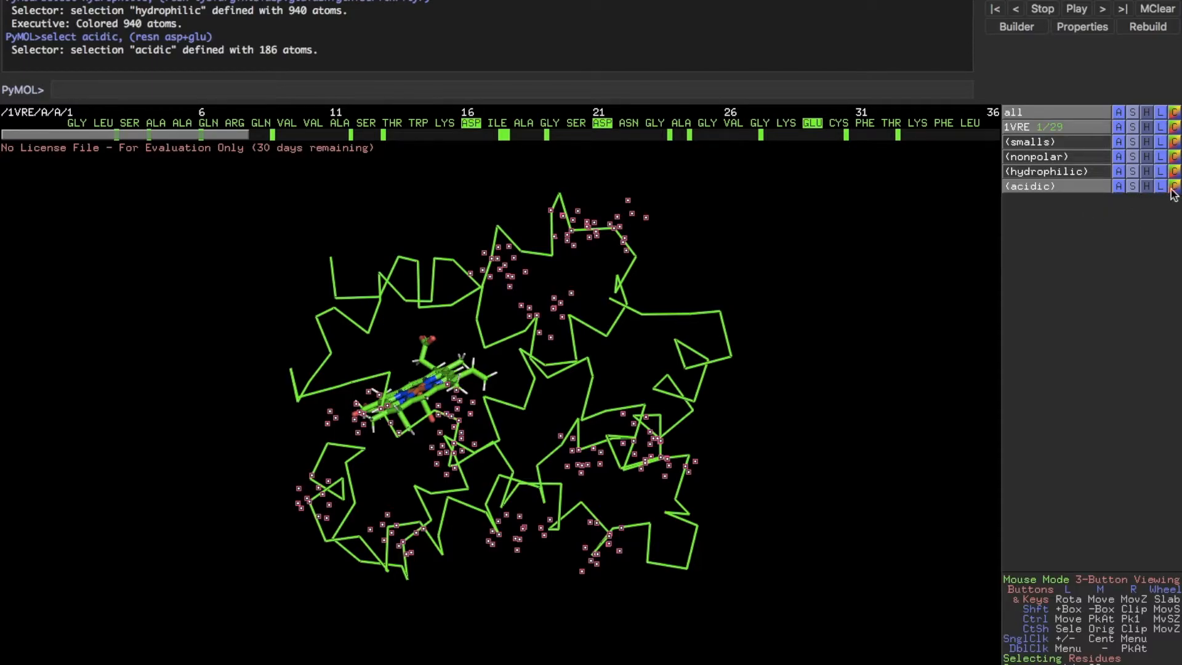
{"action": "left_click", "coordinate": [1134, 188]}
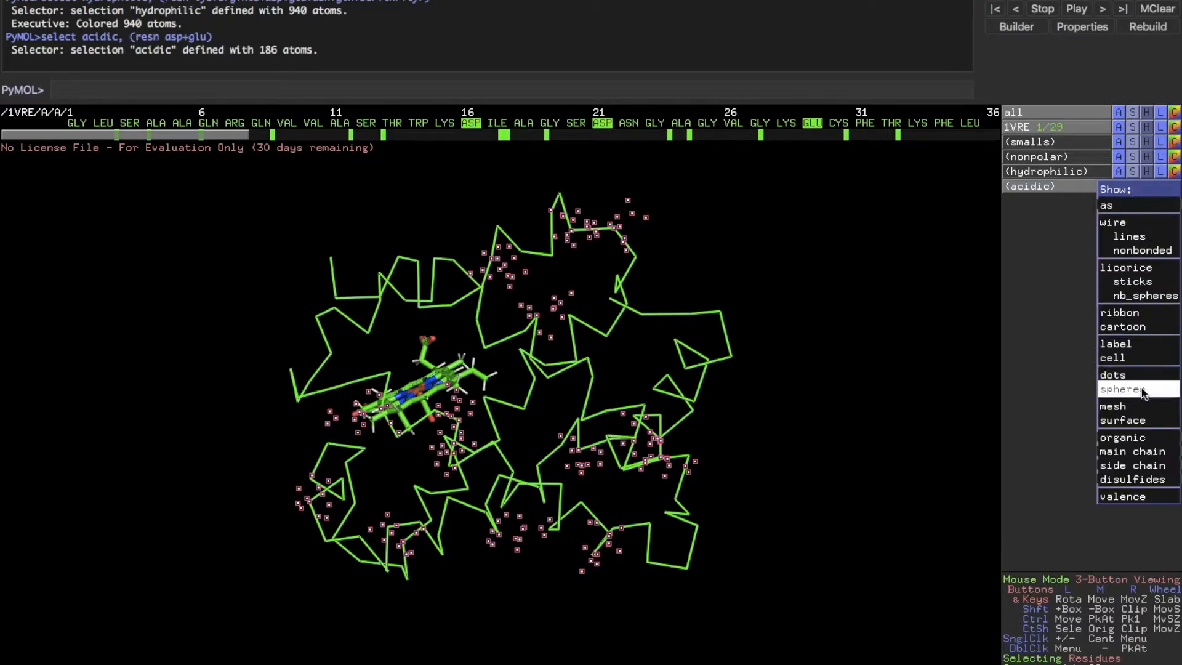
{"action": "left_click", "coordinate": [1122, 389]}
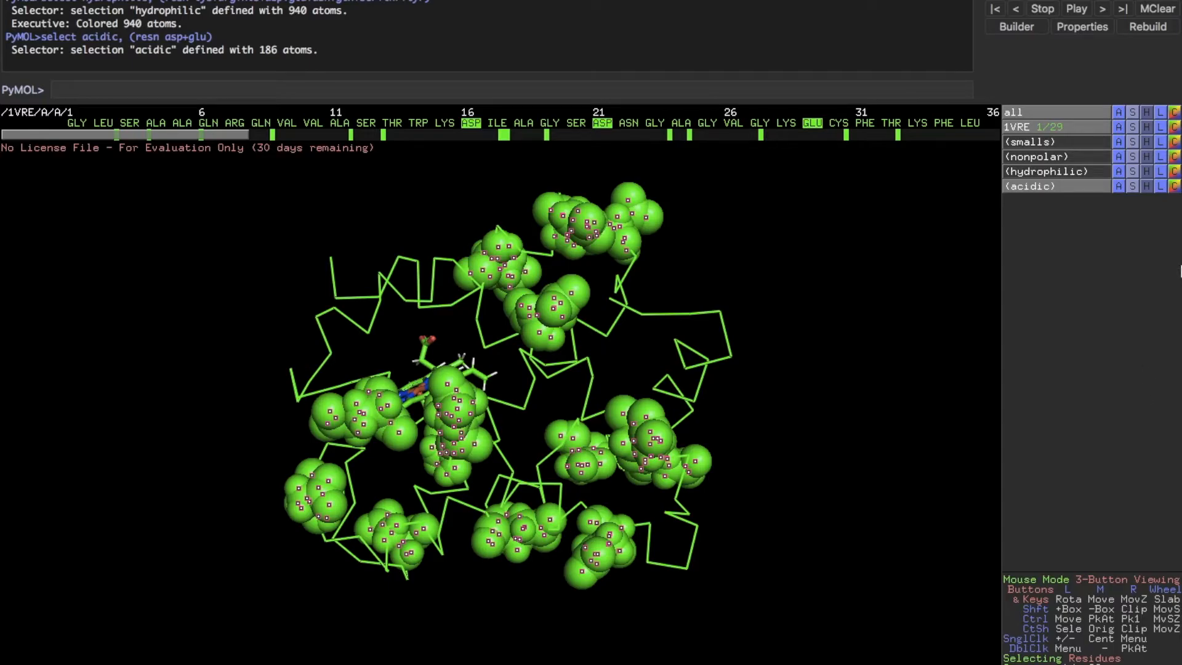
- Color the acidic spheres red, turn off their selection markers and inspect their distribution around the protein
{"action": "left_click", "coordinate": [1175, 186]}
{"action": "mouse_move", "coordinate": [1141, 296]}
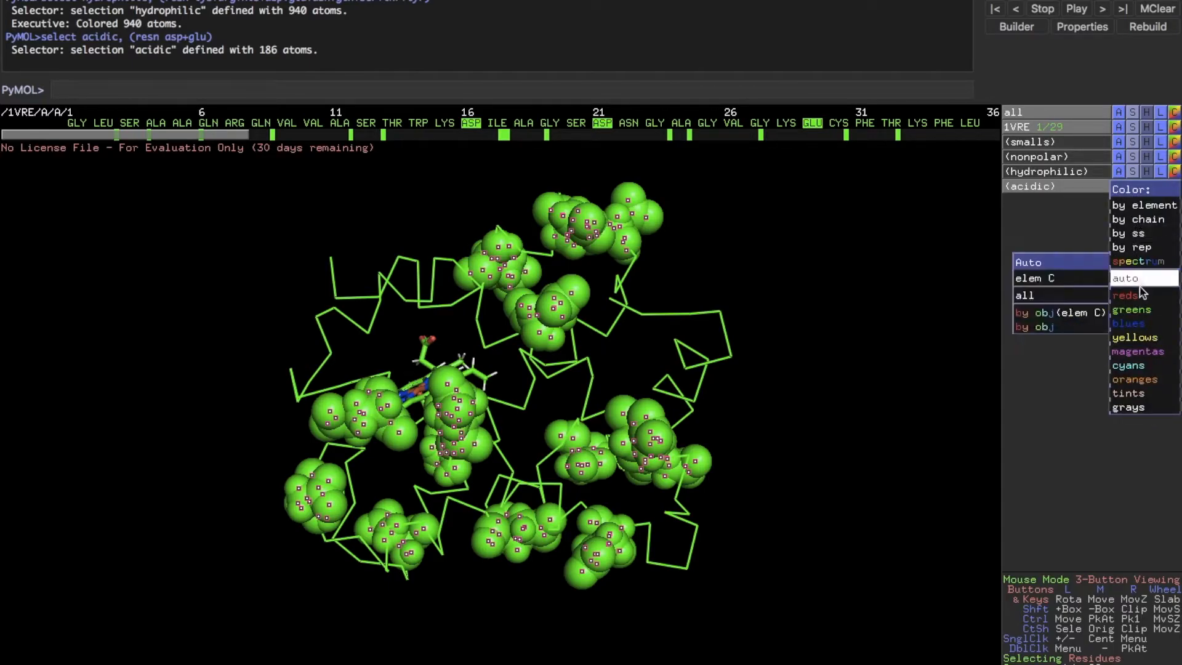
{"action": "left_click", "coordinate": [1077, 296]}
{"action": "left_click_drag", "start_coordinate": [620, 360], "coordinate": [668, 426]}
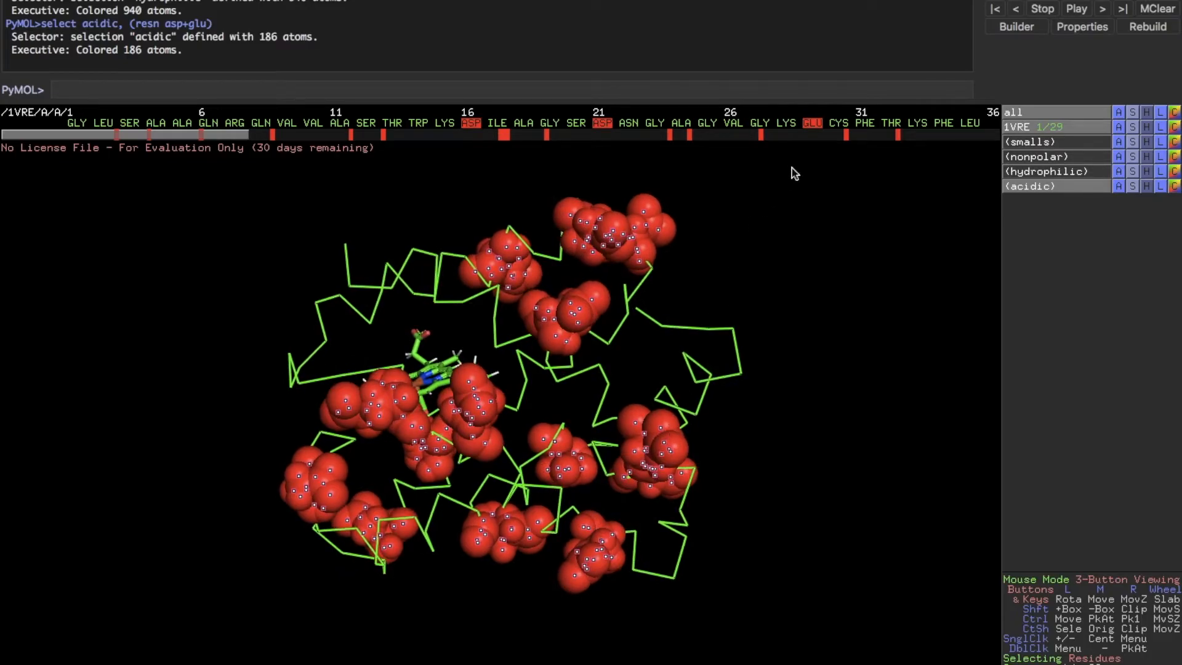
{"action": "left_click", "coordinate": [1062, 187]}
{"action": "left_click_drag", "start_coordinate": [721, 307], "coordinate": [670, 363]}
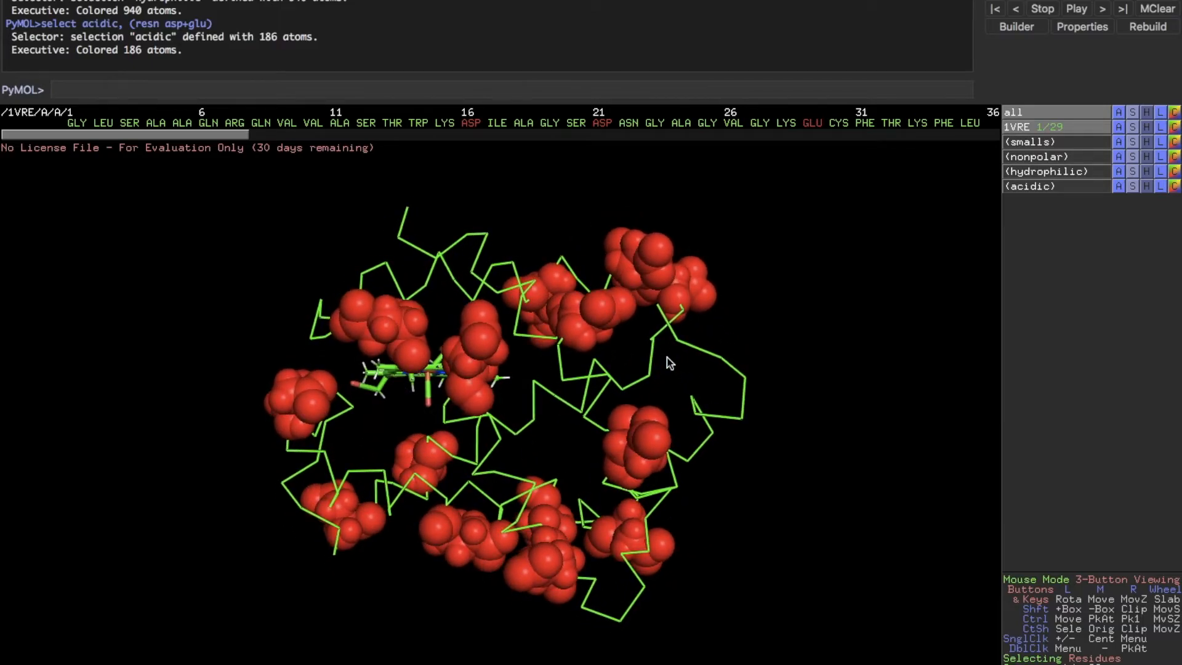
- Create a selection named basic containing all lysine, arginine and histidine residues (resn lys+arg+his)
{"action": "left_click", "coordinate": [448, 91]}
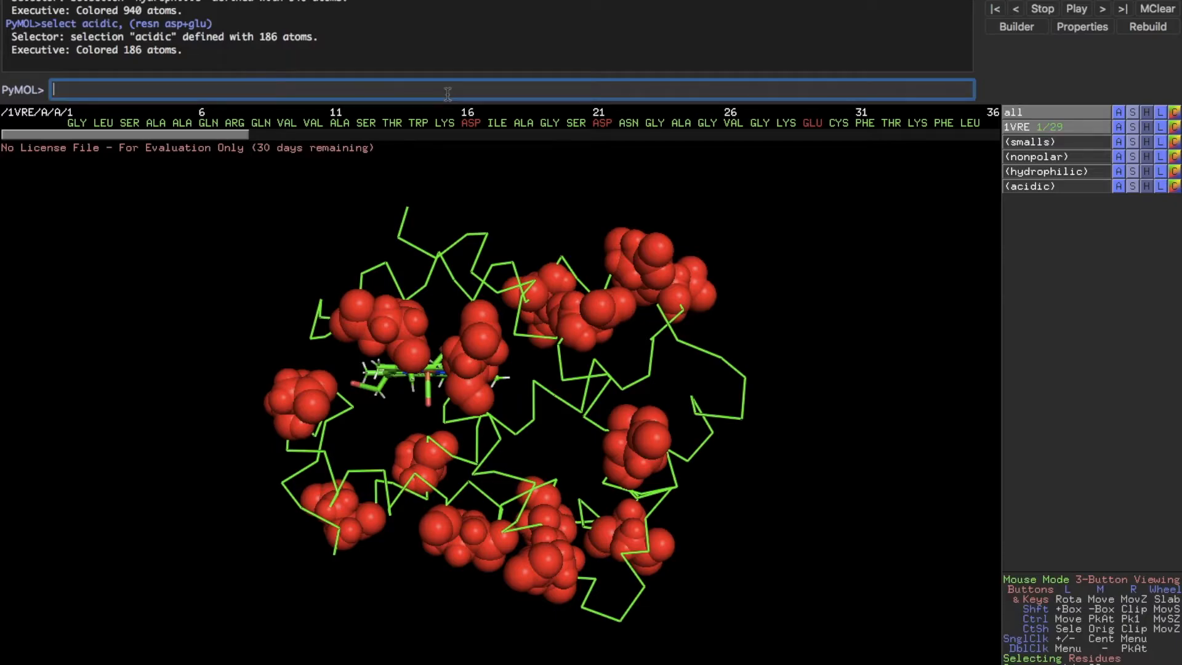
{"action": "type", "text": "select basic, (resn"}
{"action": "type", "text": "ly"}
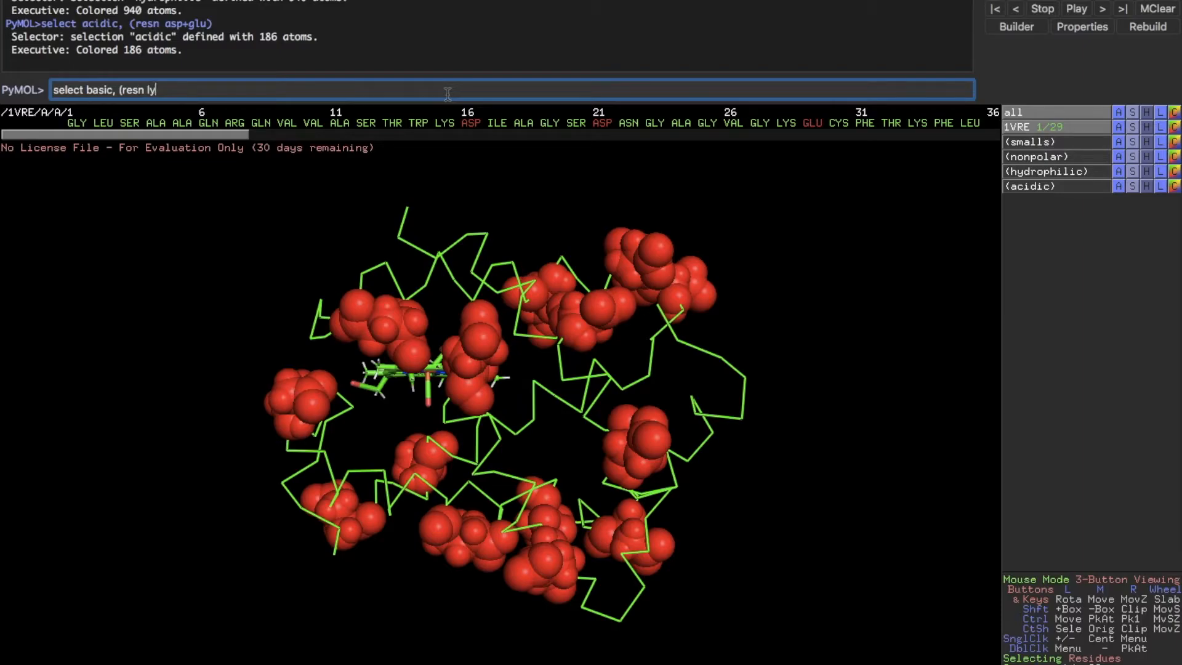
{"action": "type", "text": "s+arg+his"}
{"action": "key", "text": "Return"}
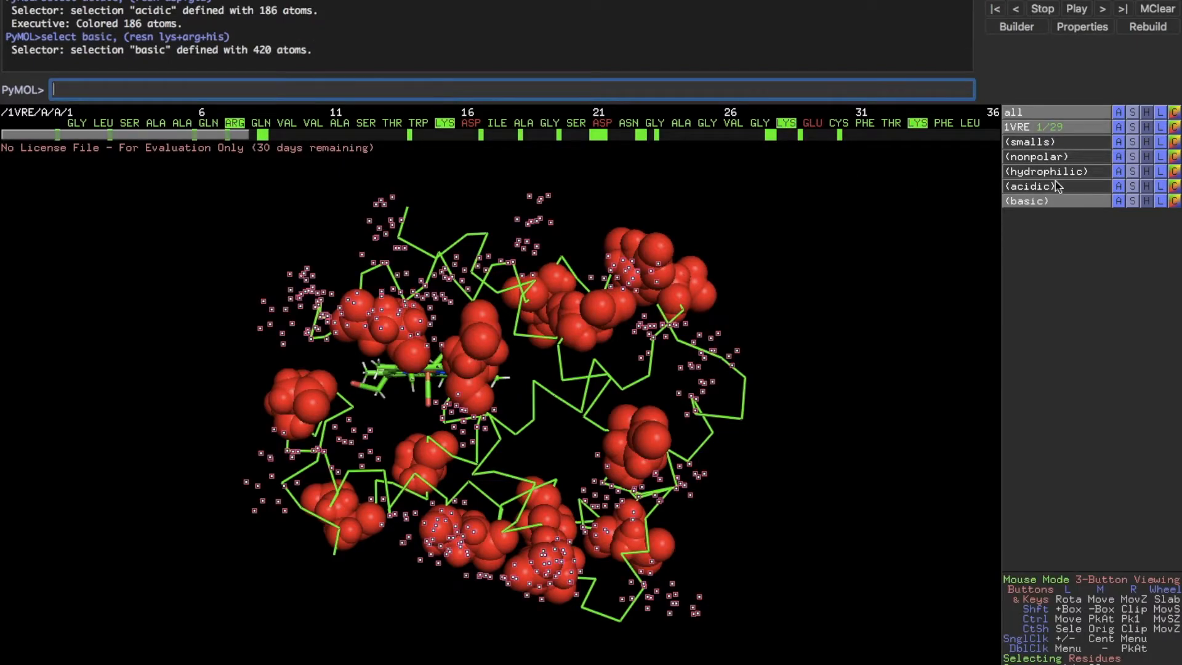
- Show the basic selection as spheres, color it blue and turn off its selection markers
{"action": "left_click", "coordinate": [1132, 201]}
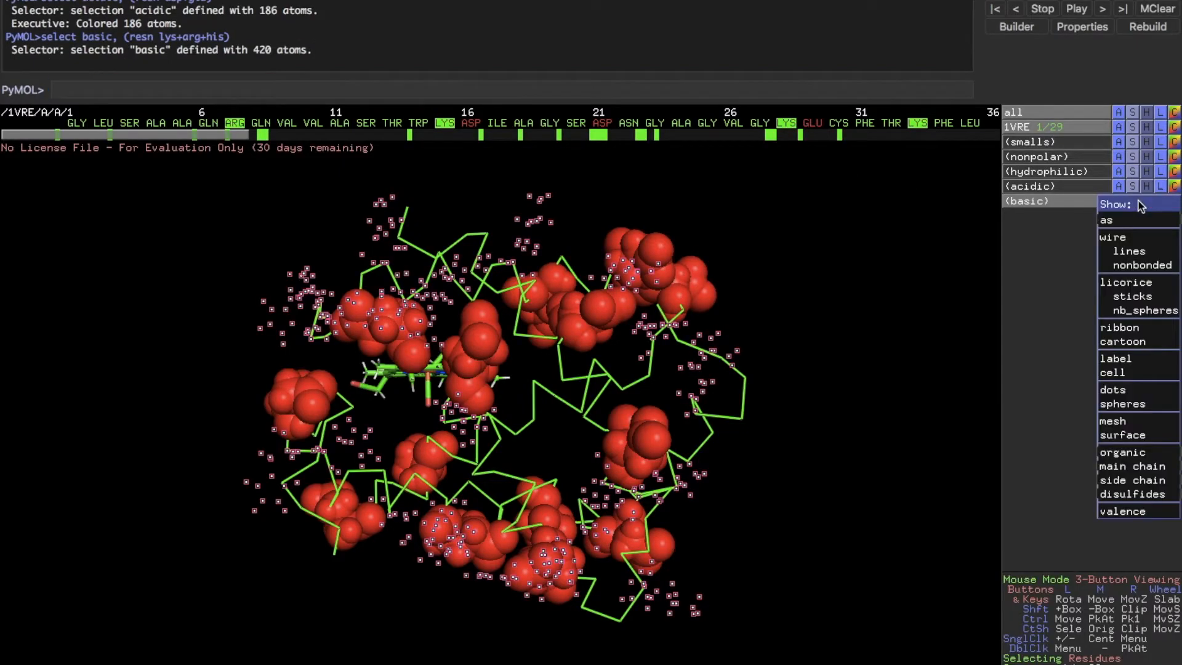
{"action": "left_click", "coordinate": [1137, 412]}
{"action": "left_click", "coordinate": [1174, 201]}
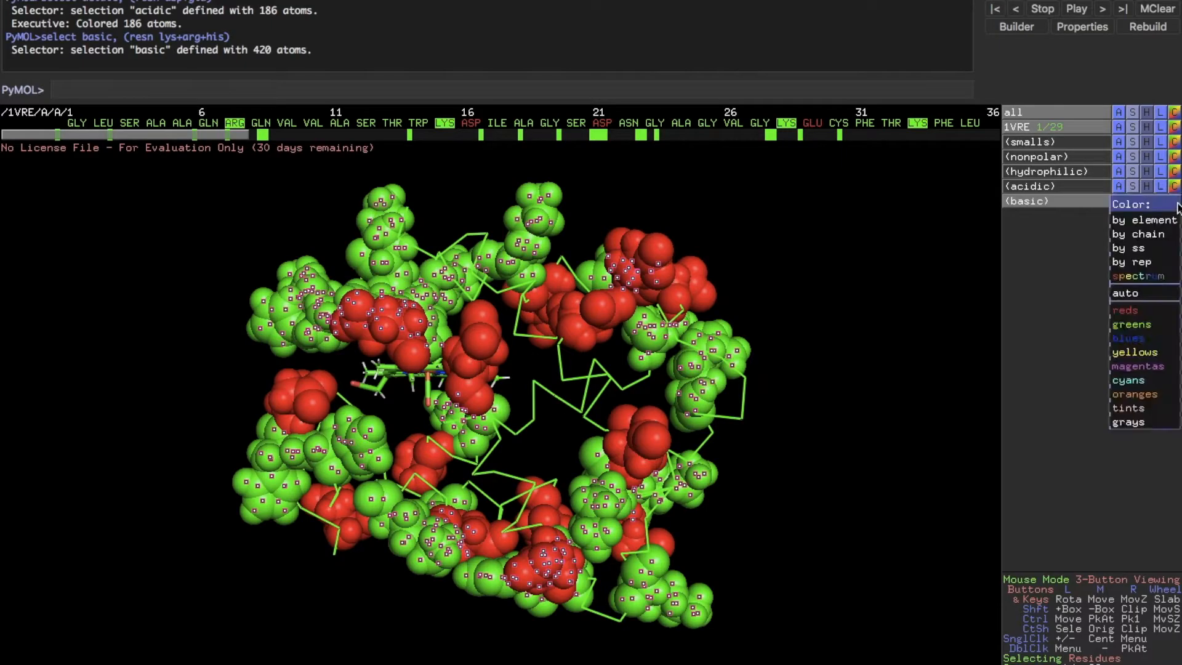
{"action": "mouse_move", "coordinate": [1154, 346]}
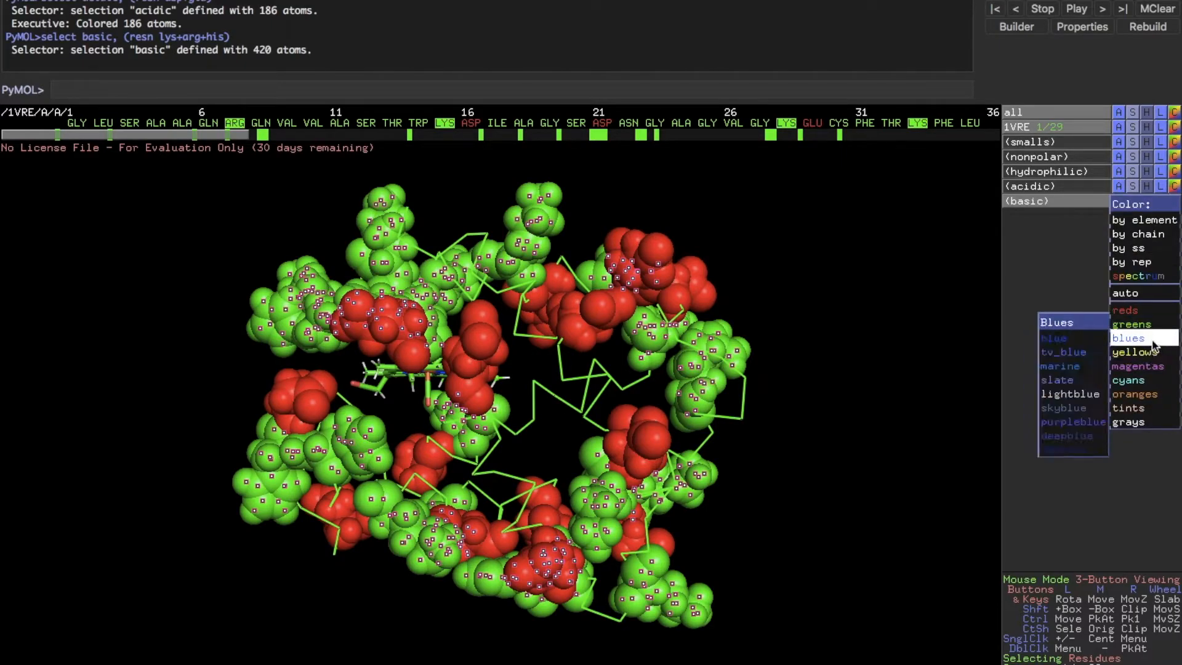
{"action": "left_click", "coordinate": [1092, 336]}
{"action": "left_click_drag", "start_coordinate": [530, 357], "coordinate": [408, 343]}
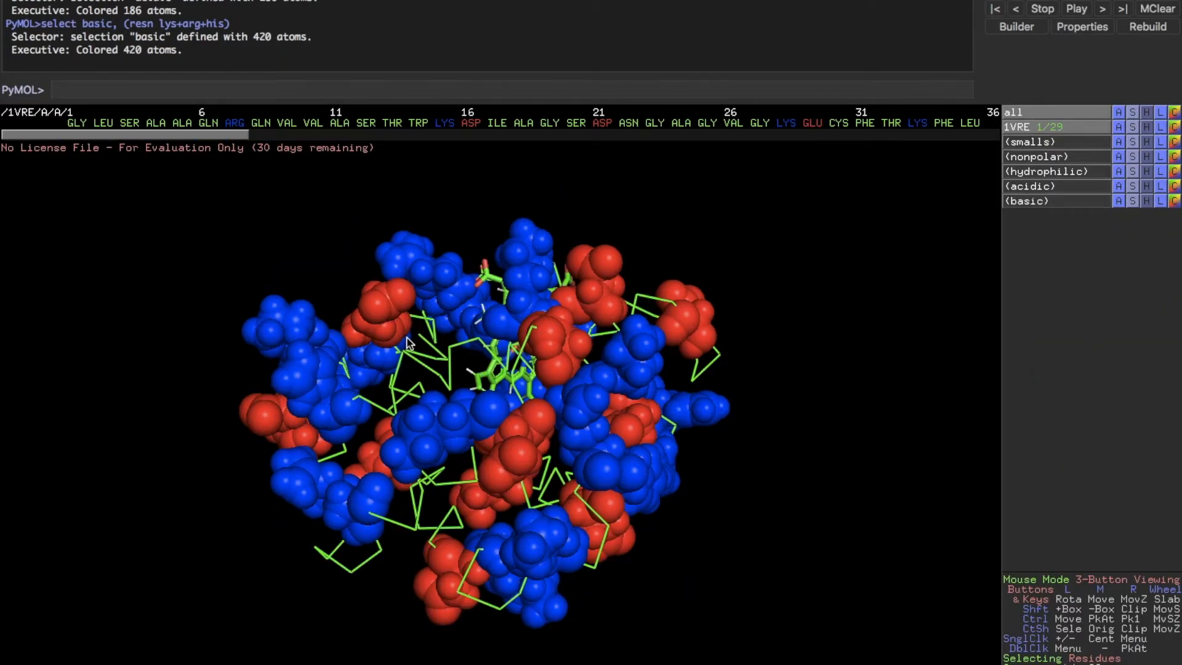
- Pick aspartate 128 among the red spheres next to blue ones and locate it in the sequence
{"action": "left_click_drag", "start_coordinate": [322, 312], "coordinate": [726, 249]}
{"action": "scroll", "coordinate": [667, 377], "scroll_direction": "up", "scroll_amount": 5}
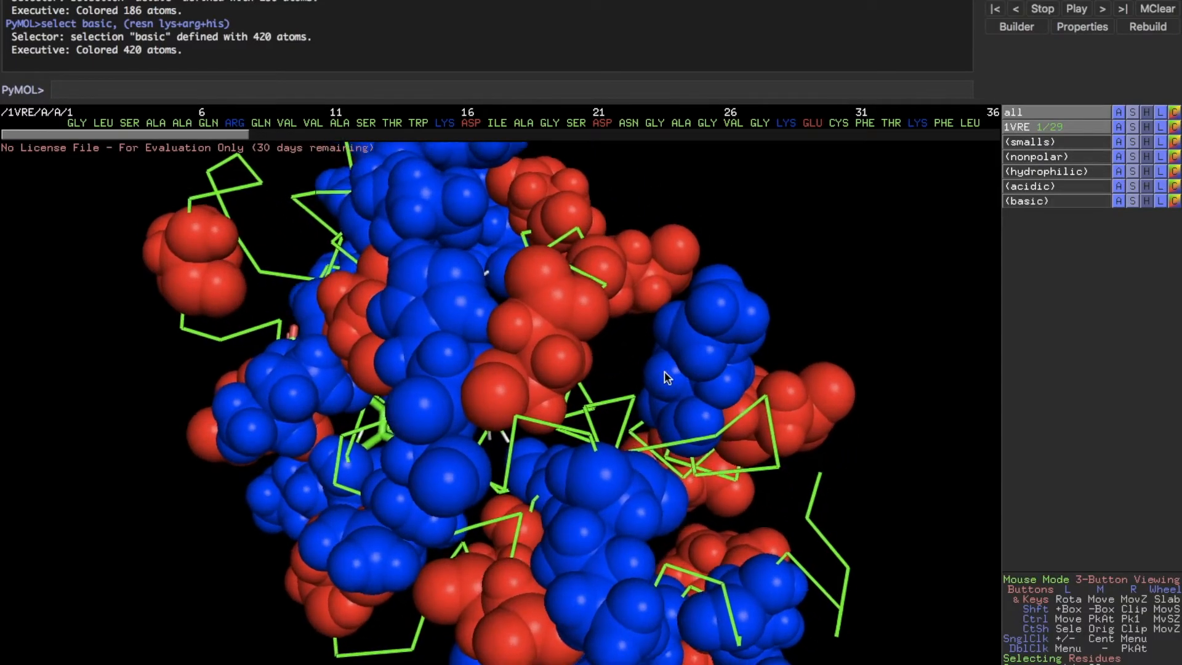
{"action": "left_click_drag", "start_coordinate": [736, 383], "coordinate": [415, 325]}
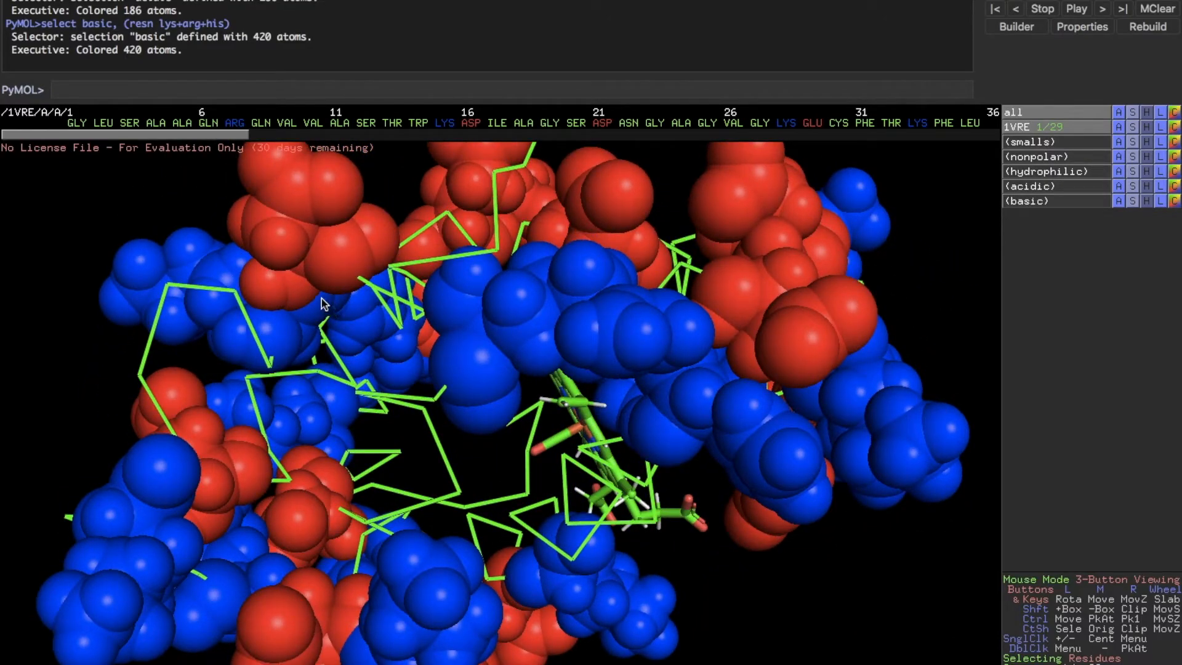
{"action": "middle_click_drag", "start_coordinate": [321, 297], "coordinate": [491, 390]}
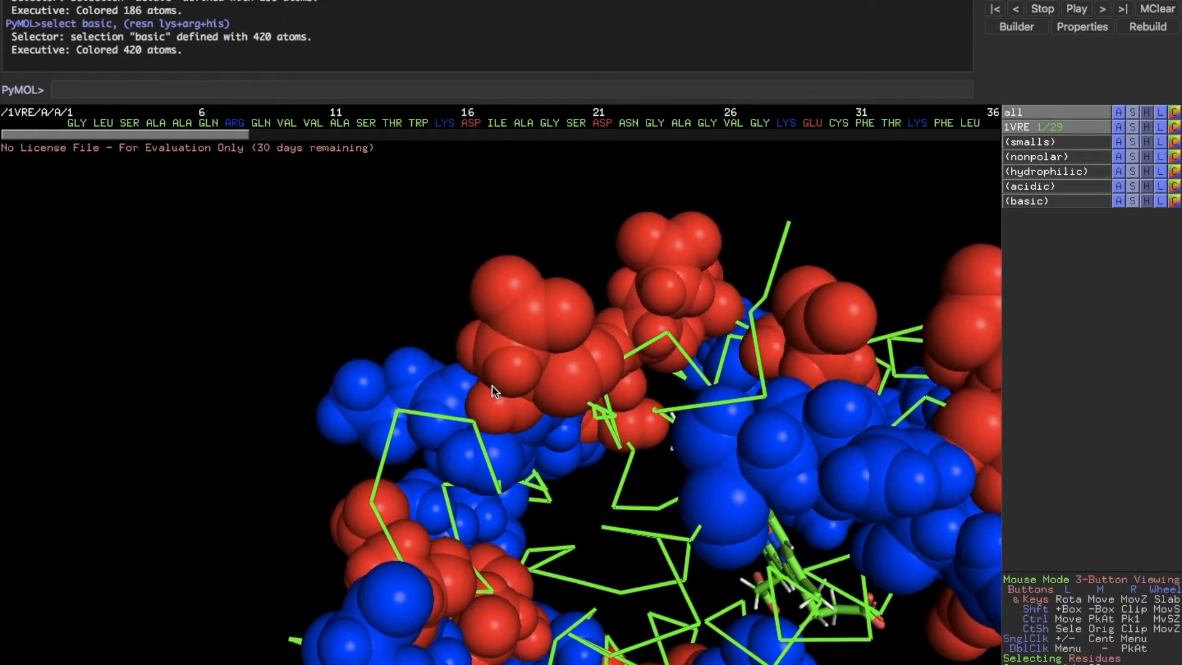
{"action": "left_click", "coordinate": [524, 346]}
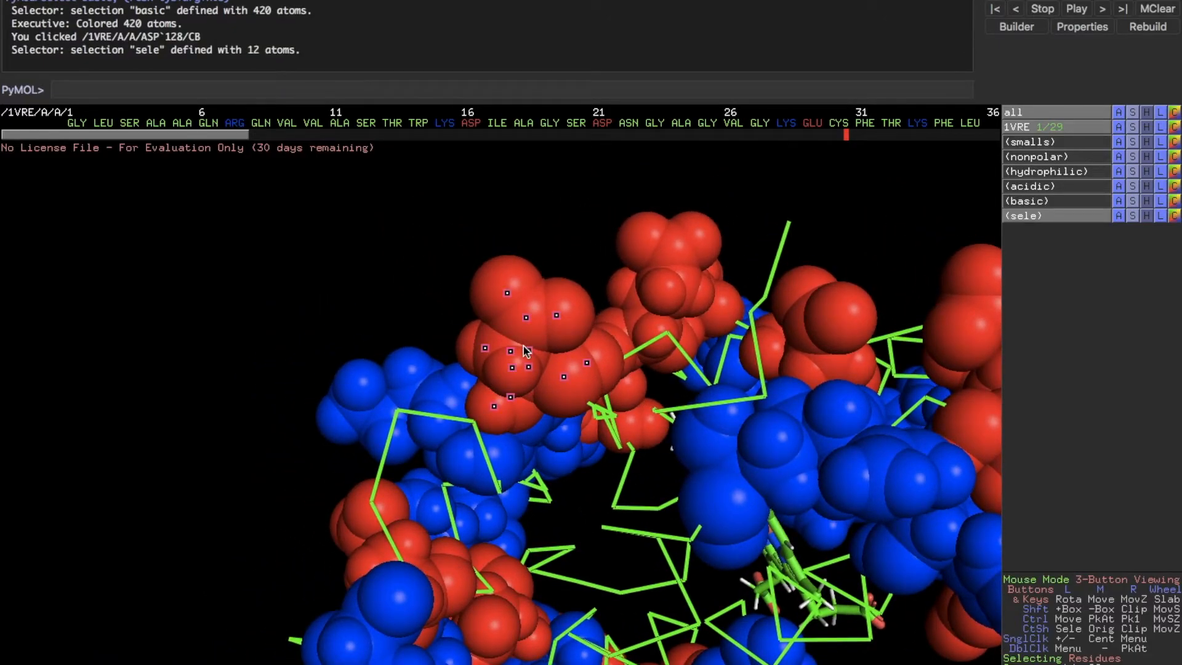
{"action": "left_click_drag", "start_coordinate": [158, 134], "coordinate": [826, 179]}
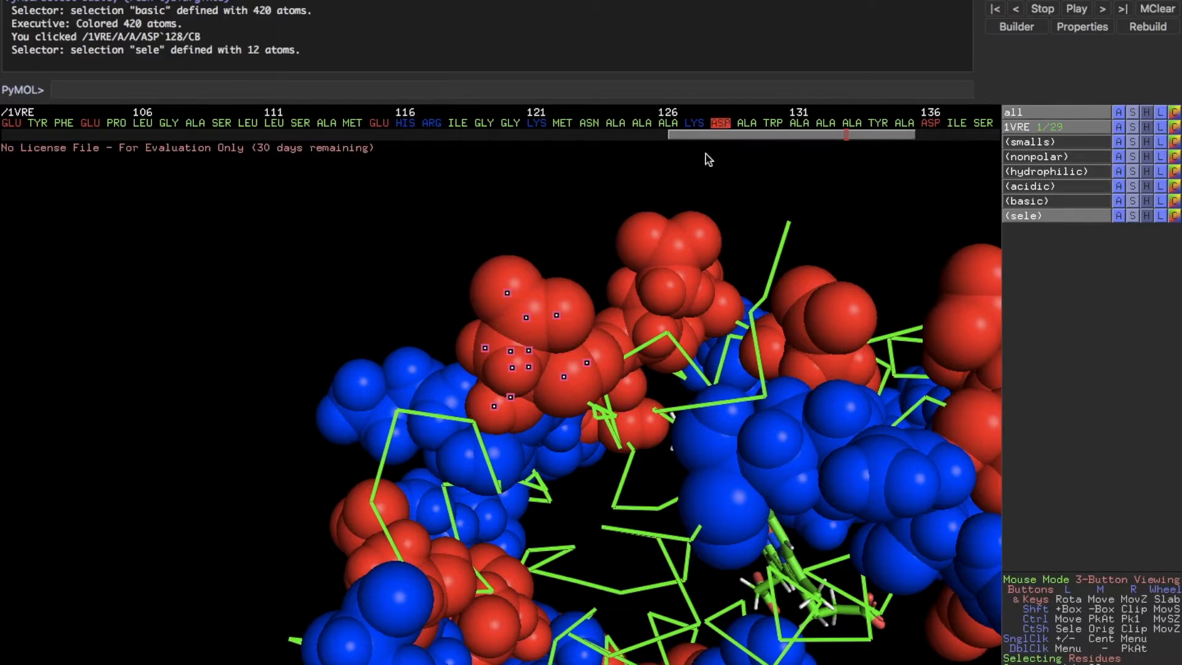
- Add the adjacent blue lysine 127 to the picked residues and compare its sequence position with aspartate 128
{"action": "left_click_drag", "start_coordinate": [450, 425], "coordinate": [508, 432]}
{"action": "left_click", "coordinate": [591, 443]}
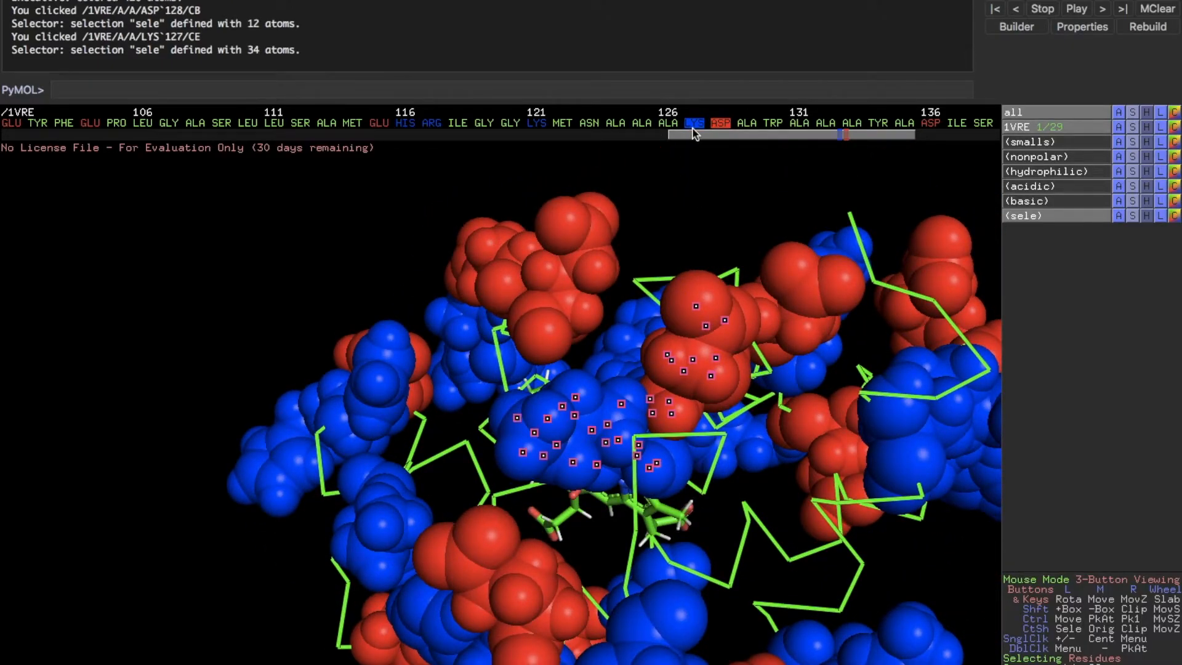
{"action": "left_click_drag", "start_coordinate": [698, 138], "coordinate": [694, 138]}
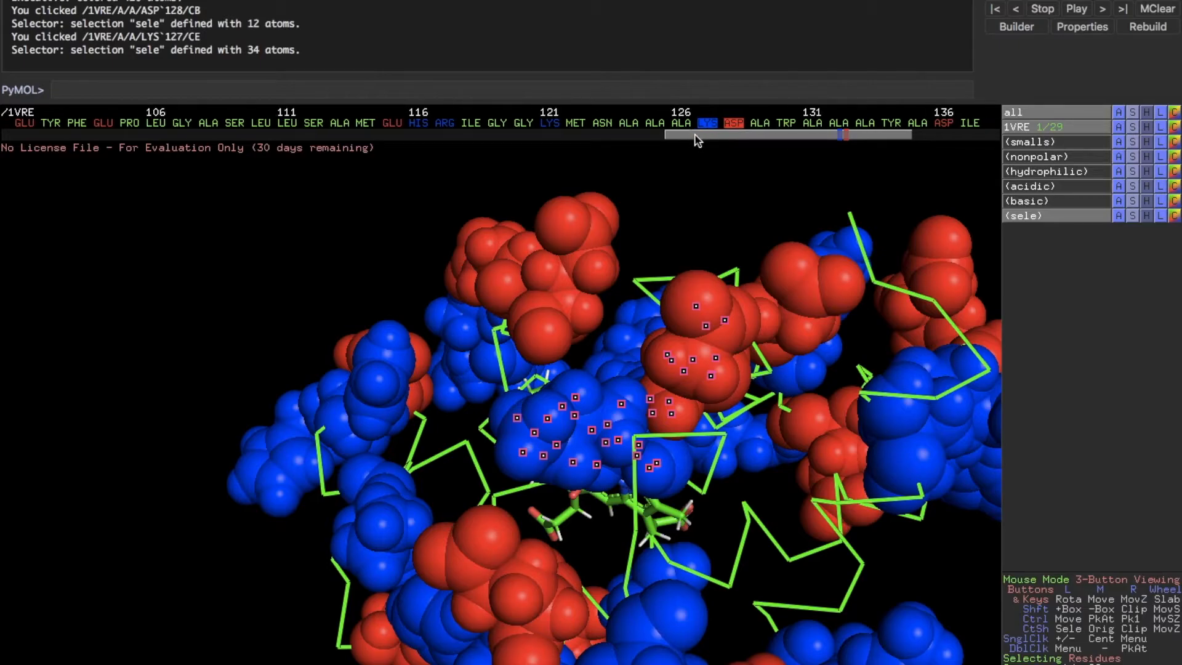
- Clear the picked residues and select only the neighboring aspartate 21 and arginine 117
{"action": "left_click_drag", "start_coordinate": [624, 392], "coordinate": [619, 239]}
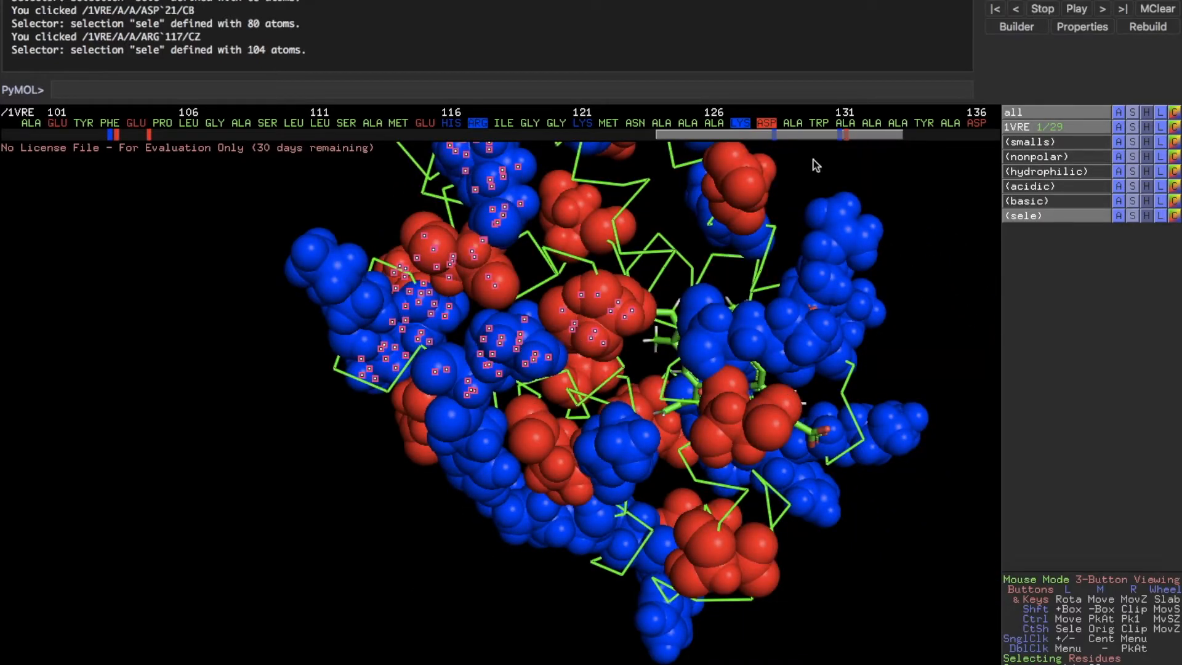
{"action": "left_click", "coordinate": [1021, 216]}
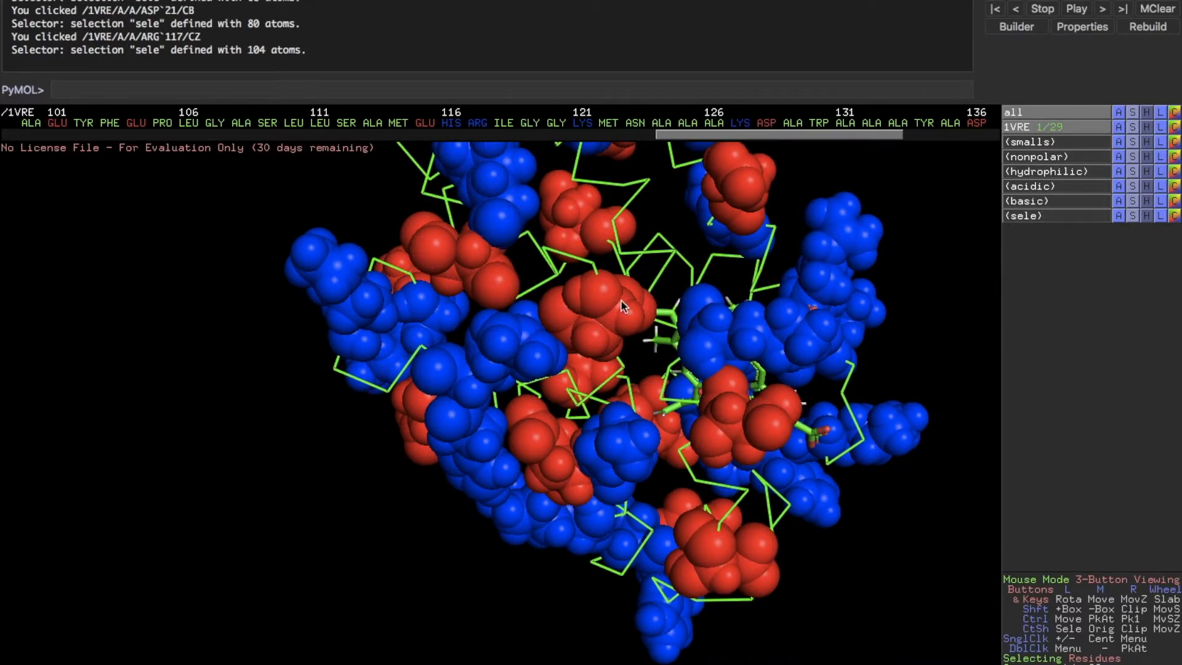
{"action": "left_click", "coordinate": [587, 325]}
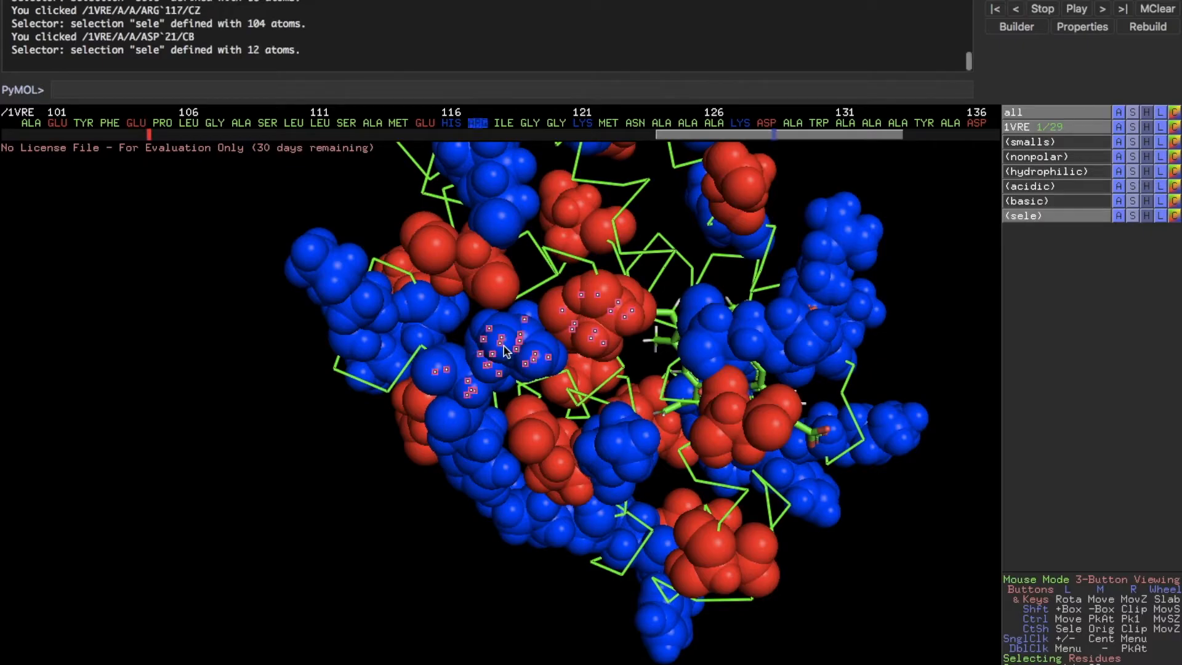
{"action": "left_click", "coordinate": [504, 346]}
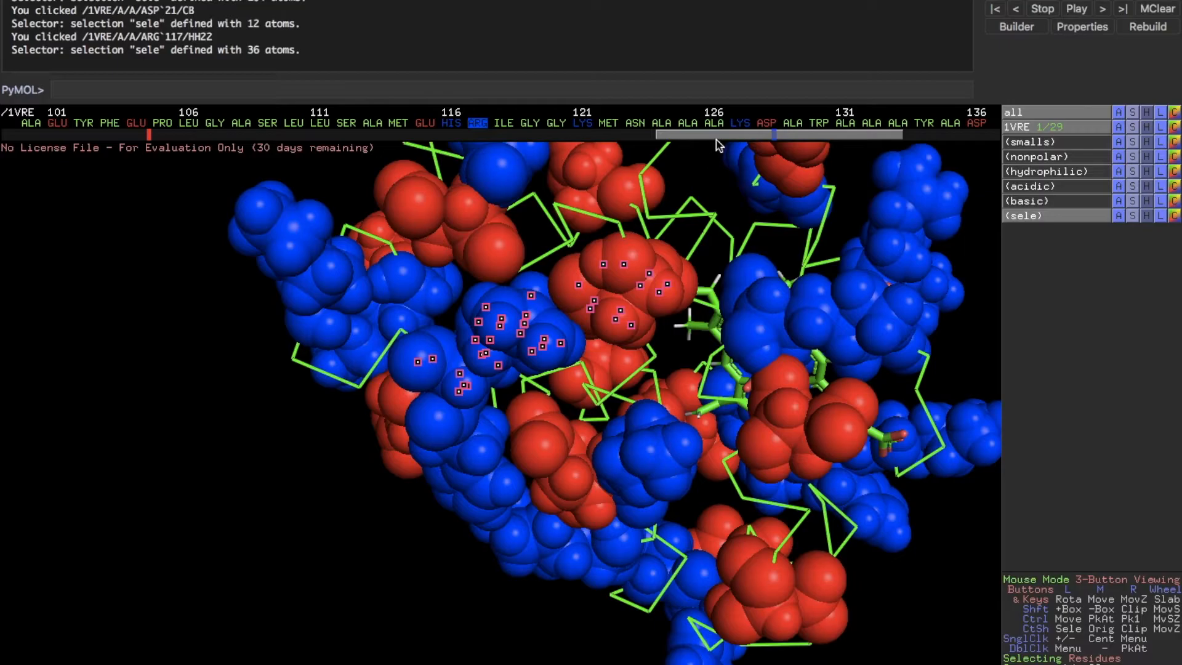
- Locate arginine 117 and aspartate 21 in the sequence, then turn off the markers and return to the whole protein
{"action": "left_click_drag", "start_coordinate": [719, 146], "coordinate": [679, 145]}
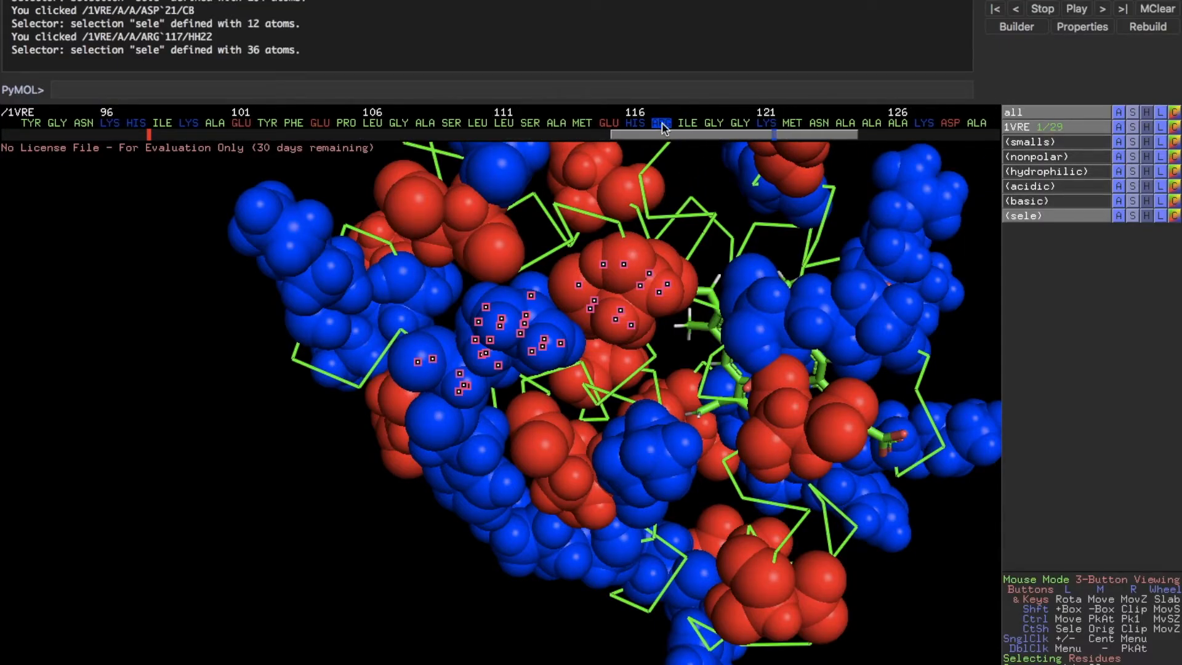
{"action": "left_click_drag", "start_coordinate": [664, 142], "coordinate": [171, 150]}
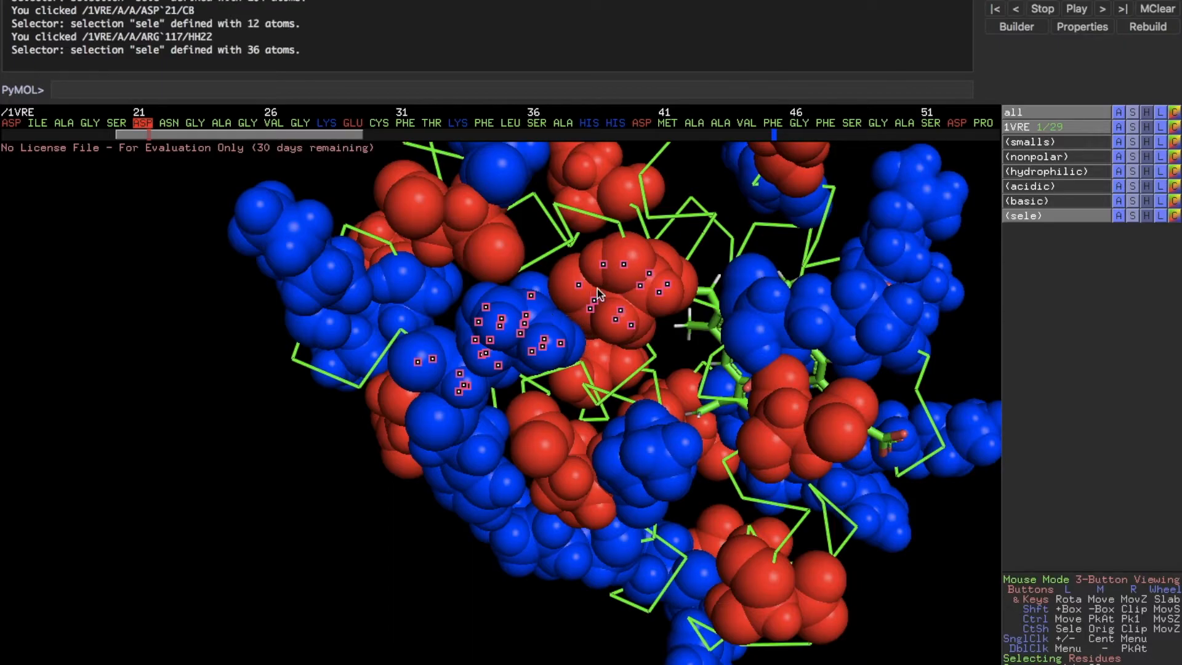
{"action": "scroll", "coordinate": [597, 288], "scroll_direction": "down", "scroll_amount": 5}
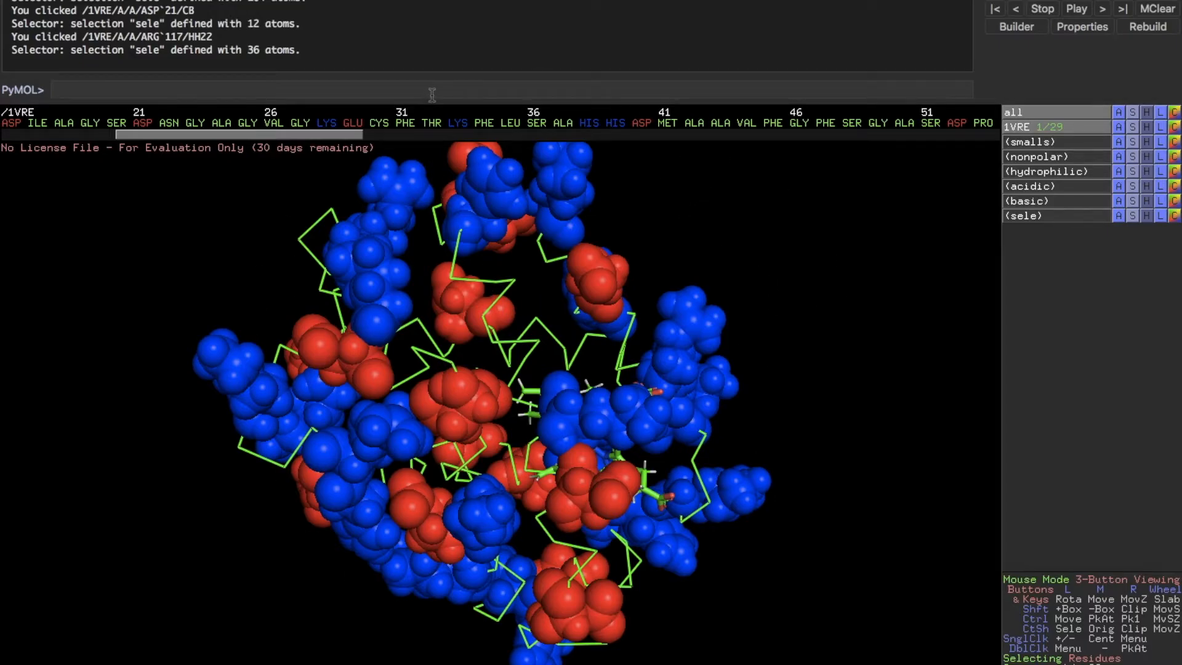
- Delete all objects and selections and fetch the structure 2HHB
{"action": "left_click", "coordinate": [315, 91]}
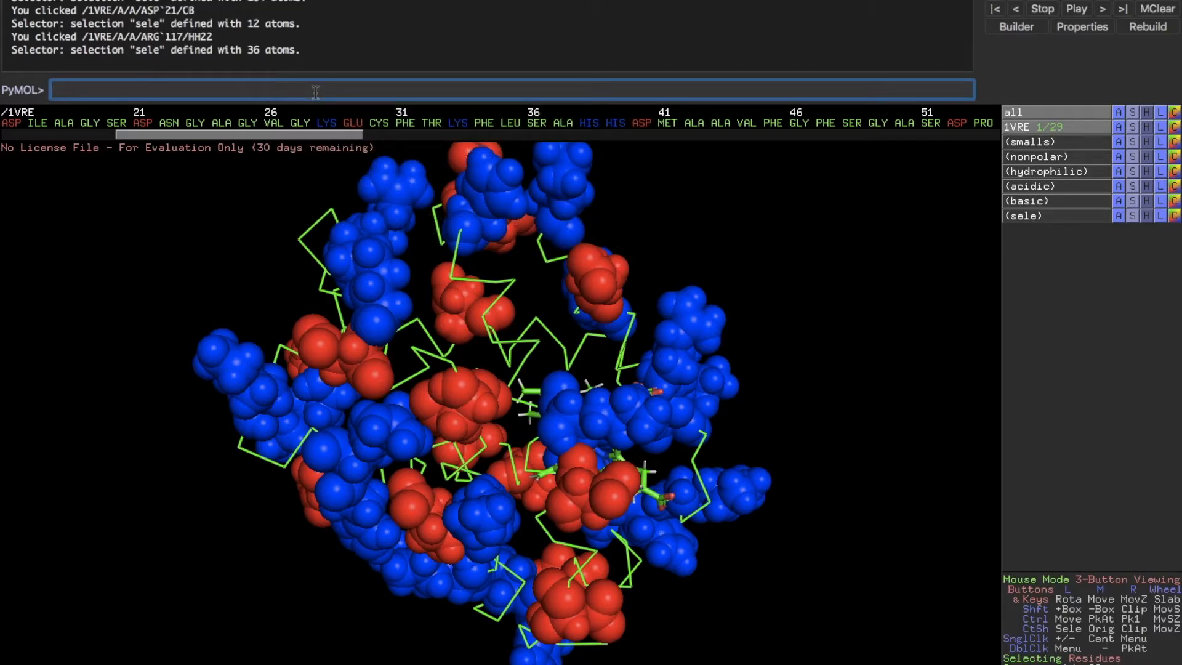
{"action": "type", "text": "delete all"}
{"action": "key", "text": "Return"}
{"action": "type", "text": "fetch "}
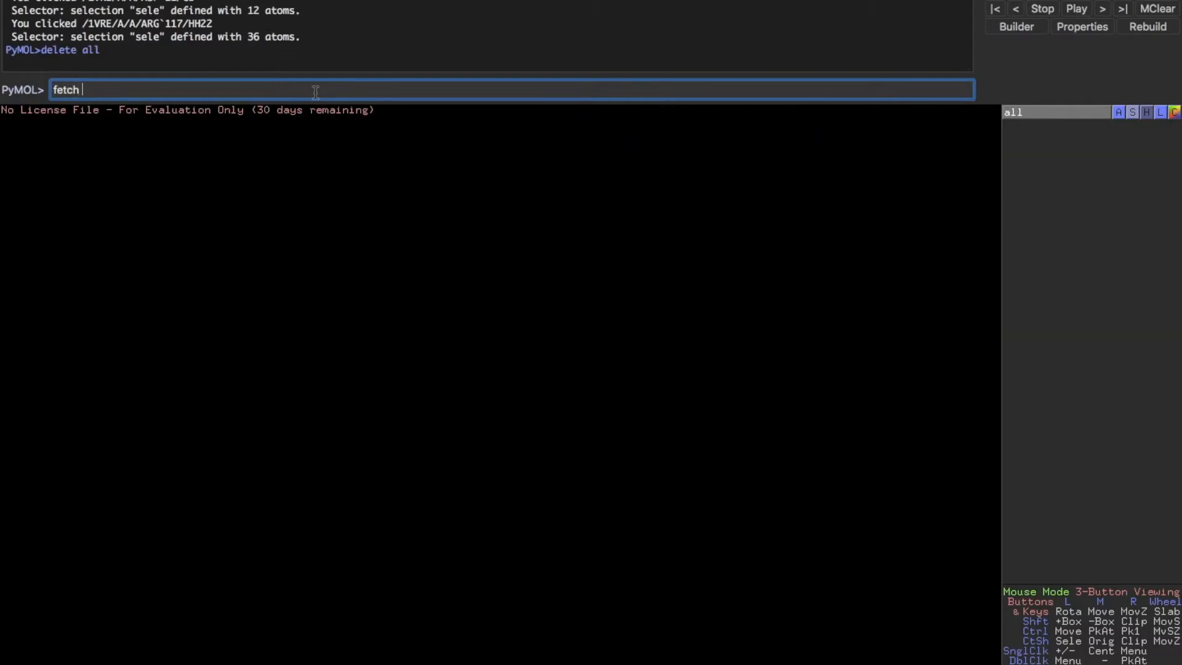
{"action": "type", "text": "2HHB"}
{"action": "key", "text": "Return"}
- Apply the simple preset to the 2HHB hemoglobin structure
{"action": "left_click_drag", "start_coordinate": [706, 259], "coordinate": [733, 586]}
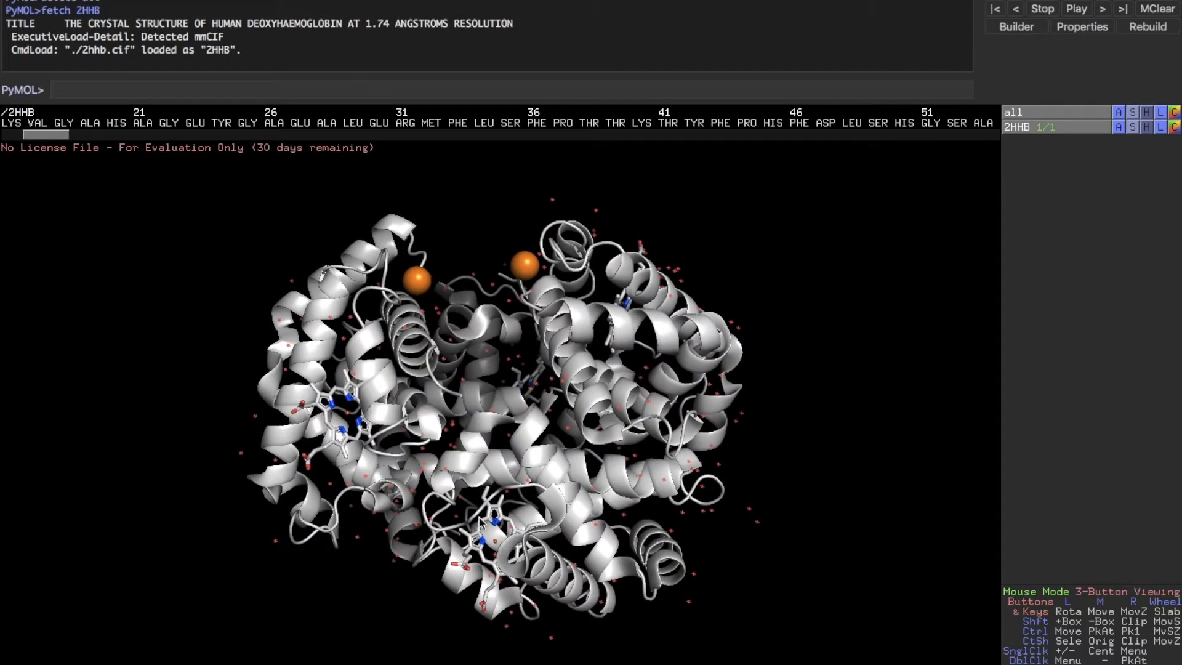
{"action": "left_click_drag", "start_coordinate": [618, 404], "coordinate": [434, 419]}
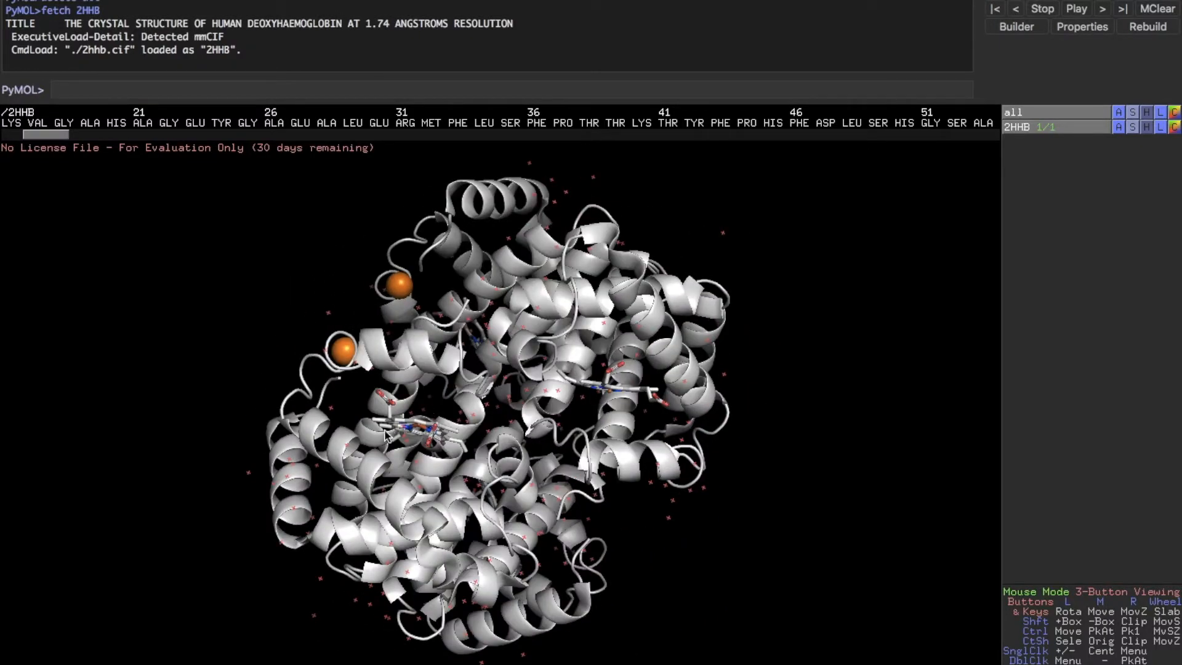
{"action": "left_click_drag", "start_coordinate": [610, 405], "coordinate": [447, 525]}
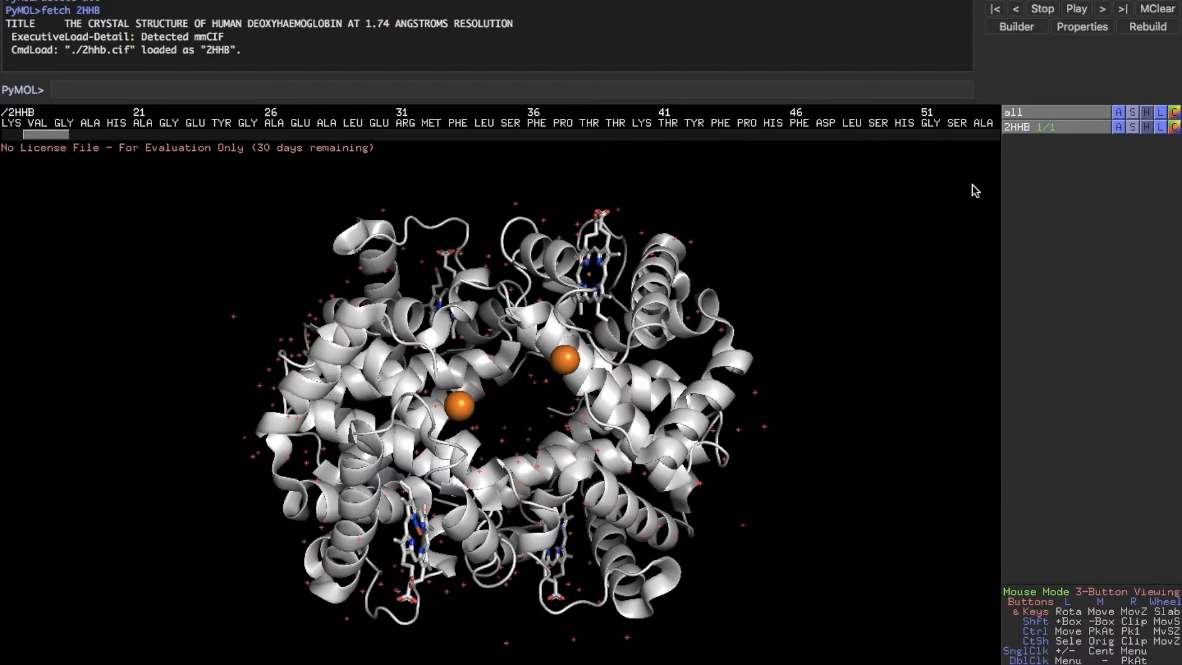
{"action": "left_click", "coordinate": [1119, 128]}
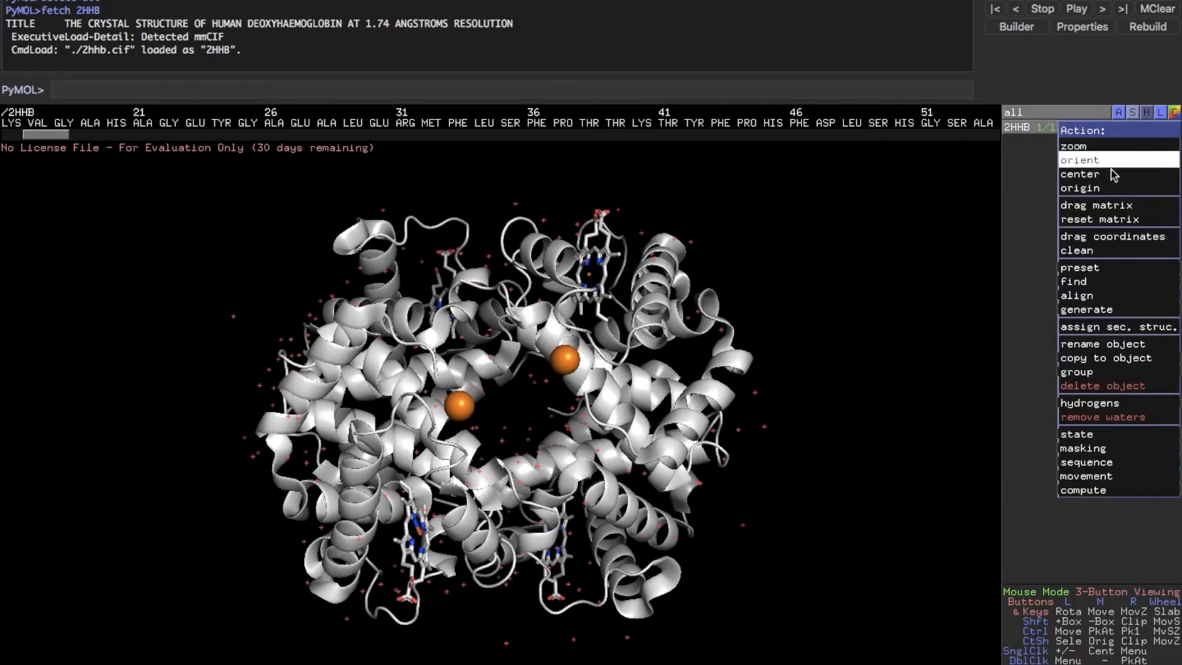
{"action": "mouse_move", "coordinate": [1102, 269]}
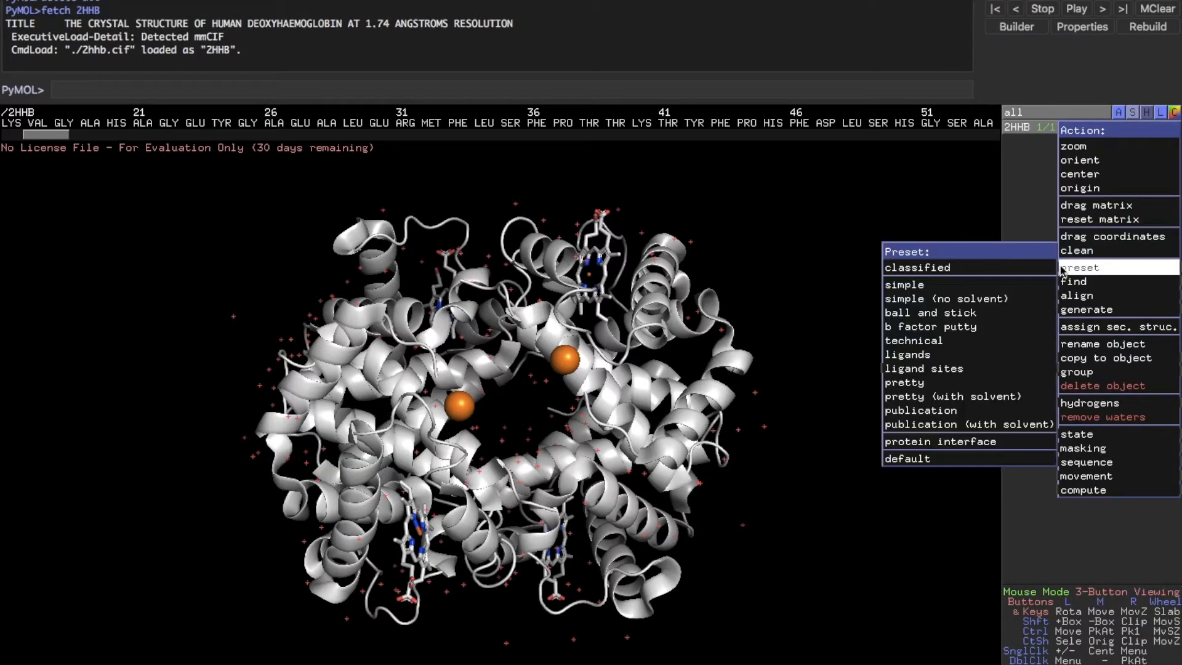
{"action": "left_click", "coordinate": [980, 284]}
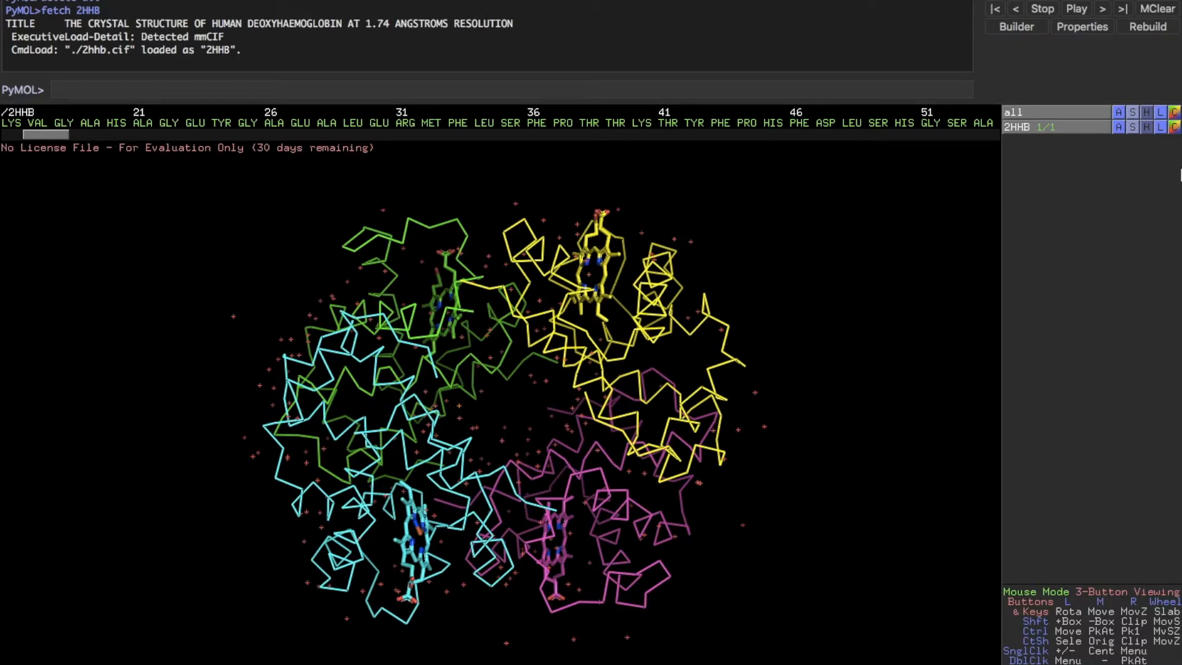
- Color the whole 2HHB structure by chain, including its heme groups and waters
{"action": "left_click", "coordinate": [1174, 128]}
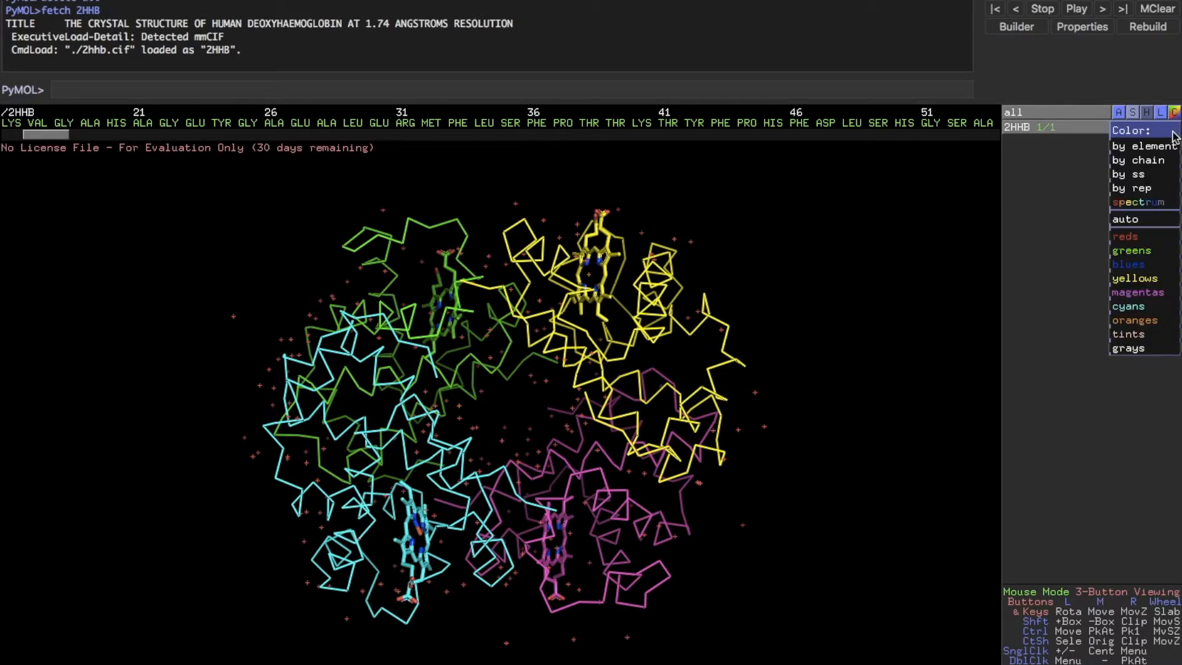
{"action": "mouse_move", "coordinate": [1158, 165]}
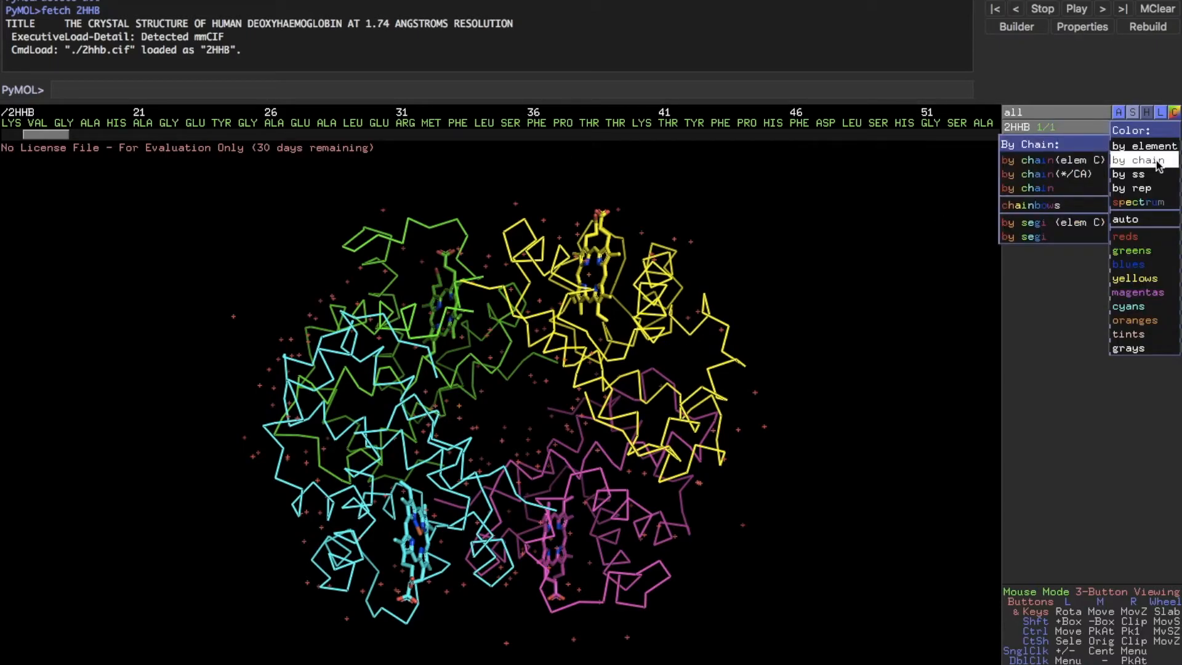
{"action": "left_click", "coordinate": [1081, 190]}
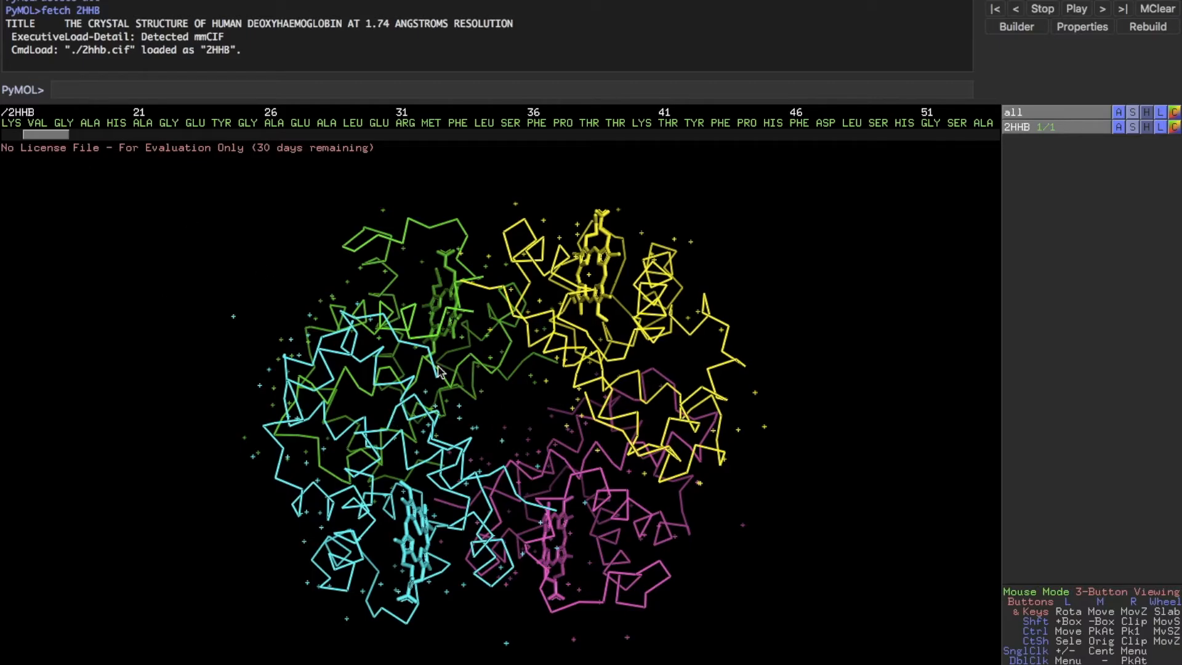
- Go through the 2HHB sequence from chain A to chain C, with the first six residues of chain C selected
{"action": "left_click_drag", "start_coordinate": [256, 150], "coordinate": [11, 187]}
{"action": "left_click_drag", "start_coordinate": [71, 126], "coordinate": [205, 125]}
{"action": "left_click_drag", "start_coordinate": [32, 134], "coordinate": [203, 146]}
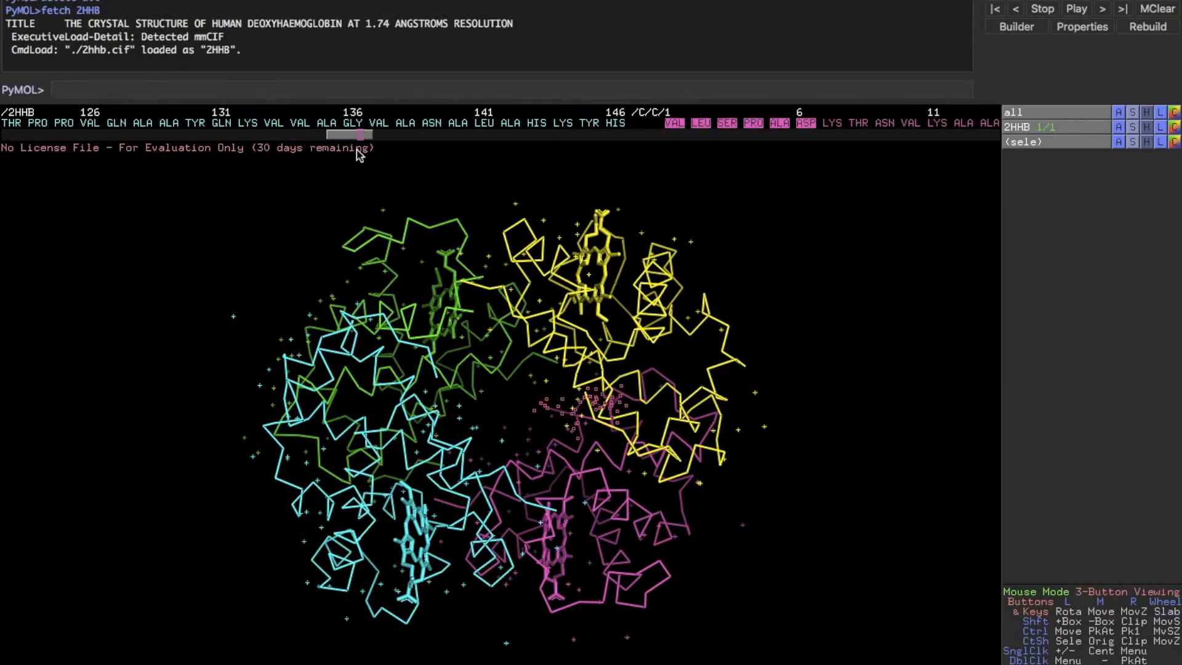
- Compare the opening residues of chains B and D with the first six of chain D selected, and turn off the selection markers
{"action": "left_click_drag", "start_coordinate": [356, 150], "coordinate": [531, 149]}
{"action": "left_click", "coordinate": [1013, 143]}
{"action": "left_click", "coordinate": [412, 123]}
{"action": "left_click_drag", "start_coordinate": [418, 127], "coordinate": [199, 166]}
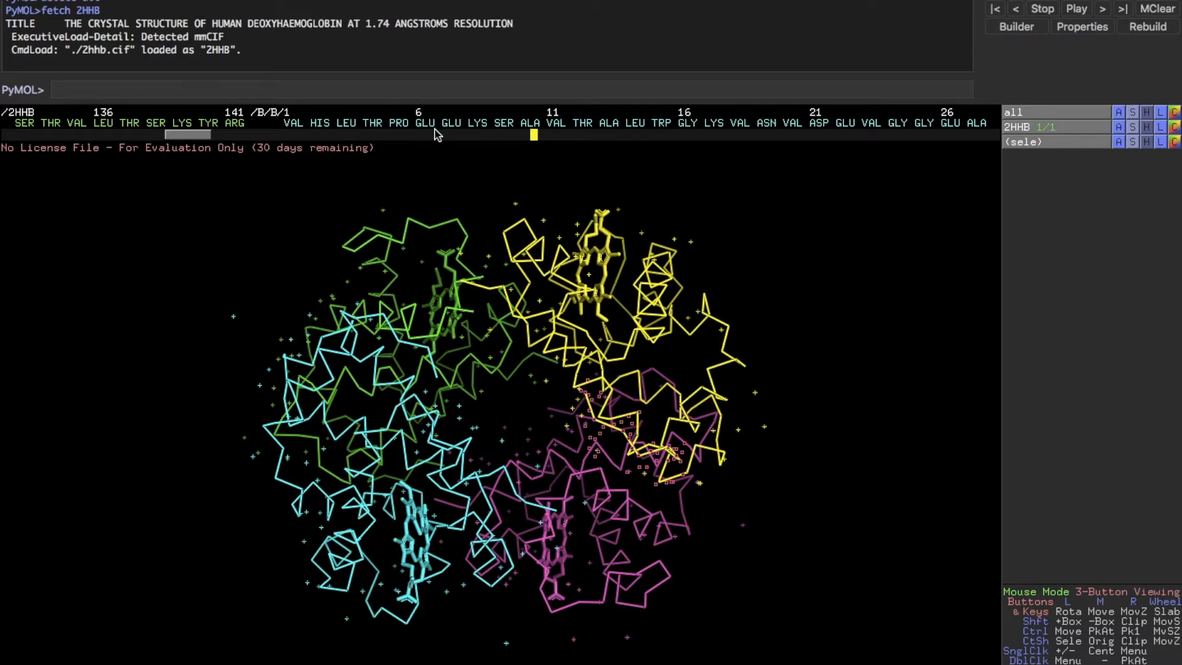
{"action": "left_click_drag", "start_coordinate": [192, 137], "coordinate": [544, 173]}
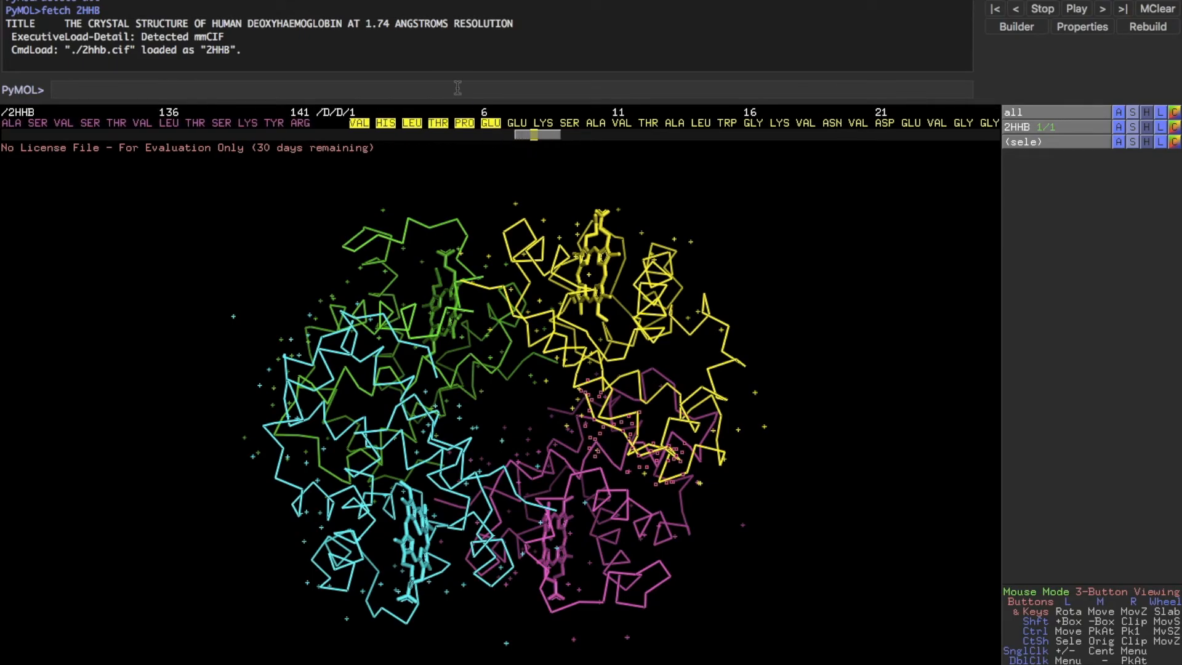
{"action": "left_click", "coordinate": [1043, 143]}
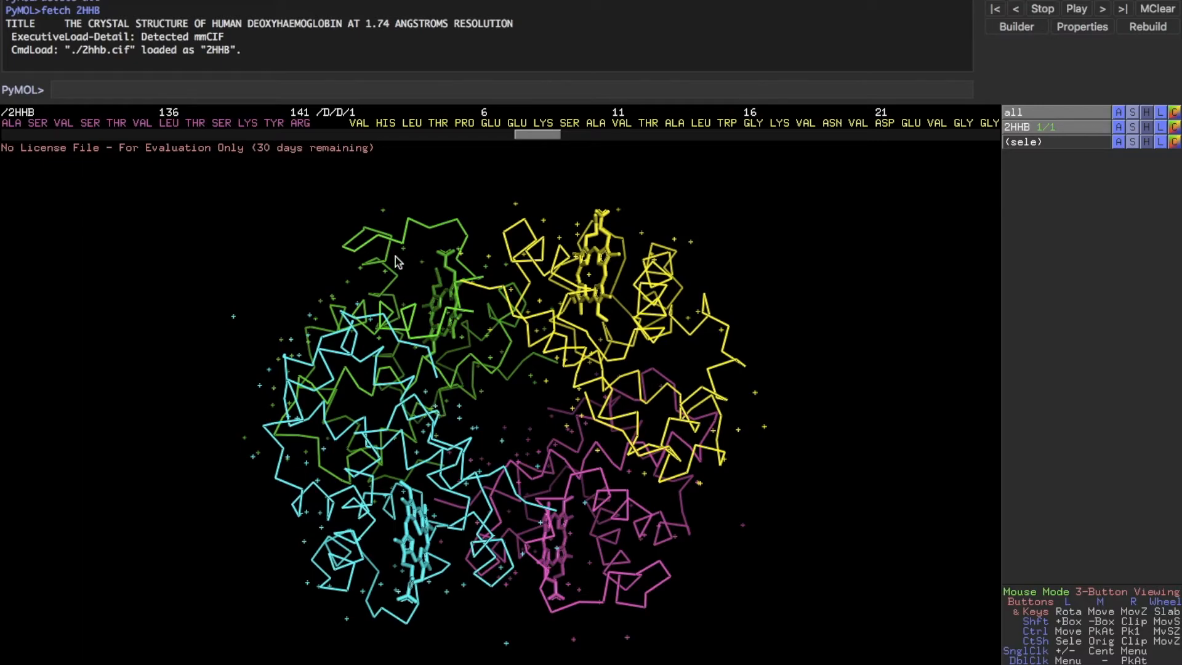
- Delete all objects and selections and fetch the structure 7AHL
{"action": "left_click", "coordinate": [408, 84]}
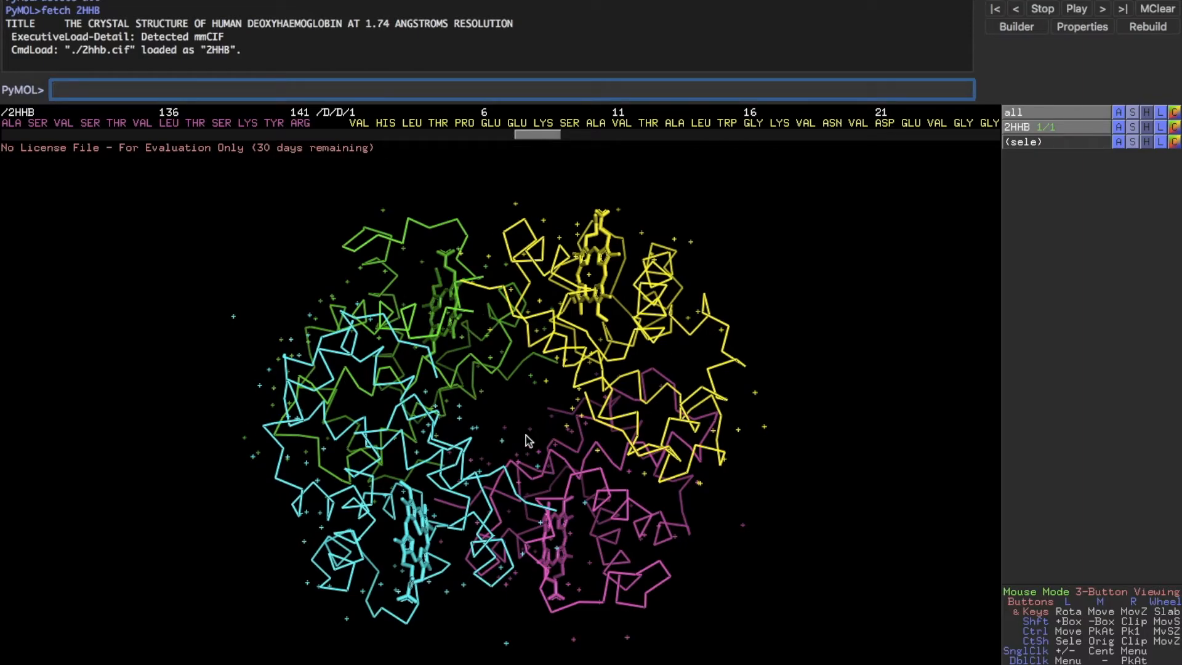
{"action": "left_click_drag", "start_coordinate": [523, 413], "coordinate": [517, 472]}
{"action": "left_click", "coordinate": [431, 93]}
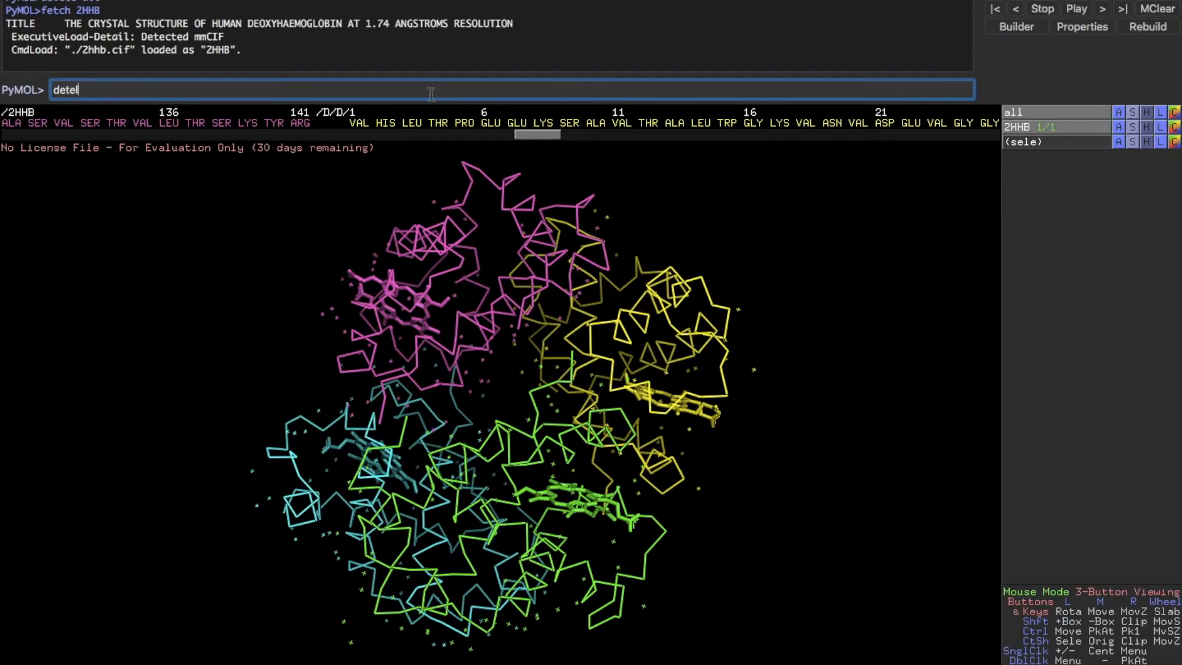
{"action": "type", "text": "delete all"}
{"action": "key", "text": "Return"}
{"action": "type", "text": "fetch 7AHL"}
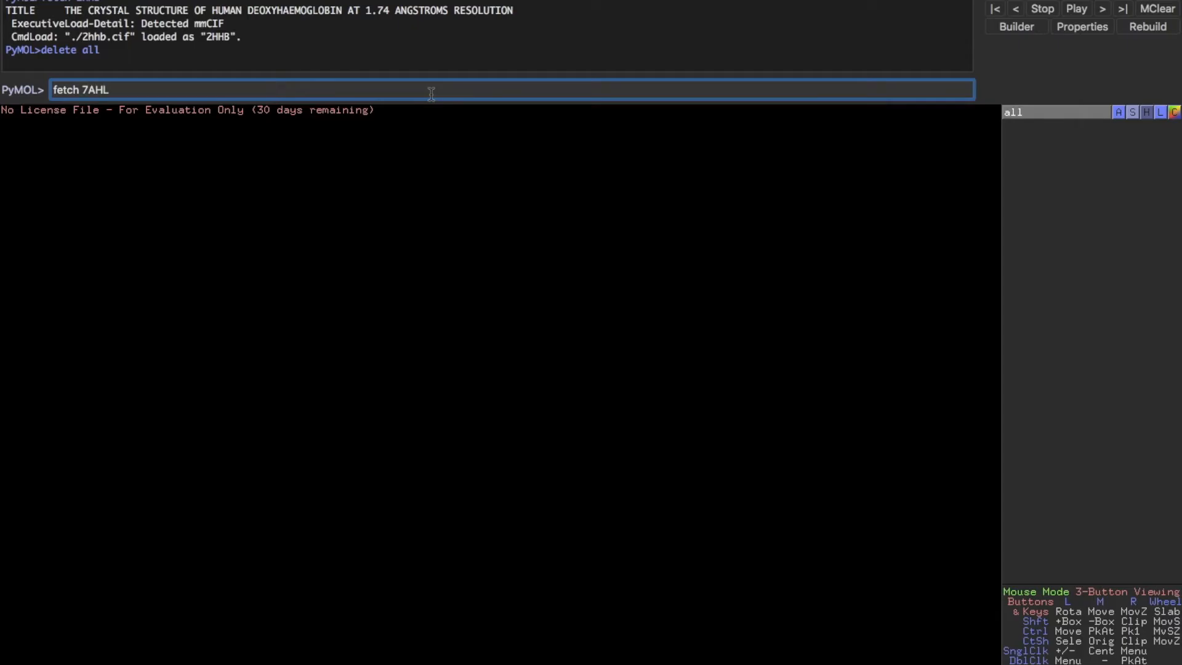
{"action": "key", "text": "Return"}
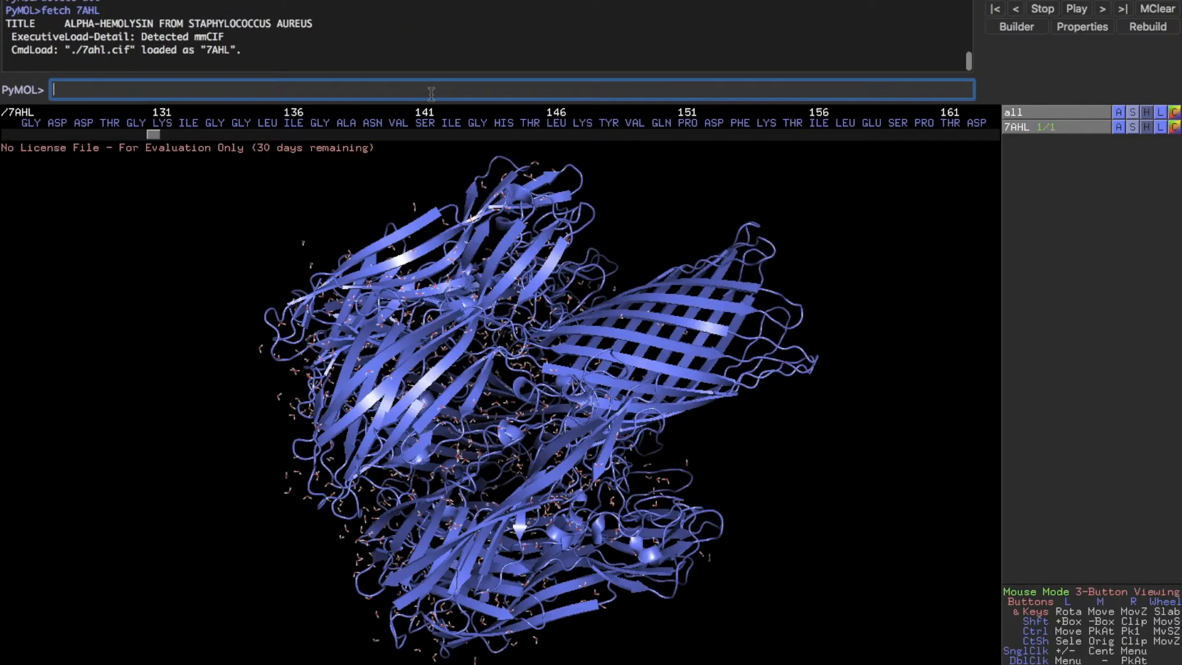
- Apply the simple (no solvent) preset to 7AHL and view it along the central pore
{"action": "left_click_drag", "start_coordinate": [675, 271], "coordinate": [670, 495]}
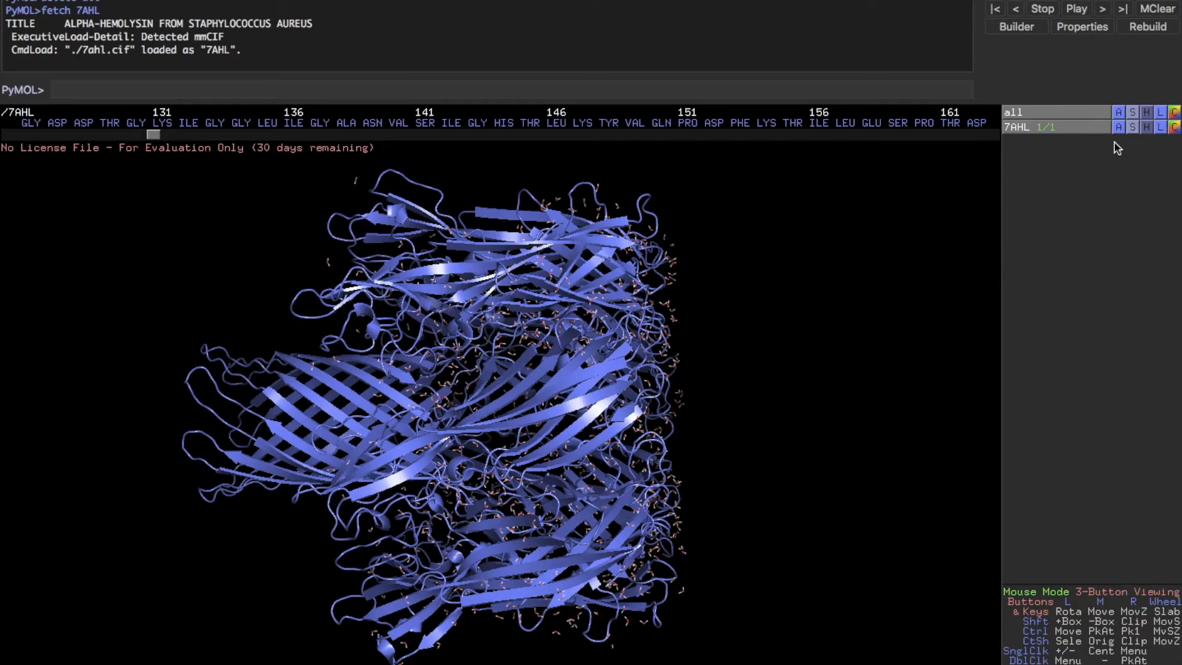
{"action": "left_click", "coordinate": [1119, 127]}
{"action": "mouse_move", "coordinate": [1104, 268]}
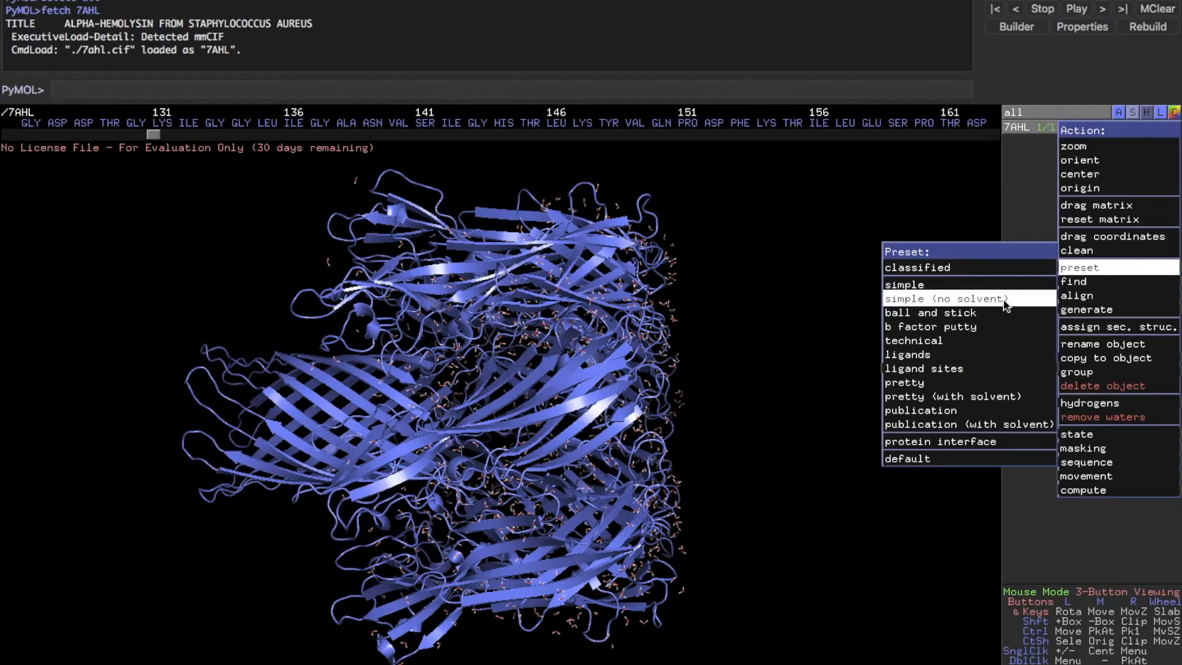
{"action": "left_click", "coordinate": [948, 299]}
{"action": "left_click_drag", "start_coordinate": [705, 409], "coordinate": [549, 402]}
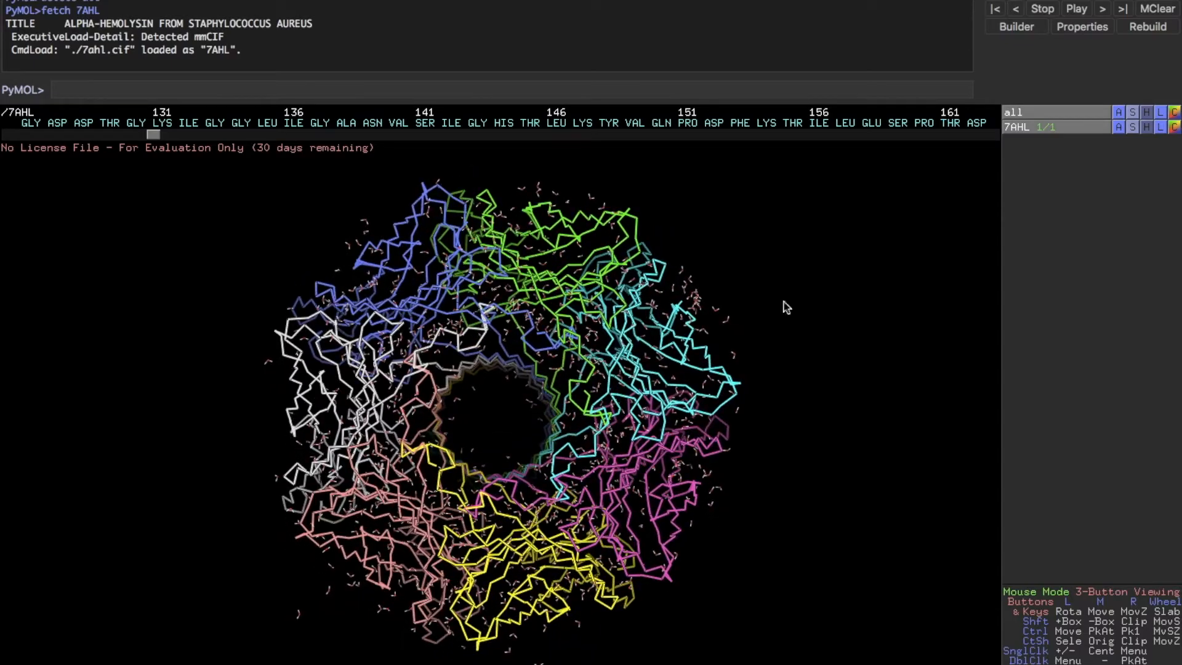
- Color the whole 7AHL structure by chain
{"action": "left_click", "coordinate": [1174, 127]}
{"action": "mouse_move", "coordinate": [1145, 160]}
{"action": "left_click", "coordinate": [1068, 189]}
{"action": "left_click_drag", "start_coordinate": [622, 388], "coordinate": [614, 389]}
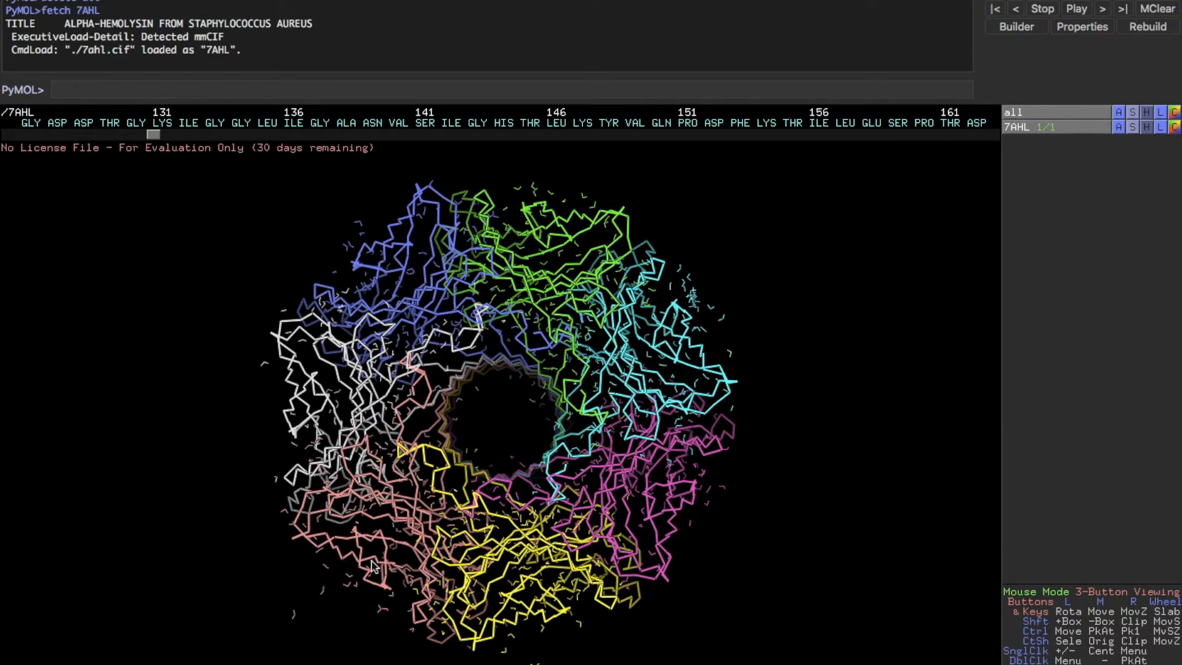
- Start the Measurement wizard and measure the distance from water 337 near the pore rim to lysine 147 in chain C
{"action": "left_click_drag", "start_coordinate": [444, 451], "coordinate": [607, 453]}
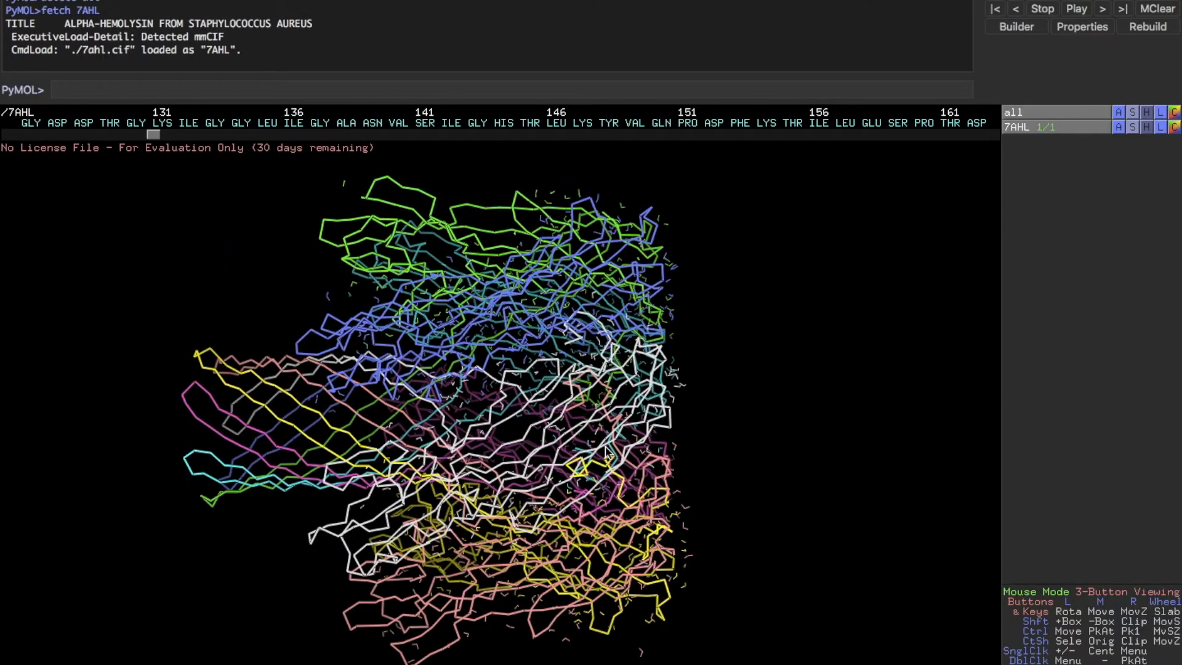
{"action": "left_click_drag", "start_coordinate": [732, 450], "coordinate": [569, 443]}
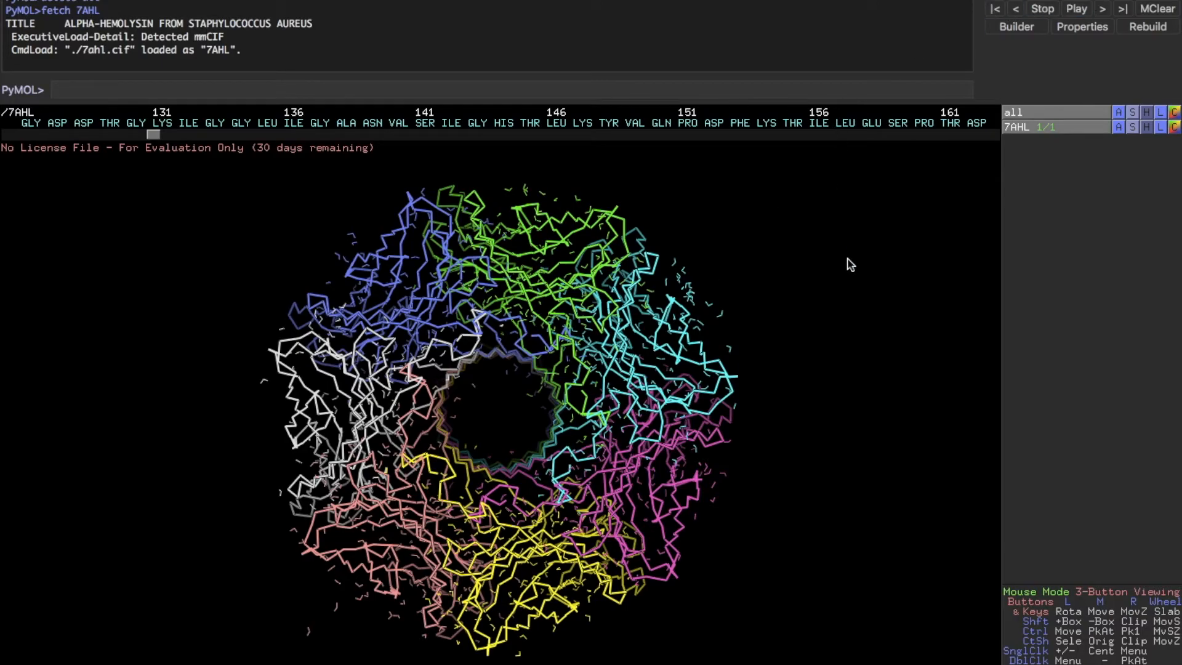
{"action": "left_click", "coordinate": [483, 0]}
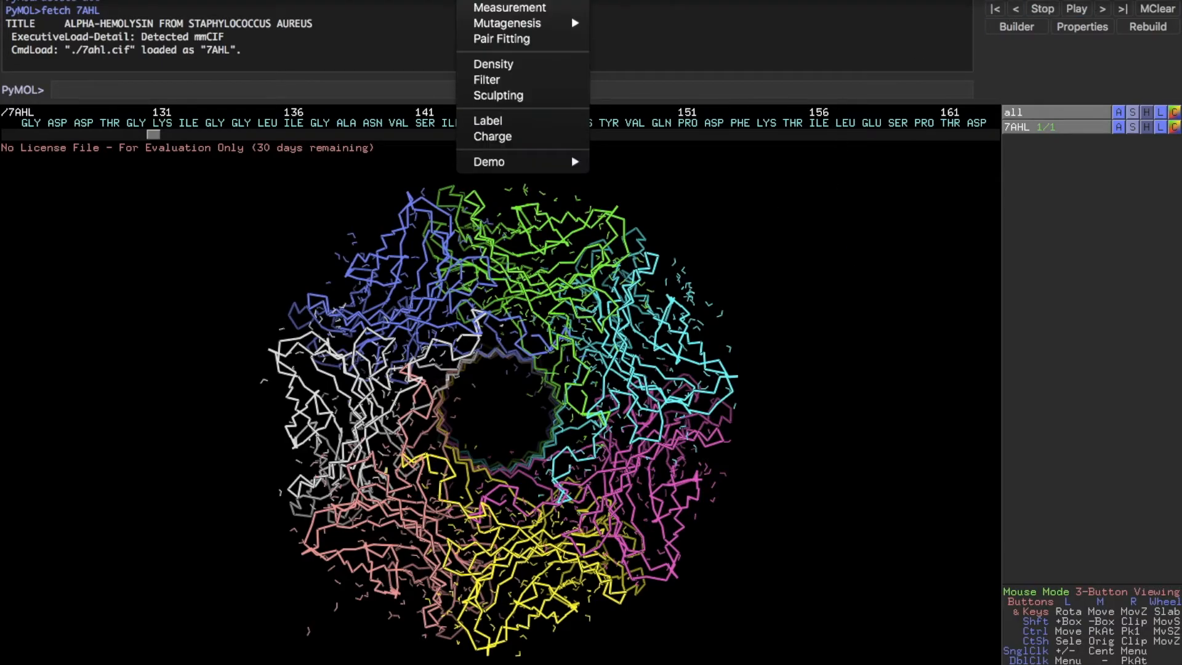
{"action": "left_click", "coordinate": [535, 9]}
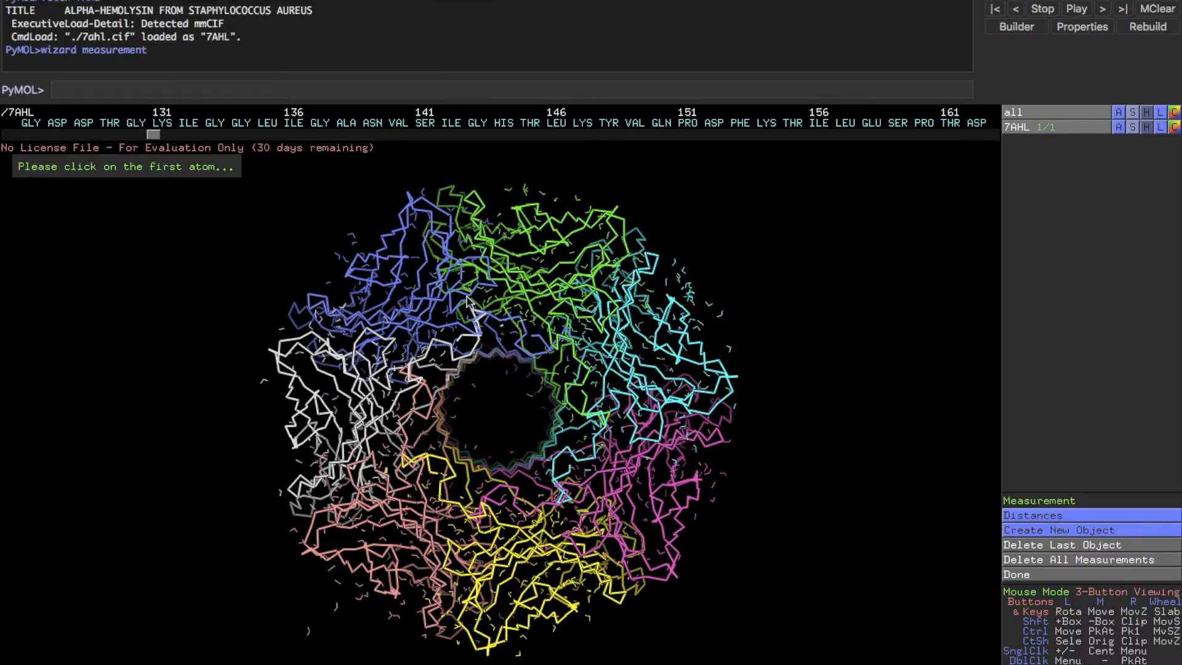
{"action": "scroll", "coordinate": [455, 387], "scroll_direction": "up", "scroll_amount": 10}
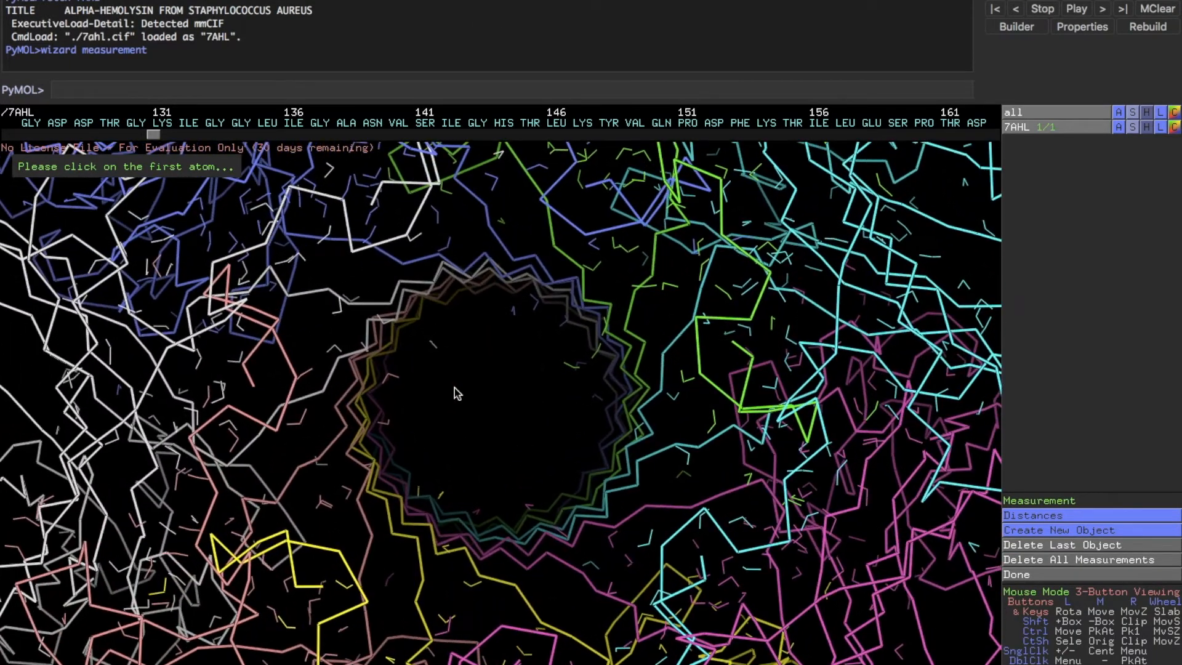
{"action": "left_click", "coordinate": [409, 237]}
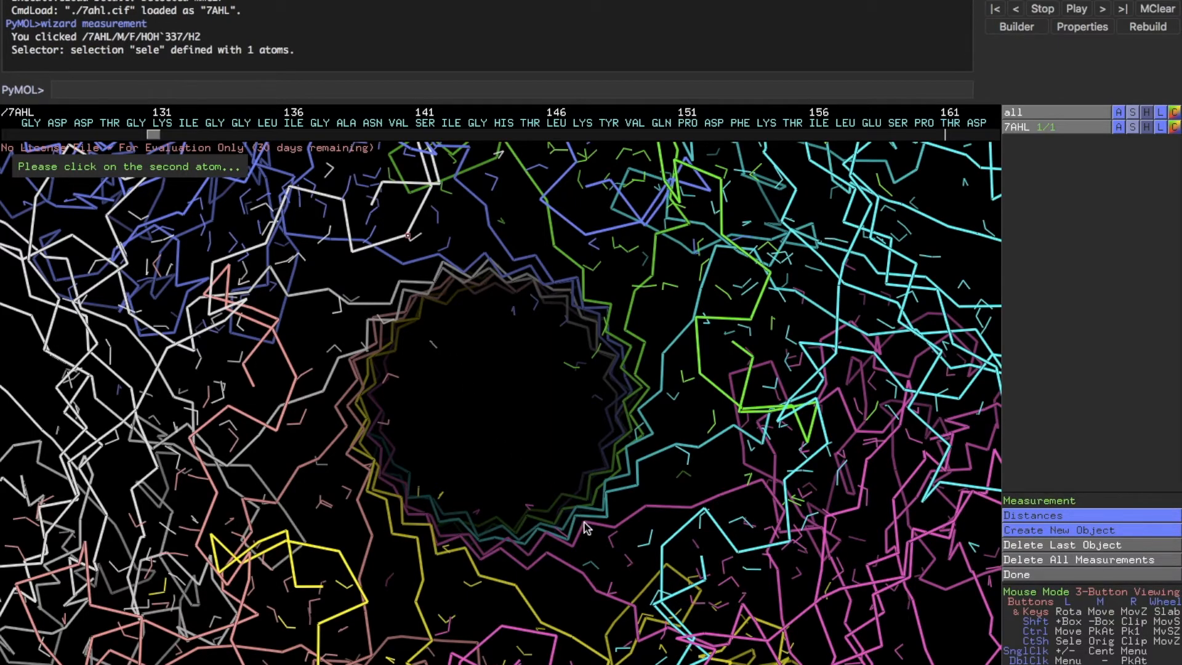
{"action": "left_click", "coordinate": [584, 523]}
- Measure across the barrel from threonine 125 in chain B to leucine 135 in chain F, and between aspartate 128 of chains A and D
{"action": "left_click", "coordinate": [401, 191]}
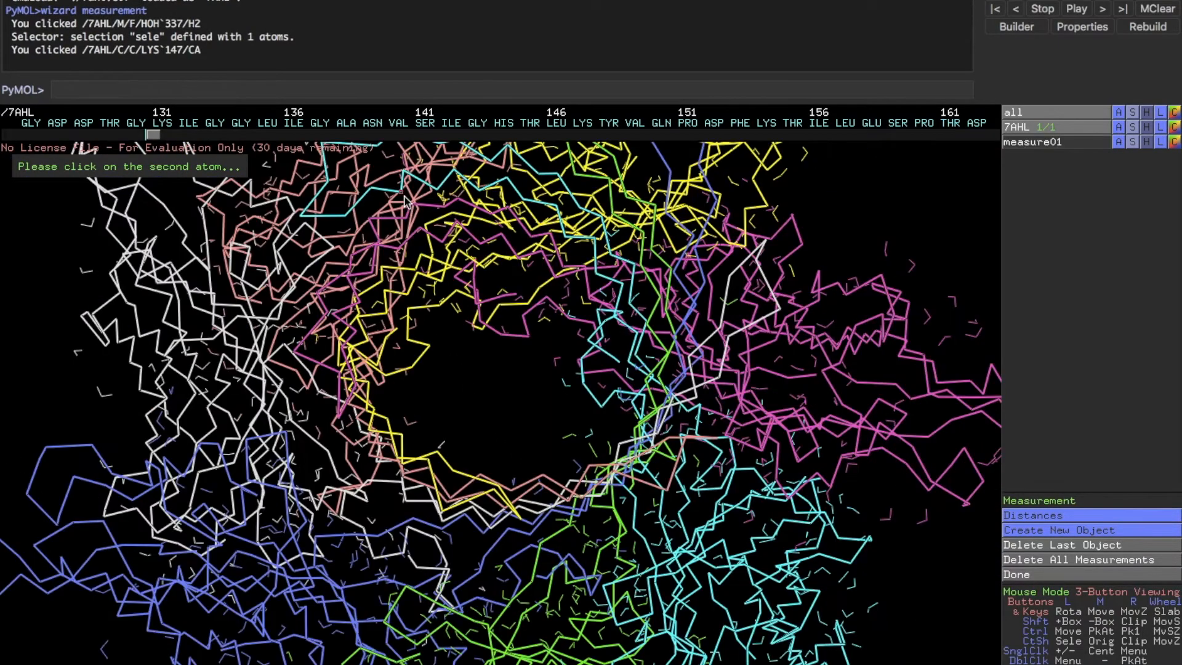
{"action": "left_click", "coordinate": [620, 445]}
{"action": "left_click_drag", "start_coordinate": [619, 445], "coordinate": [584, 377]}
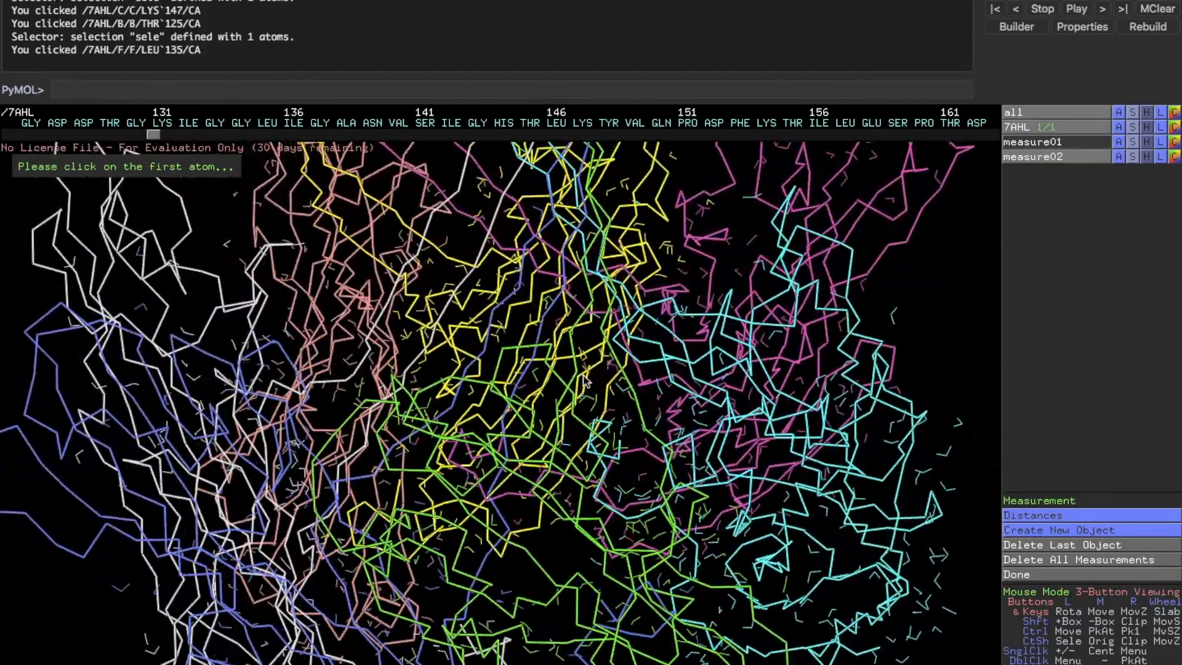
{"action": "right_click_drag", "start_coordinate": [584, 382], "coordinate": [568, 347]}
{"action": "mouse_move", "coordinate": [488, 179]}
{"action": "left_mouse_down"}
{"action": "mouse_move", "coordinate": [497, 191]}
{"action": "mouse_move", "coordinate": [479, 163]}
{"action": "left_mouse_up"}
{"action": "left_click", "coordinate": [491, 182]}
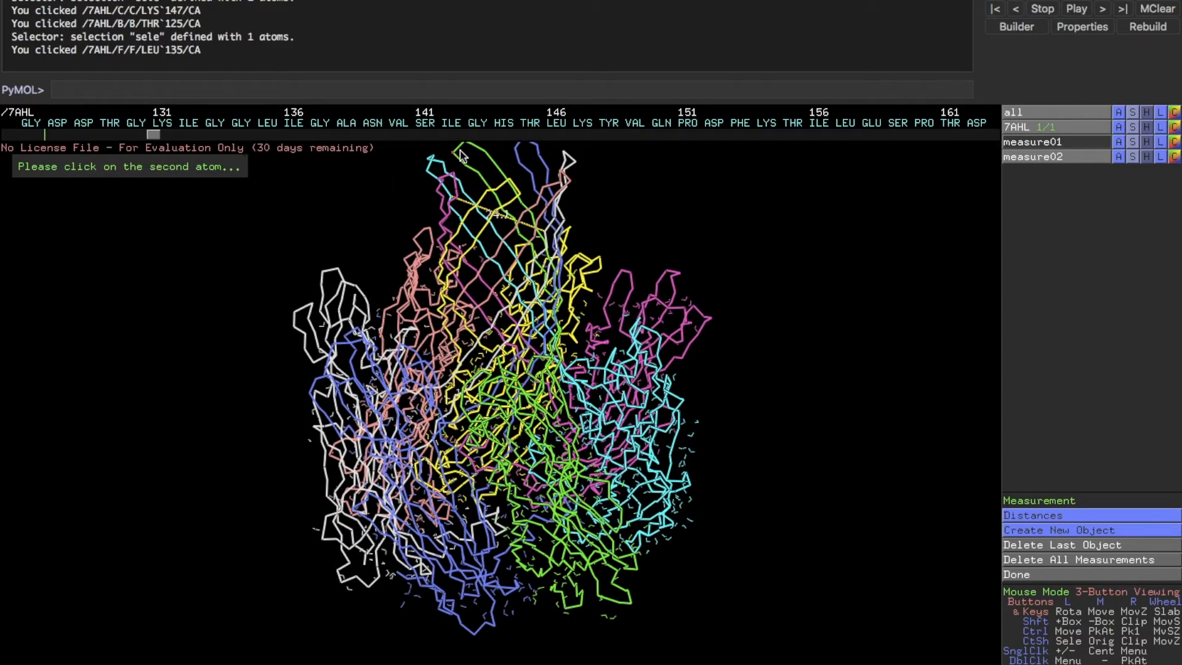
{"action": "left_click", "coordinate": [520, 199]}
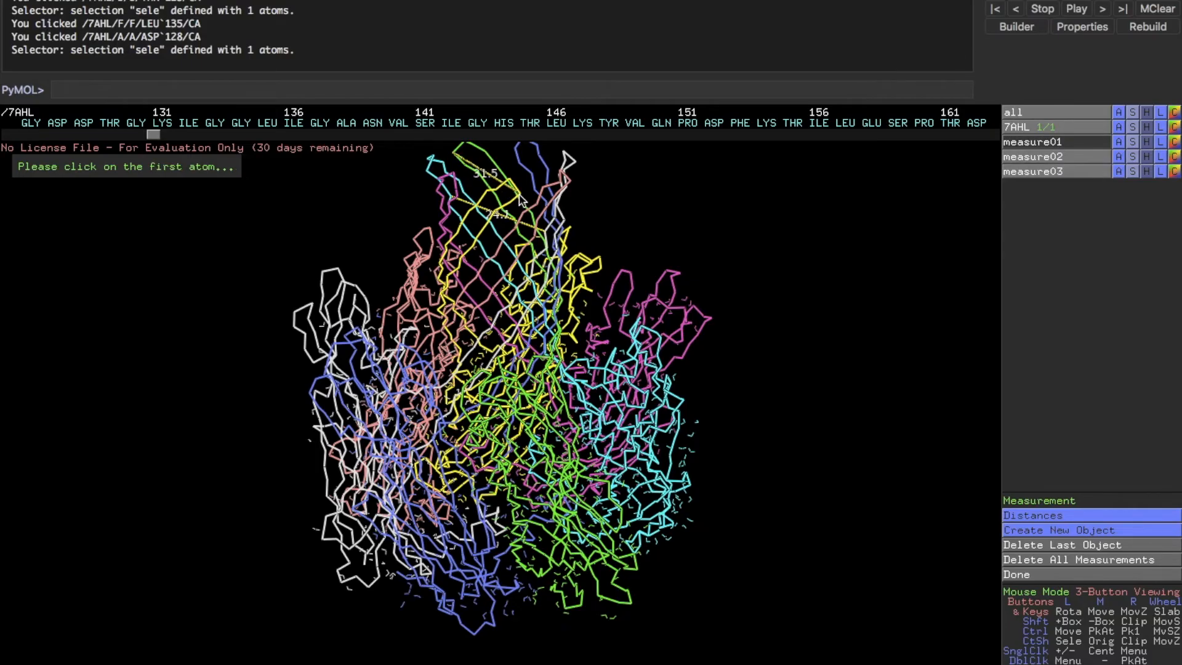
- Measure glycine 130 in chain F to glycine 126 in chain A, and asparagine 121 in chain B to isoleucine 136 in chain F
{"action": "left_click_drag", "start_coordinate": [520, 199], "coordinate": [668, 236]}
{"action": "left_click", "coordinate": [707, 244]}
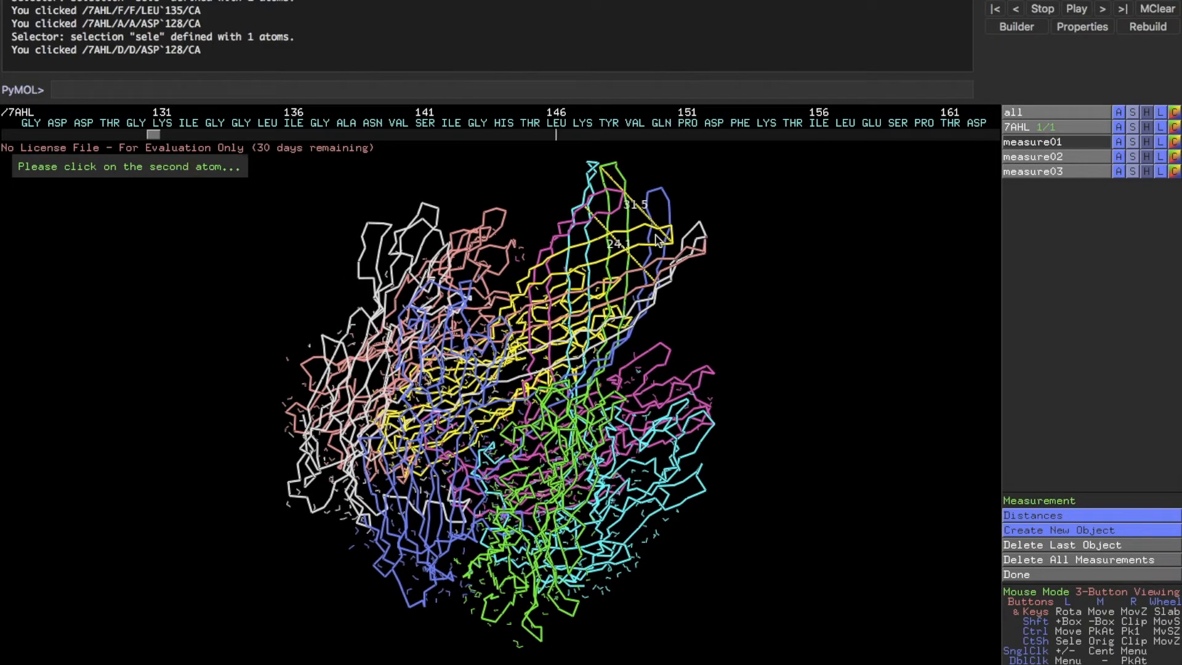
{"action": "left_click", "coordinate": [609, 196]}
{"action": "left_click_drag", "start_coordinate": [609, 198], "coordinate": [628, 250]}
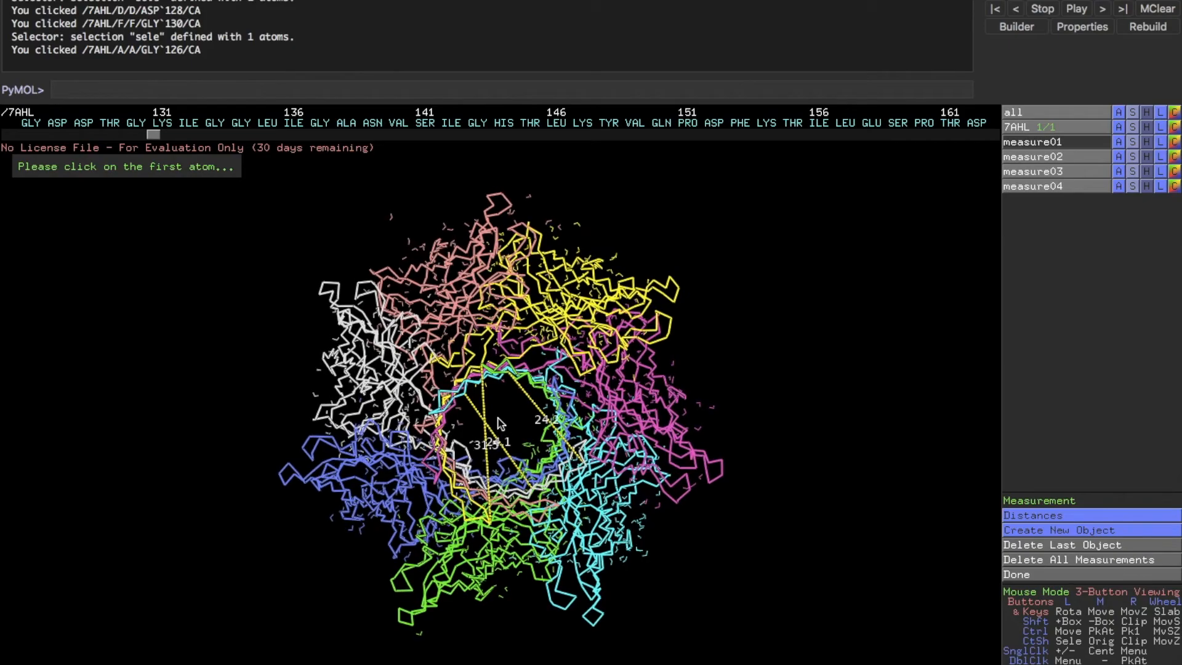
{"action": "left_click", "coordinate": [494, 379]}
{"action": "left_click", "coordinate": [527, 492]}
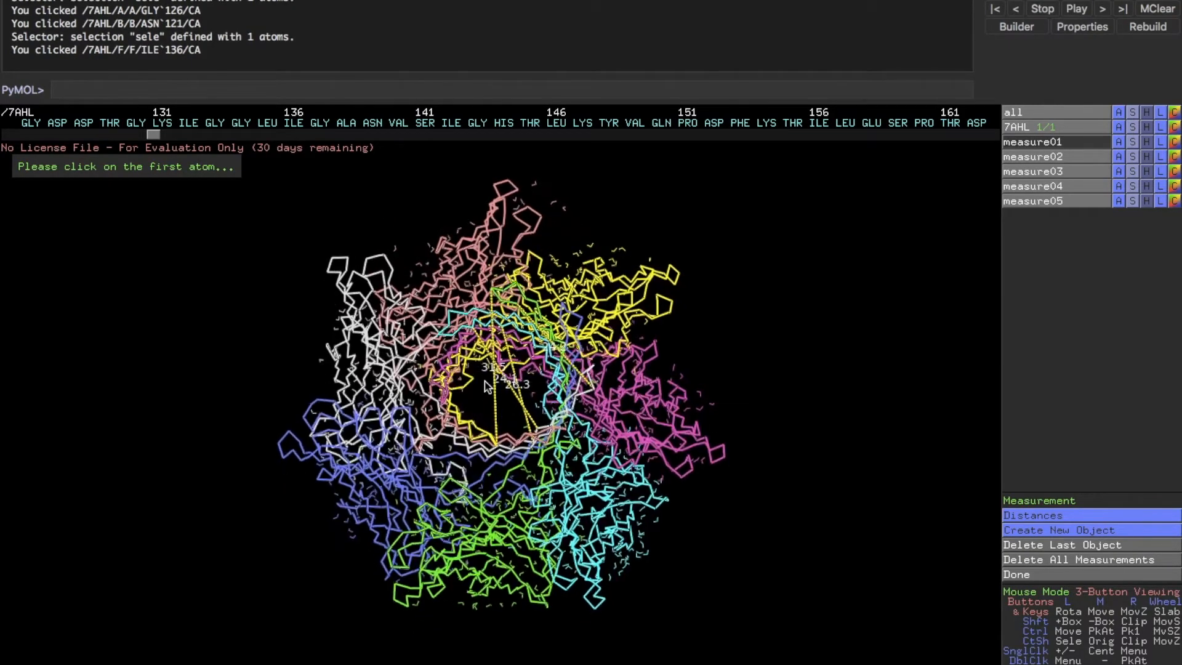
{"action": "left_click_drag", "start_coordinate": [484, 406], "coordinate": [482, 432]}
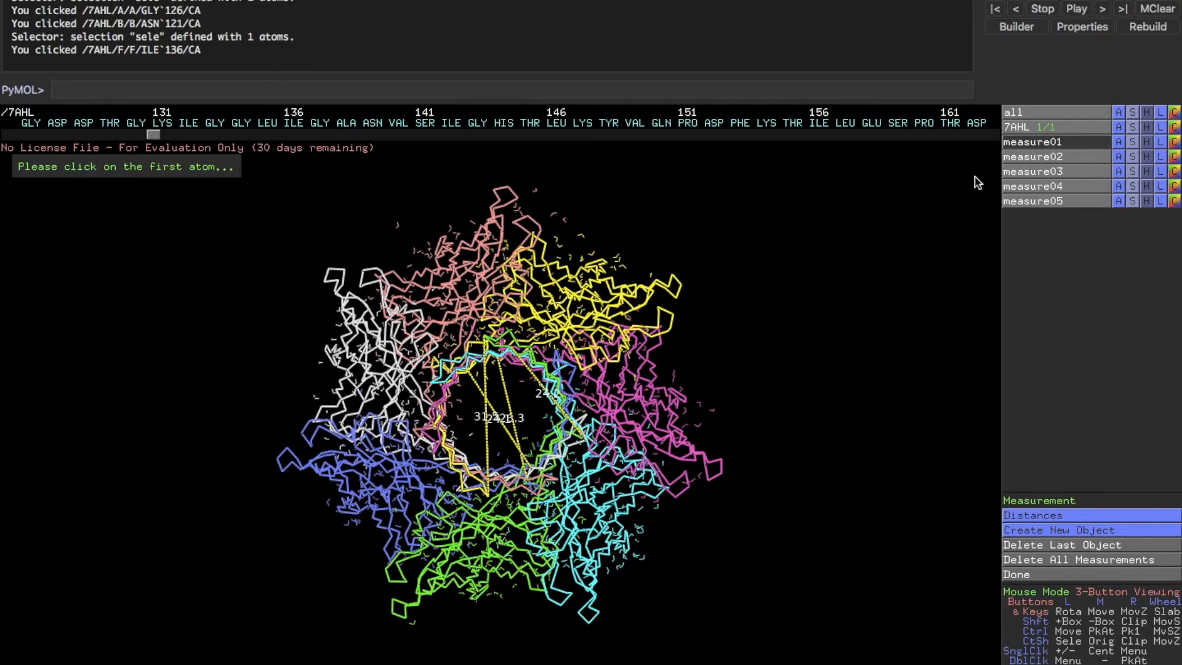
- Hide the distance measurements and display 7AHL as a surface
{"action": "left_click_drag", "start_coordinate": [978, 183], "coordinate": [421, 372]}
{"action": "left_click", "coordinate": [1140, 134]}
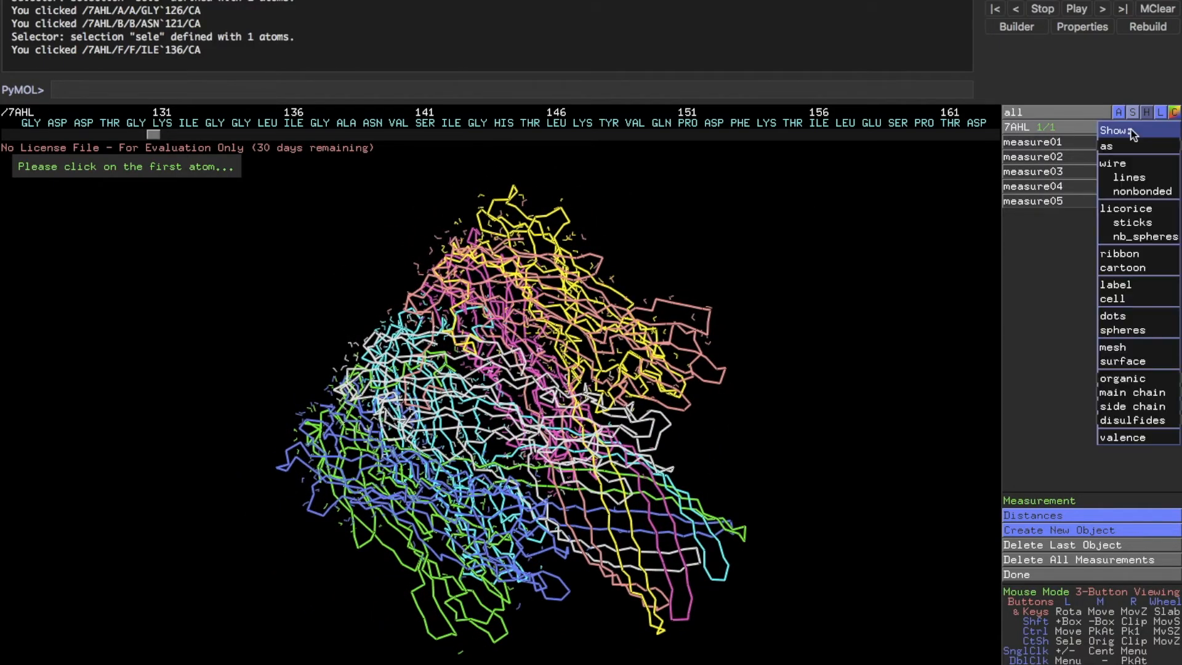
{"action": "mouse_move", "coordinate": [1130, 144]}
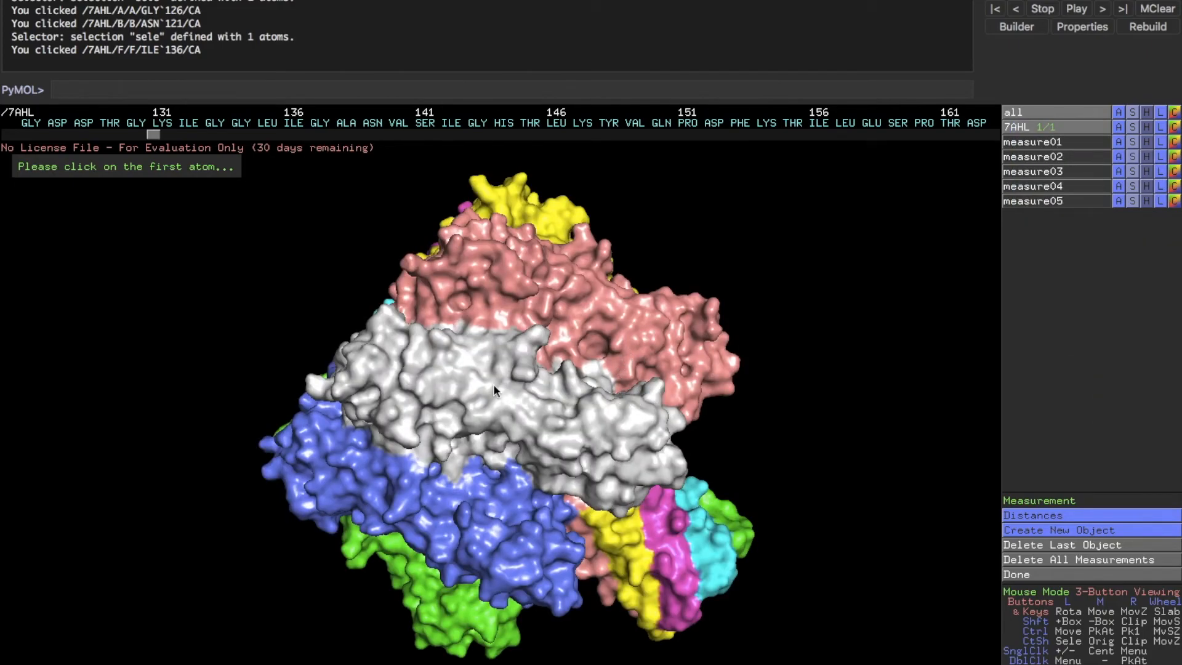
- Examine the chain-colored surface of 7AHL from the side and through the pore opening
{"action": "left_click_drag", "start_coordinate": [416, 361], "coordinate": [746, 499]}
{"action": "left_click_drag", "start_coordinate": [371, 488], "coordinate": [631, 643]}
{"action": "left_click_drag", "start_coordinate": [647, 543], "coordinate": [500, 493]}
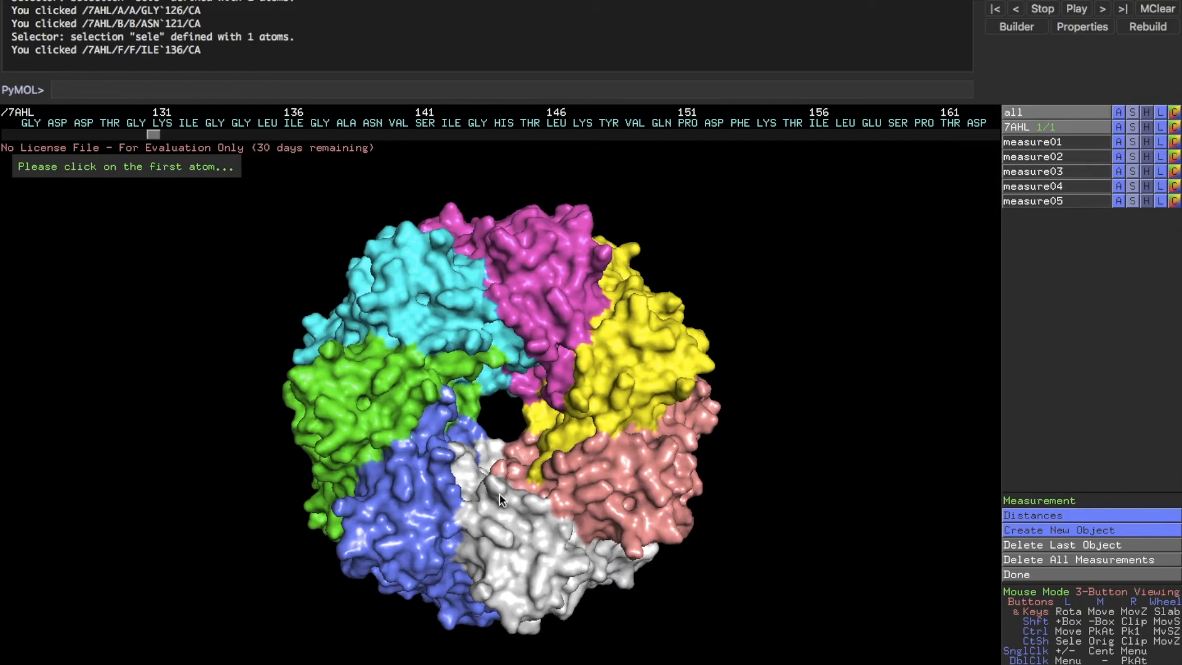
{"action": "left_click_drag", "start_coordinate": [500, 493], "coordinate": [607, 340]}
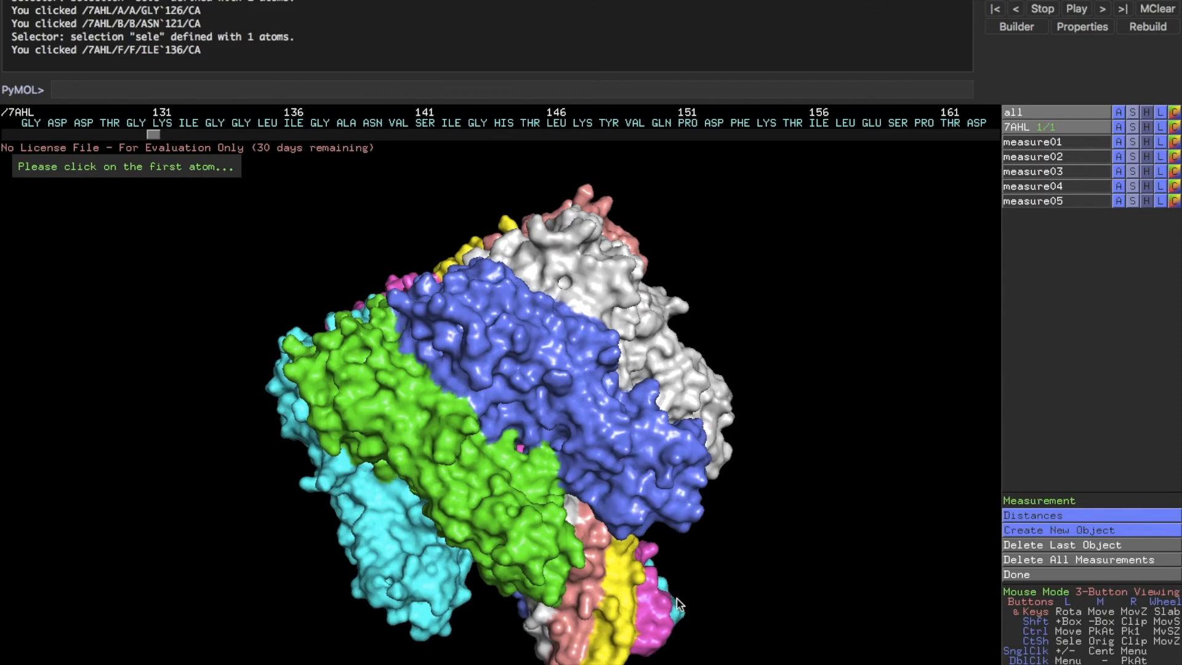
{"action": "left_click_drag", "start_coordinate": [581, 503], "coordinate": [621, 293]}
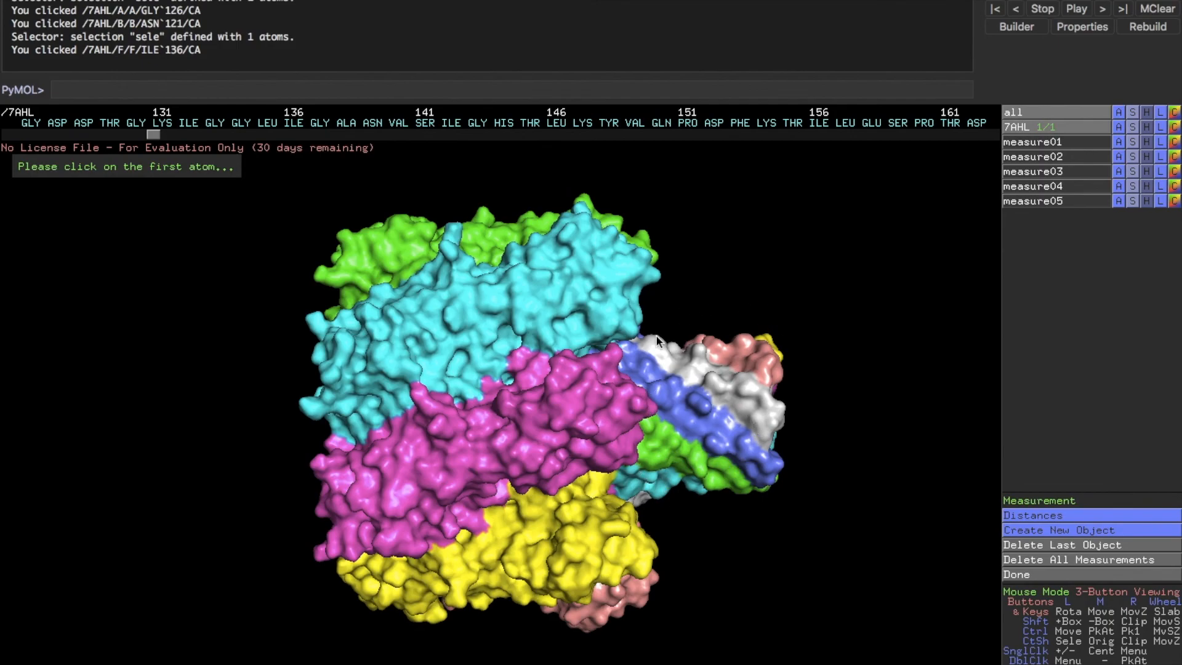